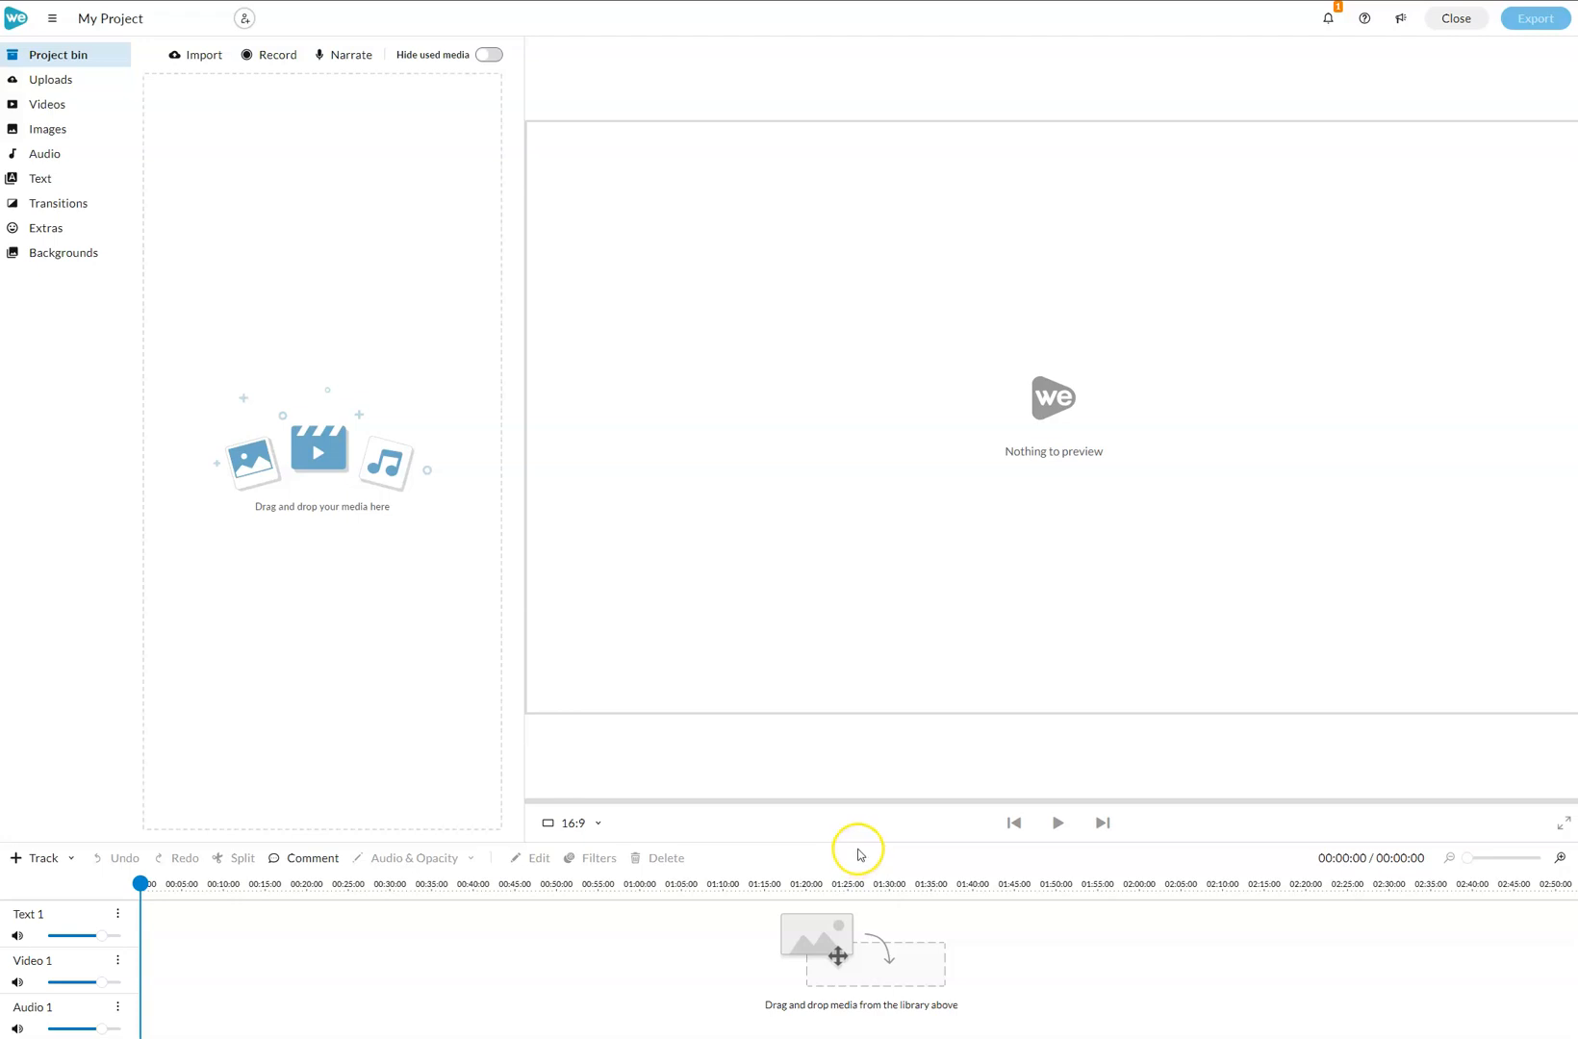
Enlarge the timeline area and move the Video 1 track above the Text 1 track.
left_click_drag(854, 843, 859, 644)
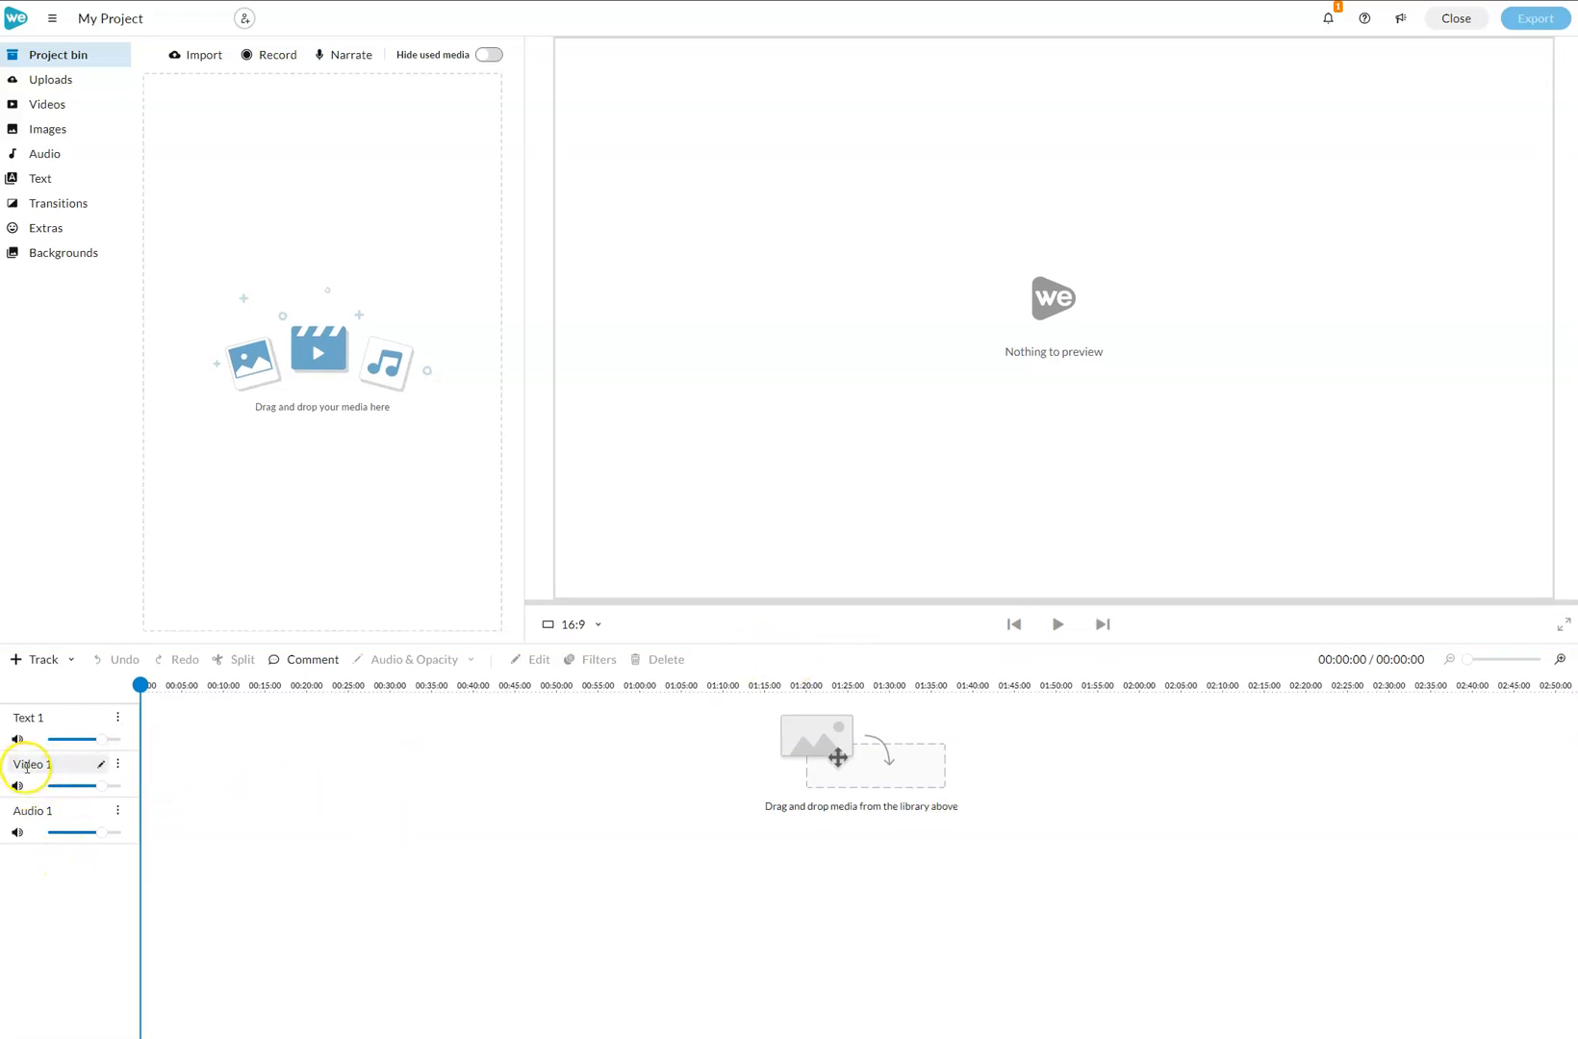
left_click(117, 767)
left_click(161, 763)
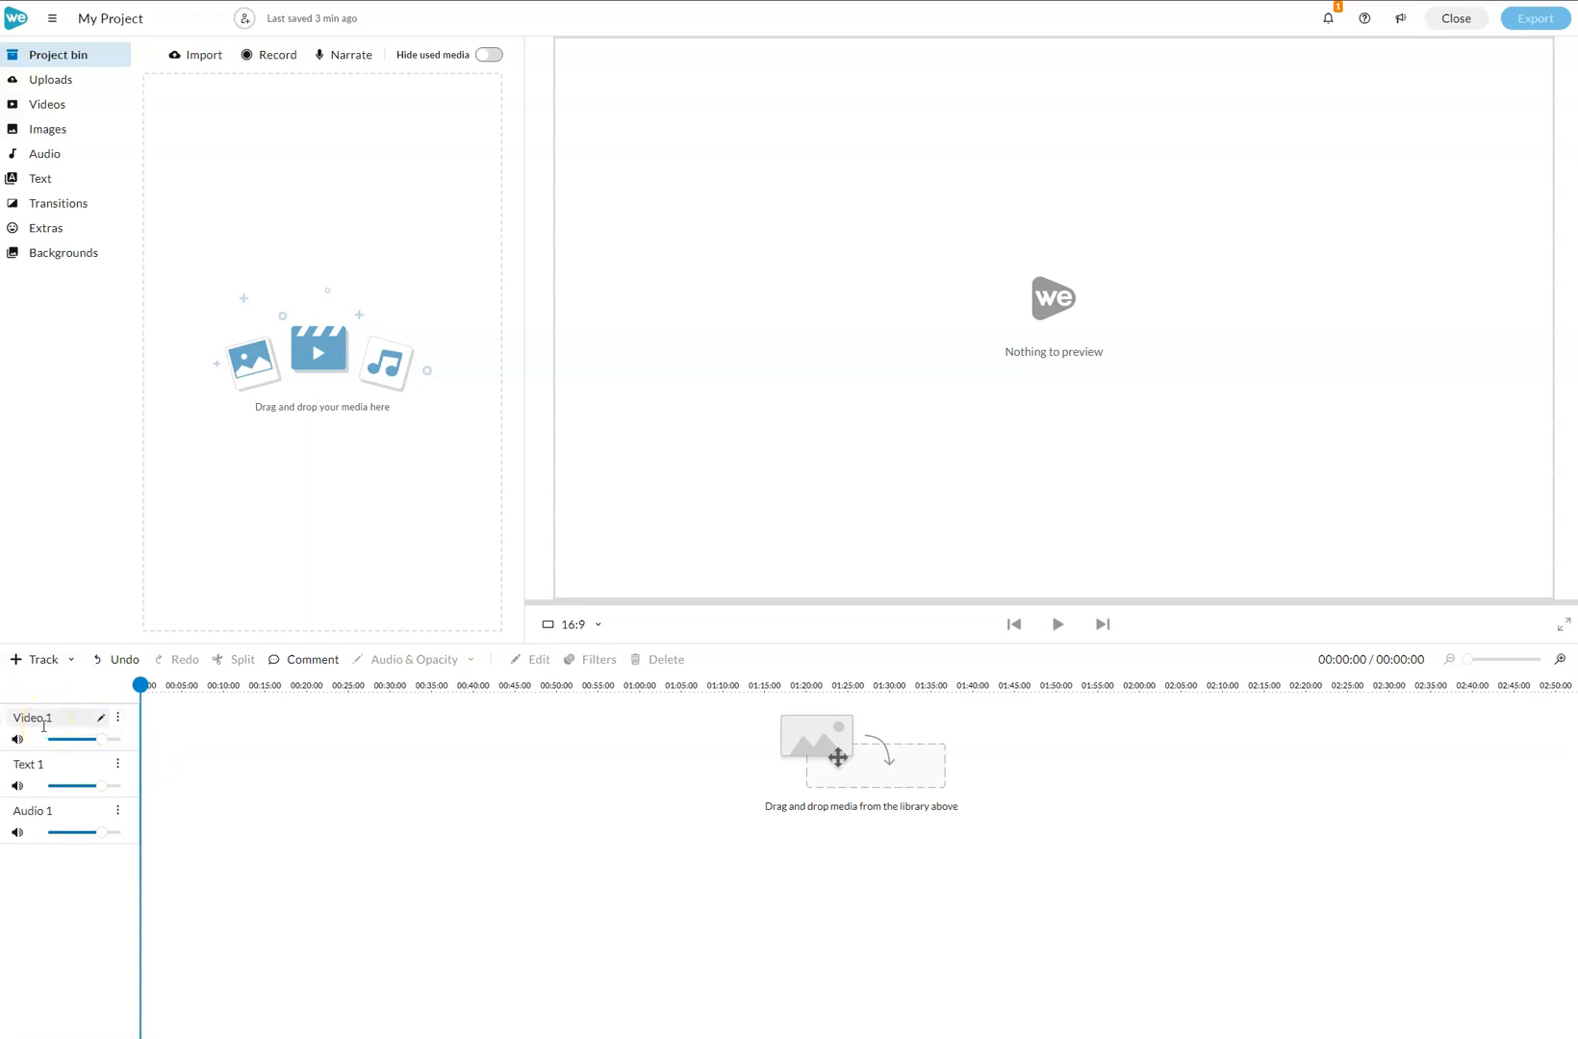
Add three more video/text tracks to the timeline.
left_click(15, 660)
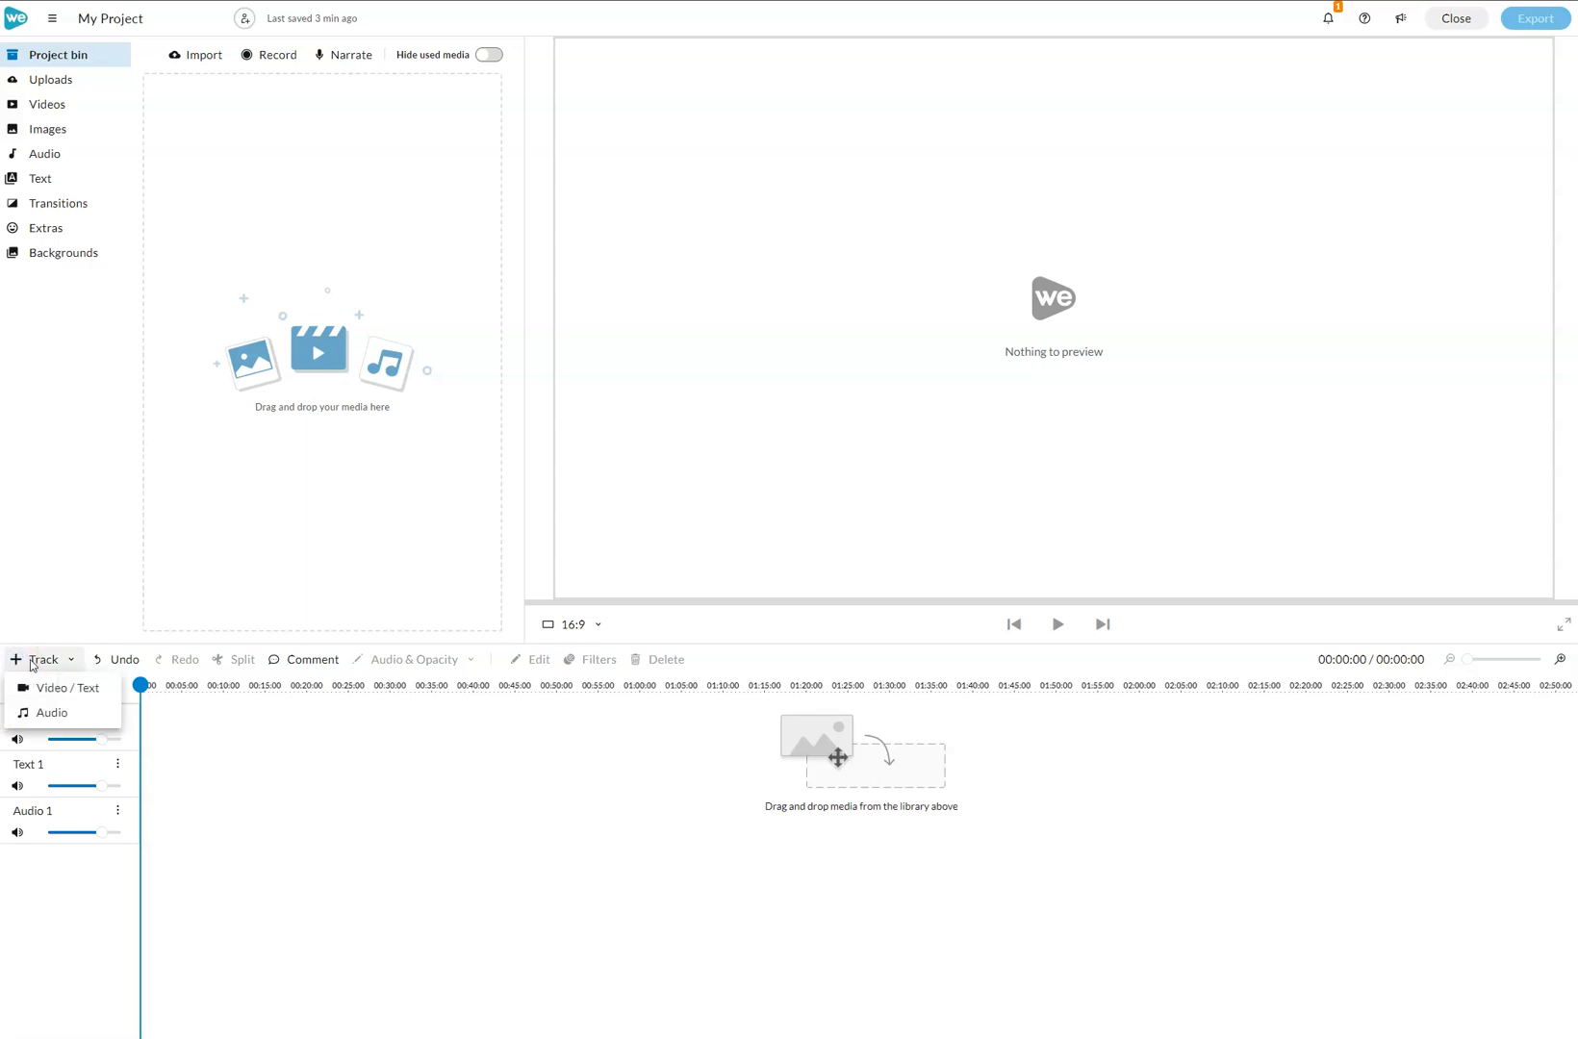
left_click(50, 686)
left_click(23, 658)
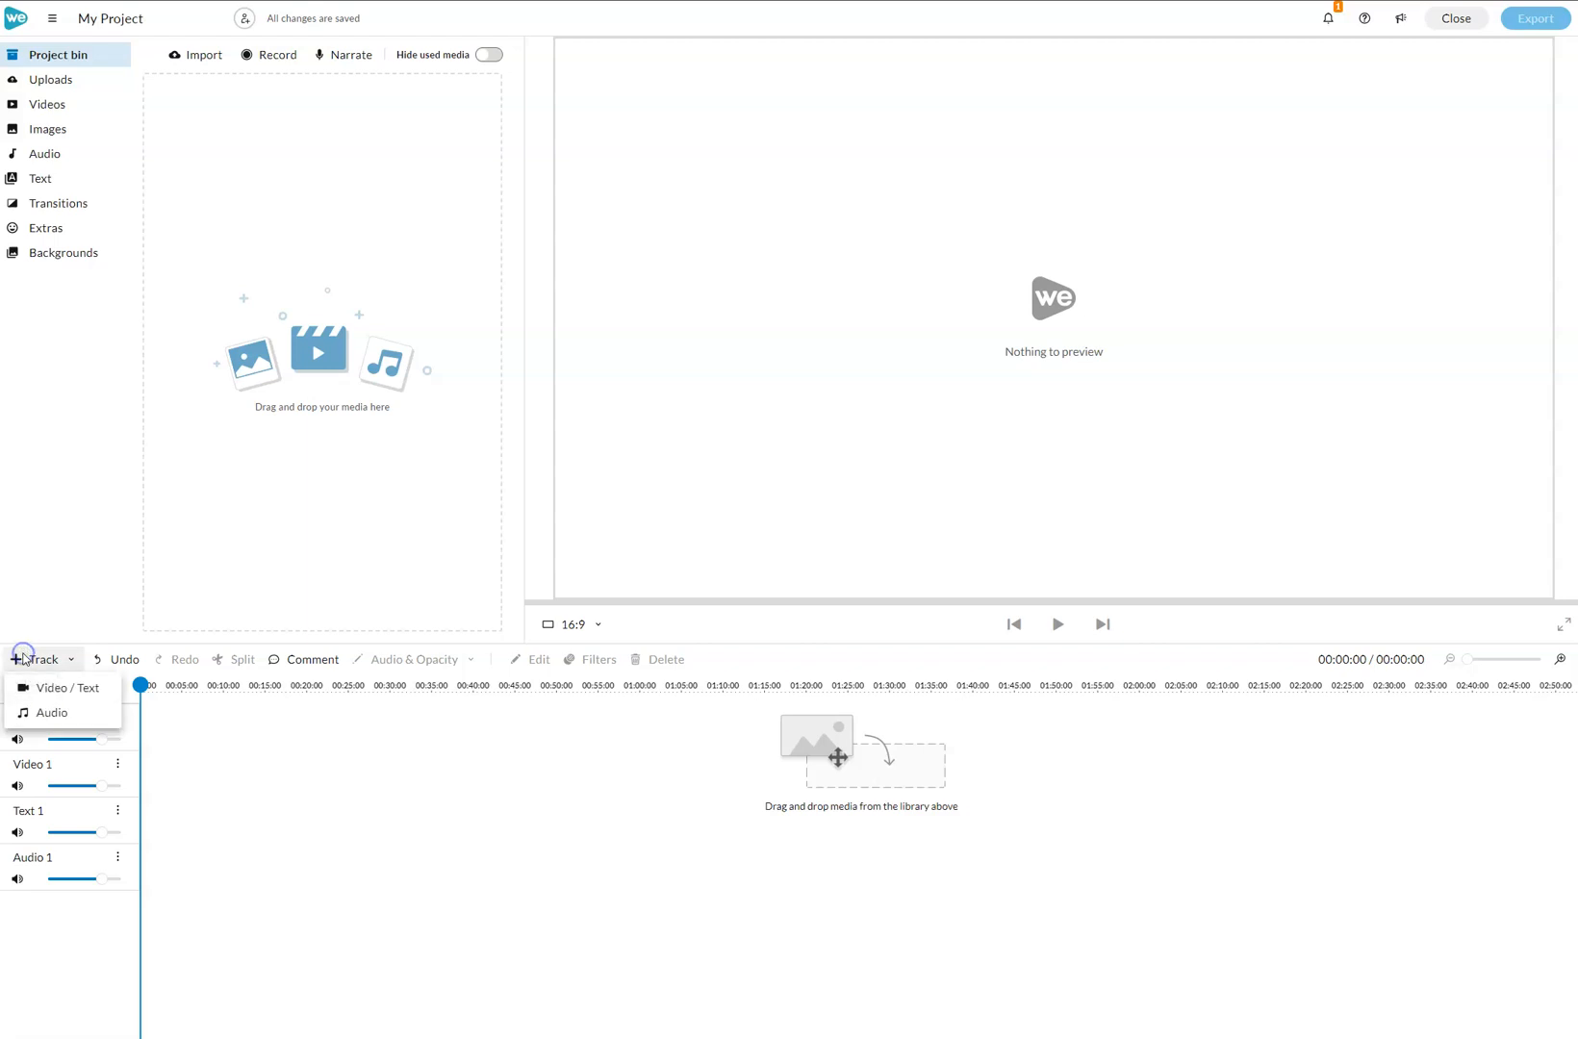
left_click(51, 685)
left_click(35, 660)
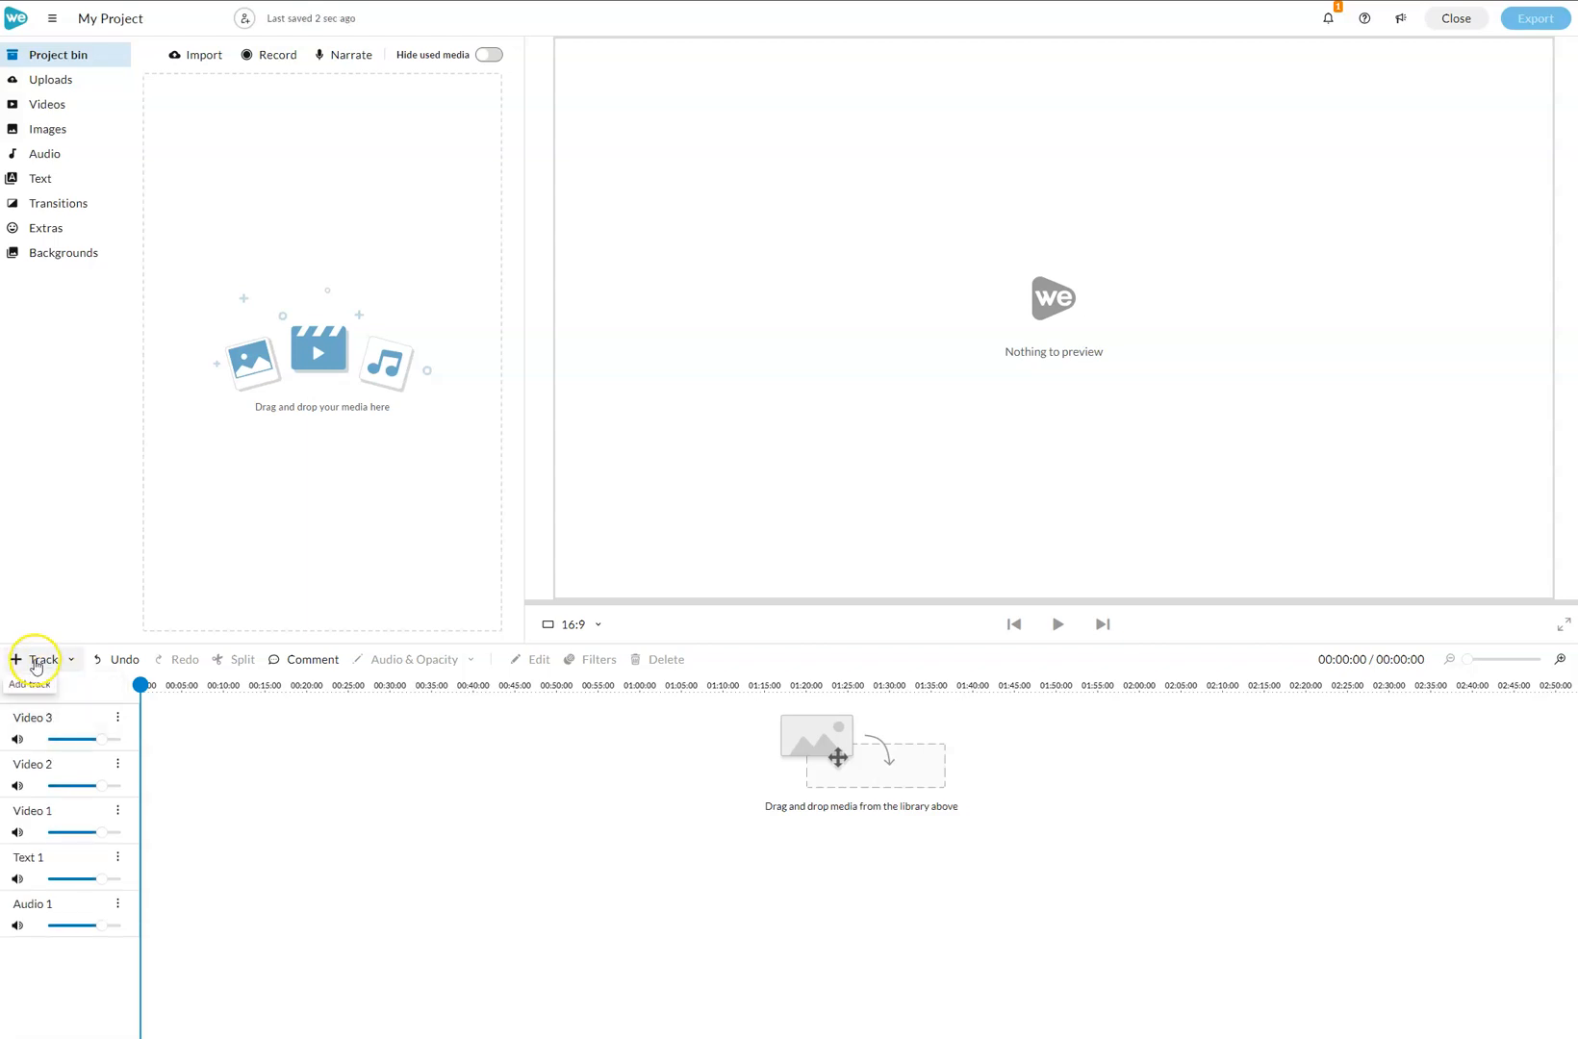
left_click(53, 687)
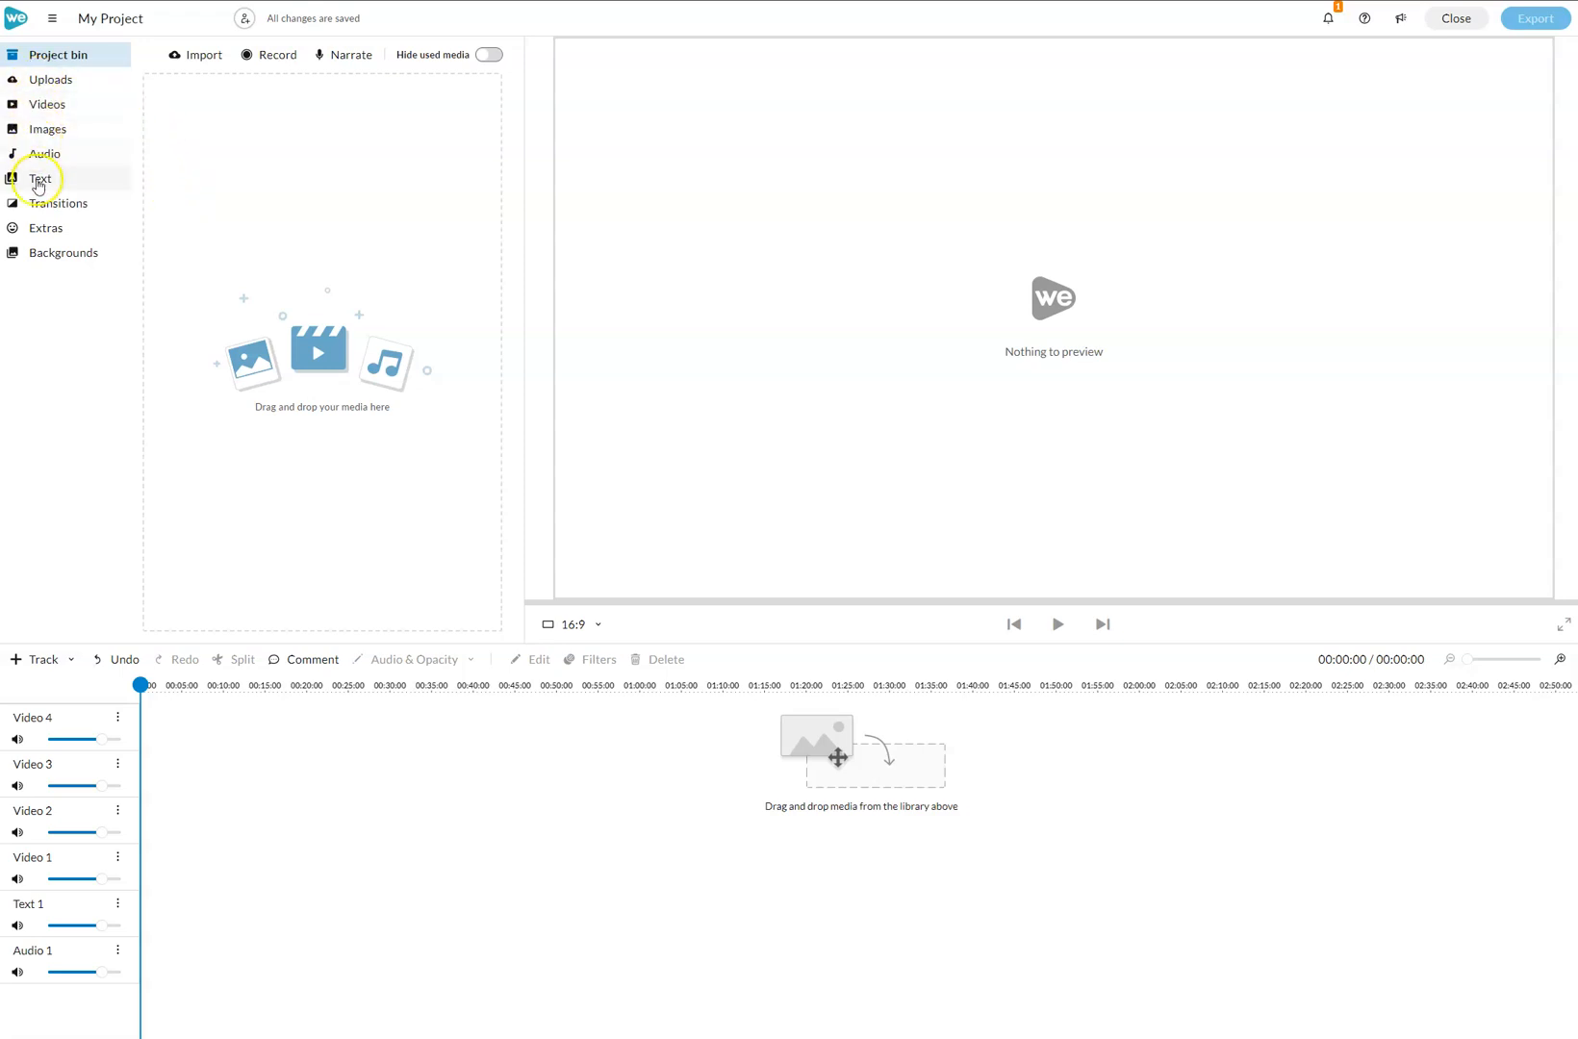
Open the Green screen category of the stock videos and look through its clips.
left_click(50, 112)
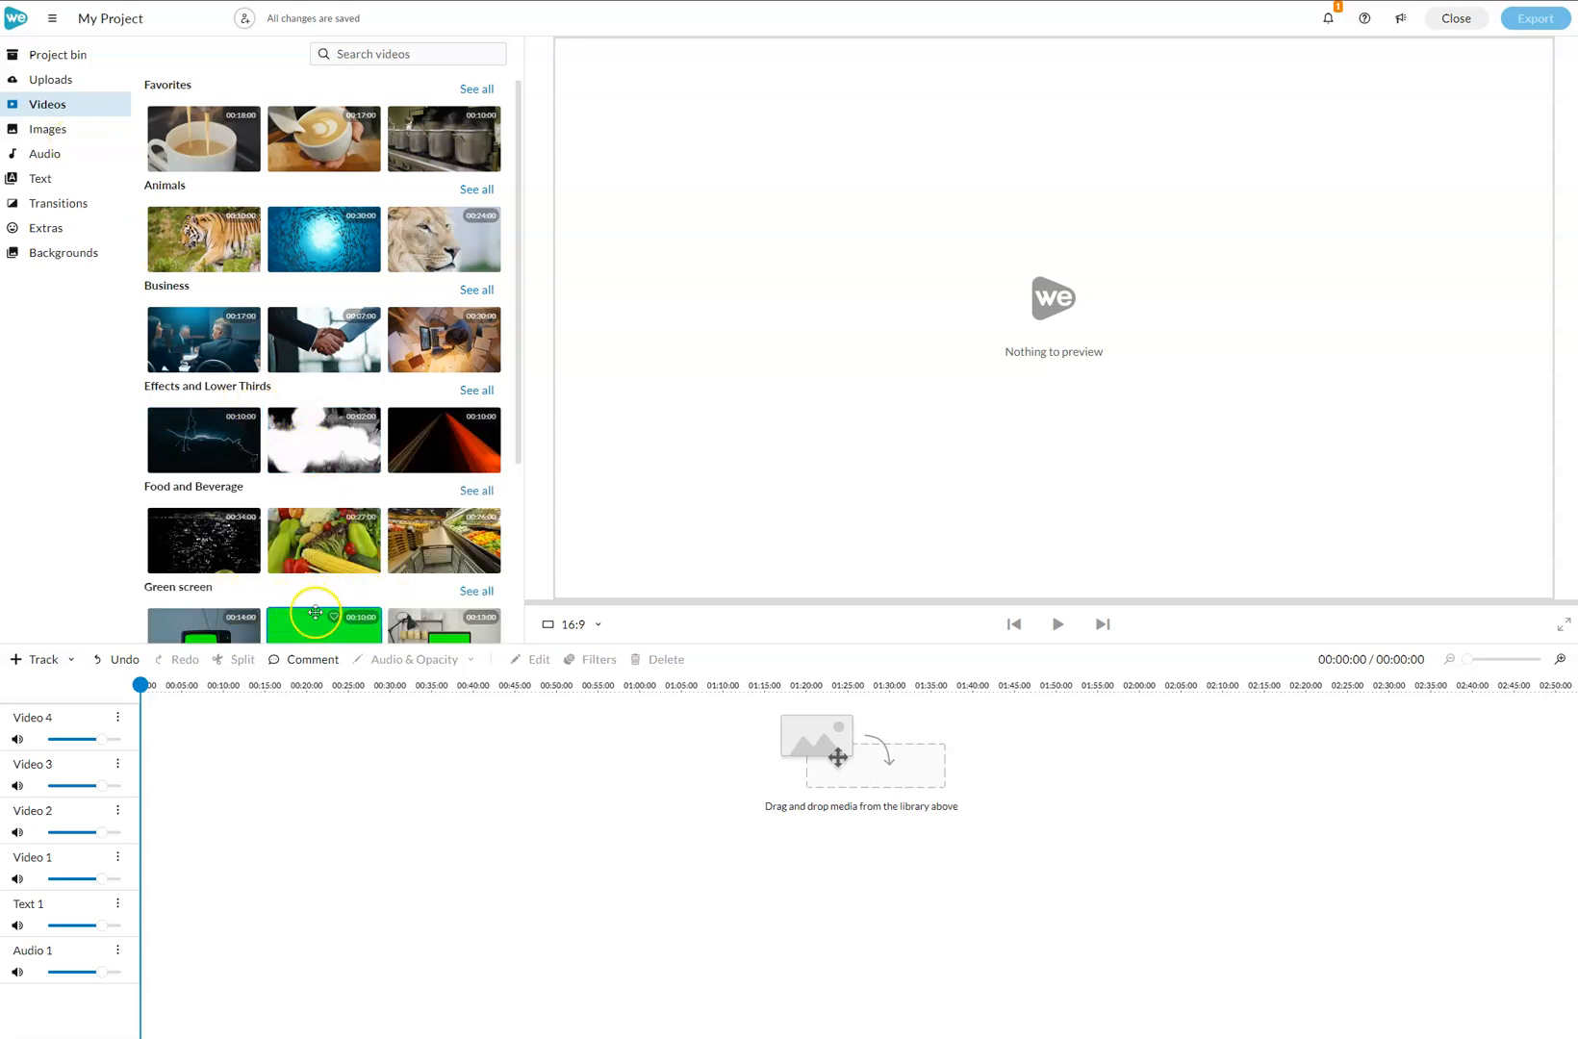
scroll(310, 542, "down", 2)
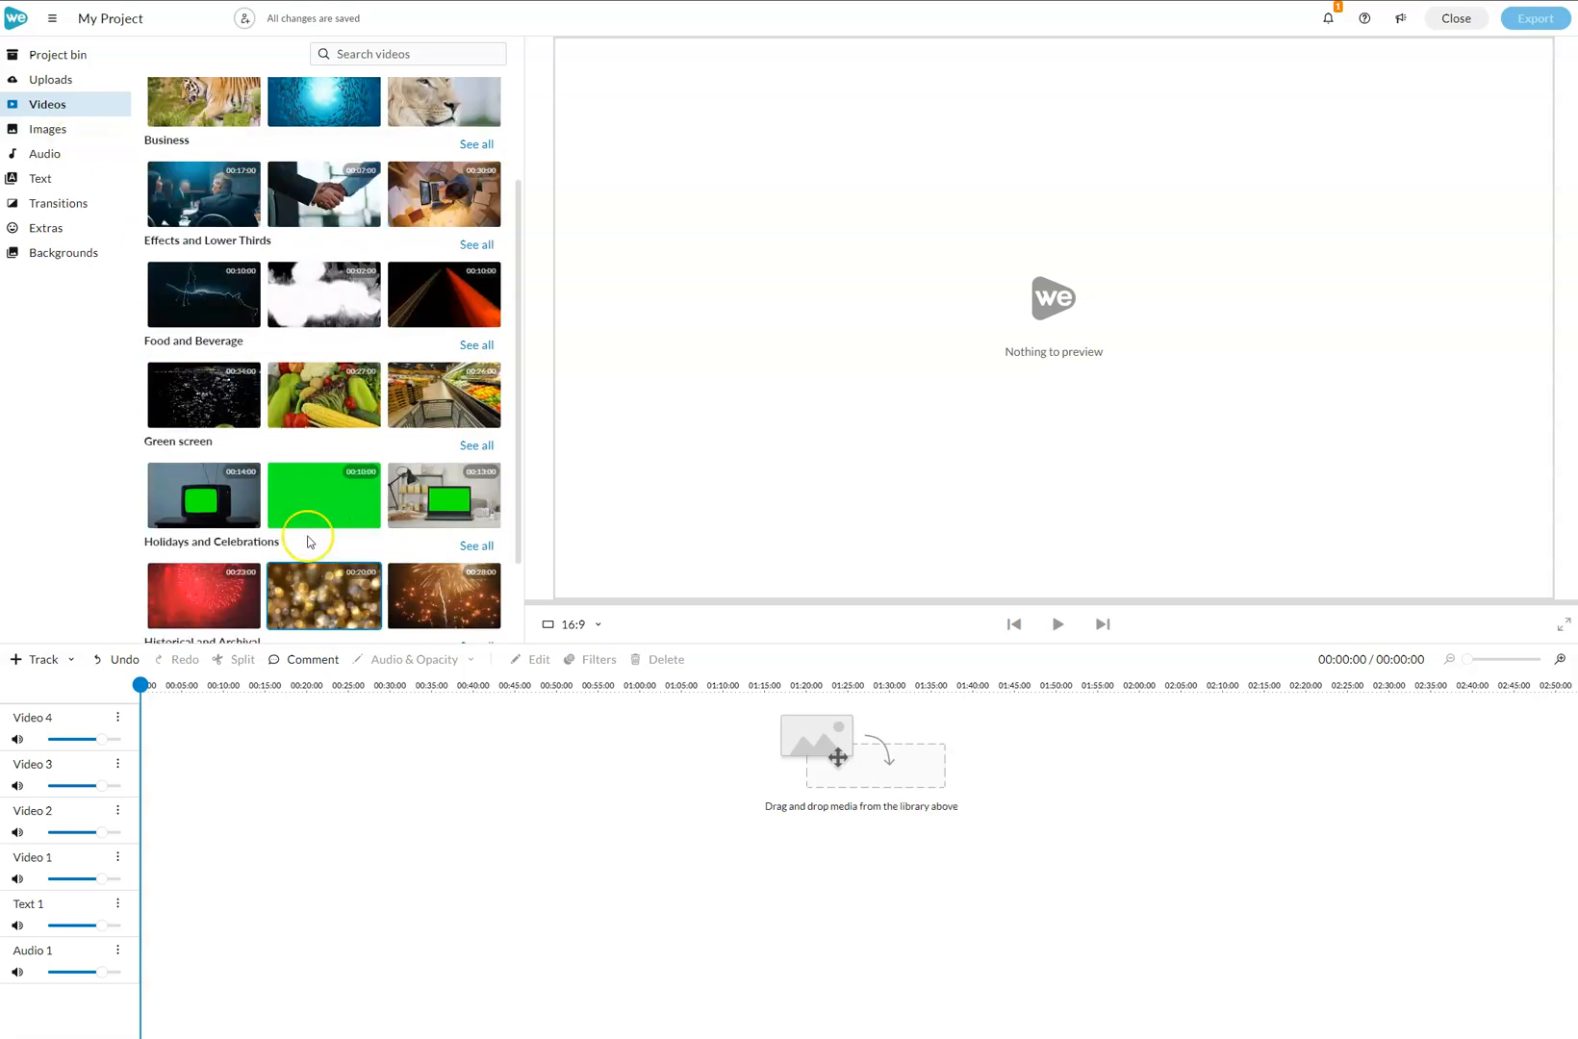
left_click(475, 446)
scroll(447, 454, "down", 10)
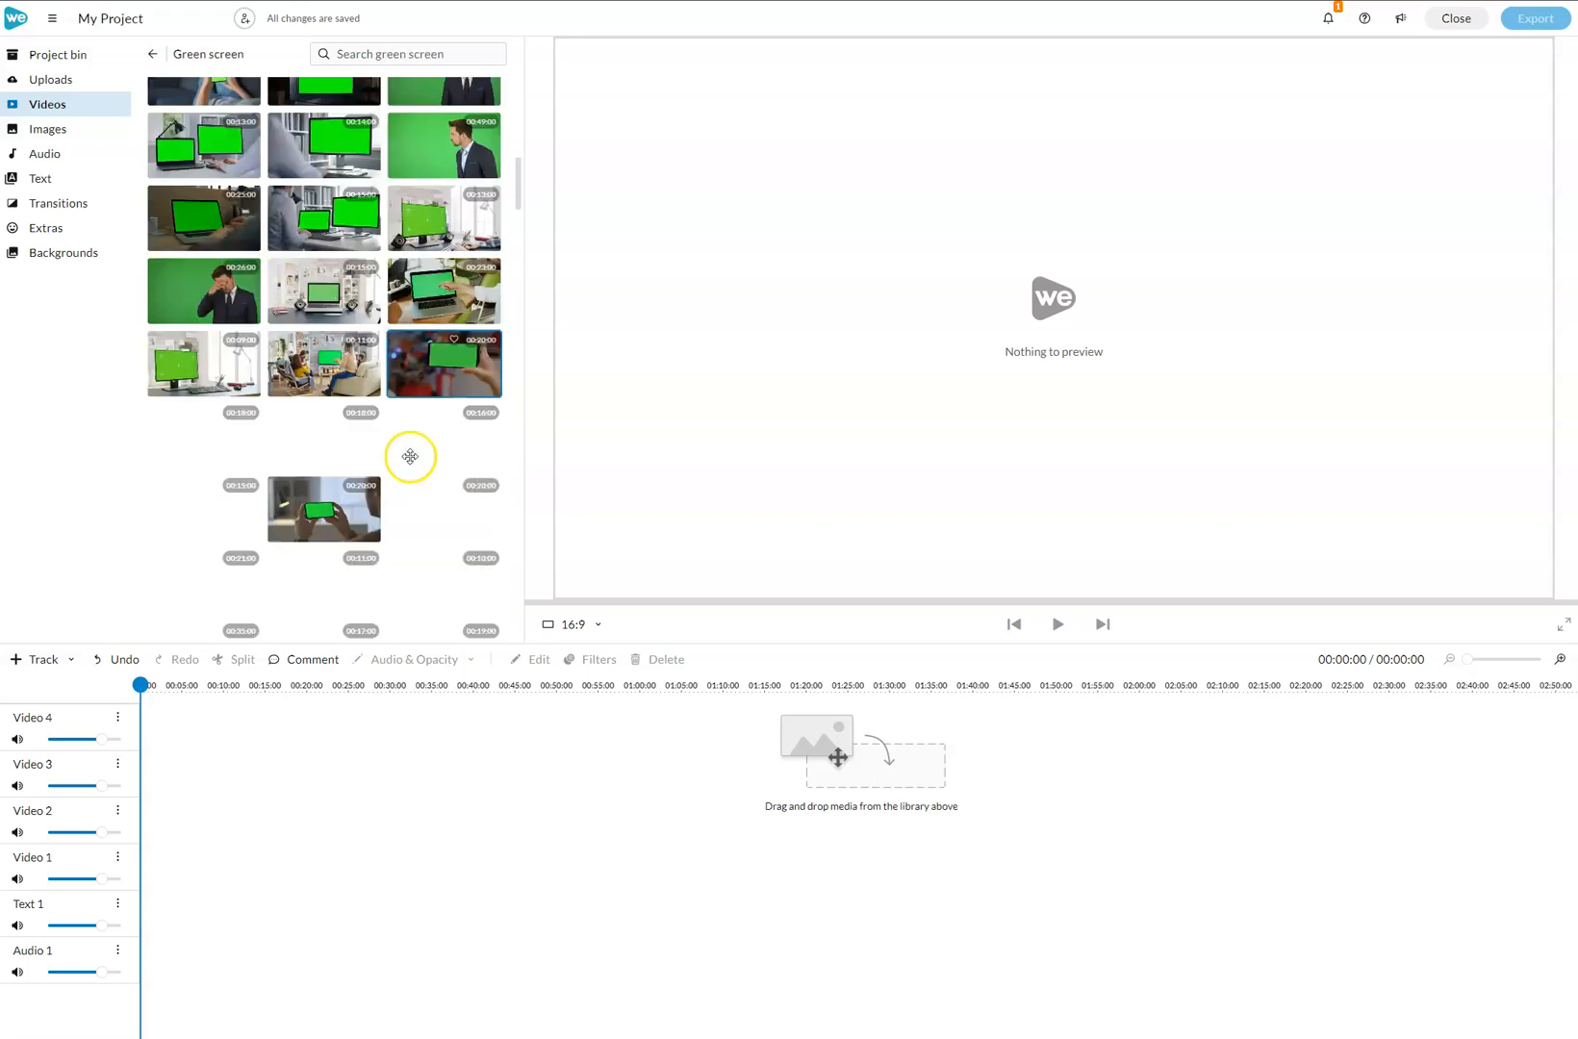
scroll(406, 457, "down", 10)
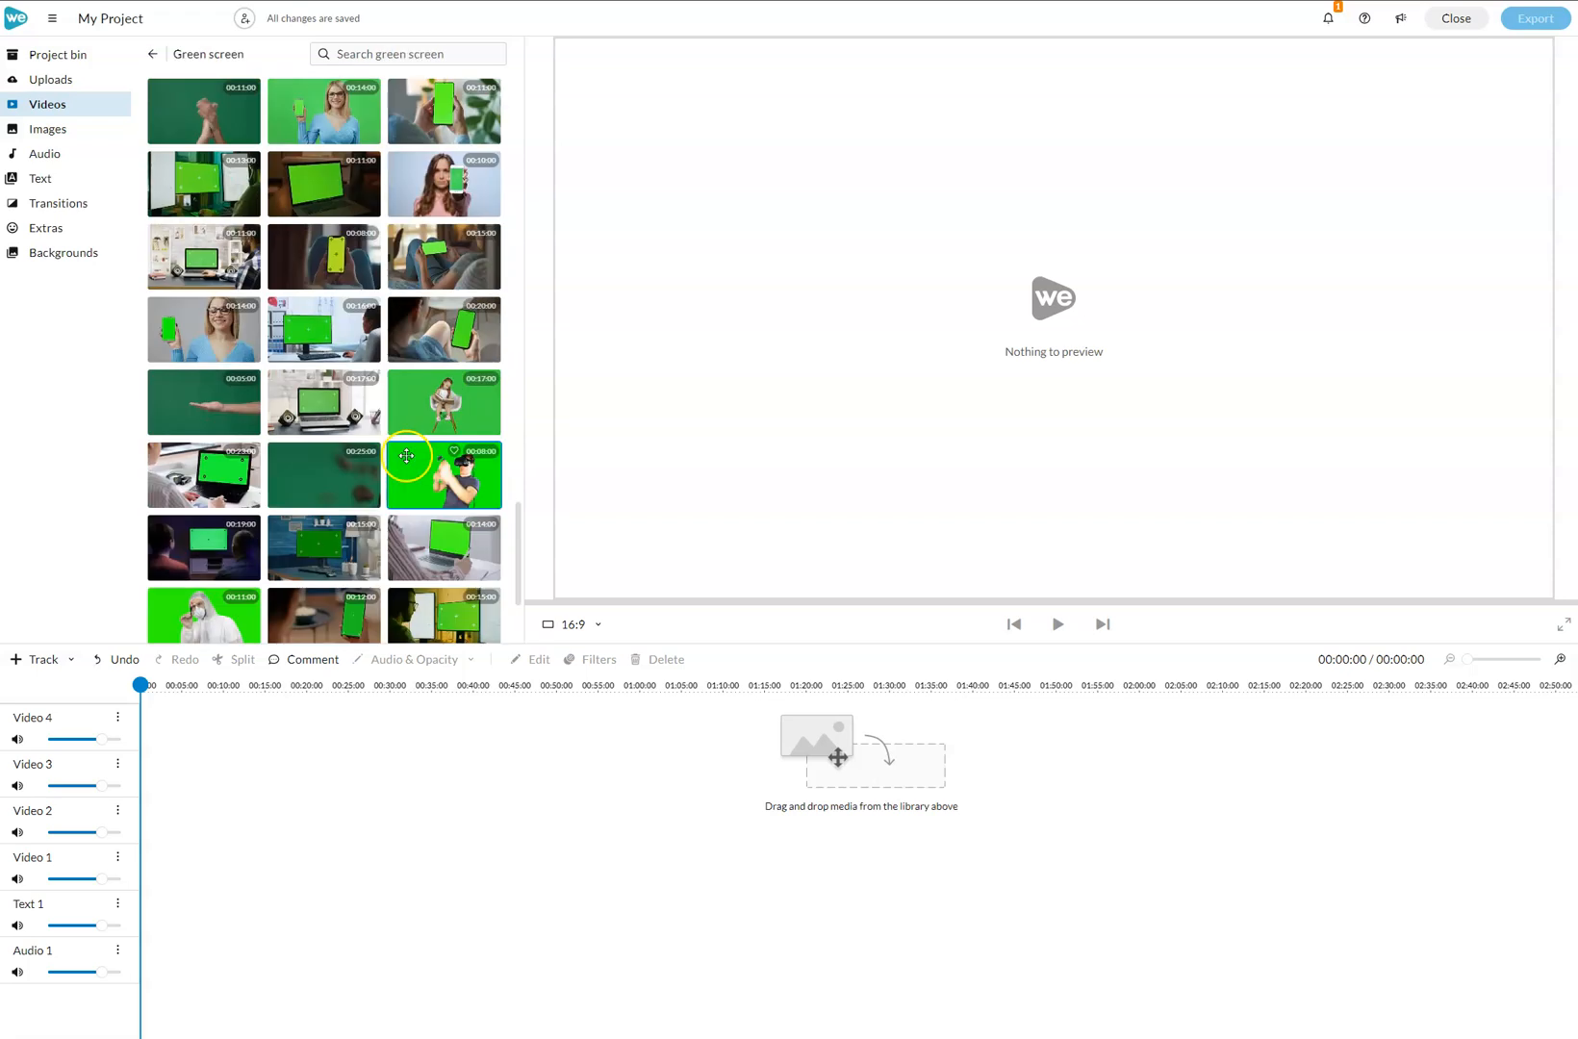
scroll(405, 455, "down", 5)
scroll(405, 458, "up", 5)
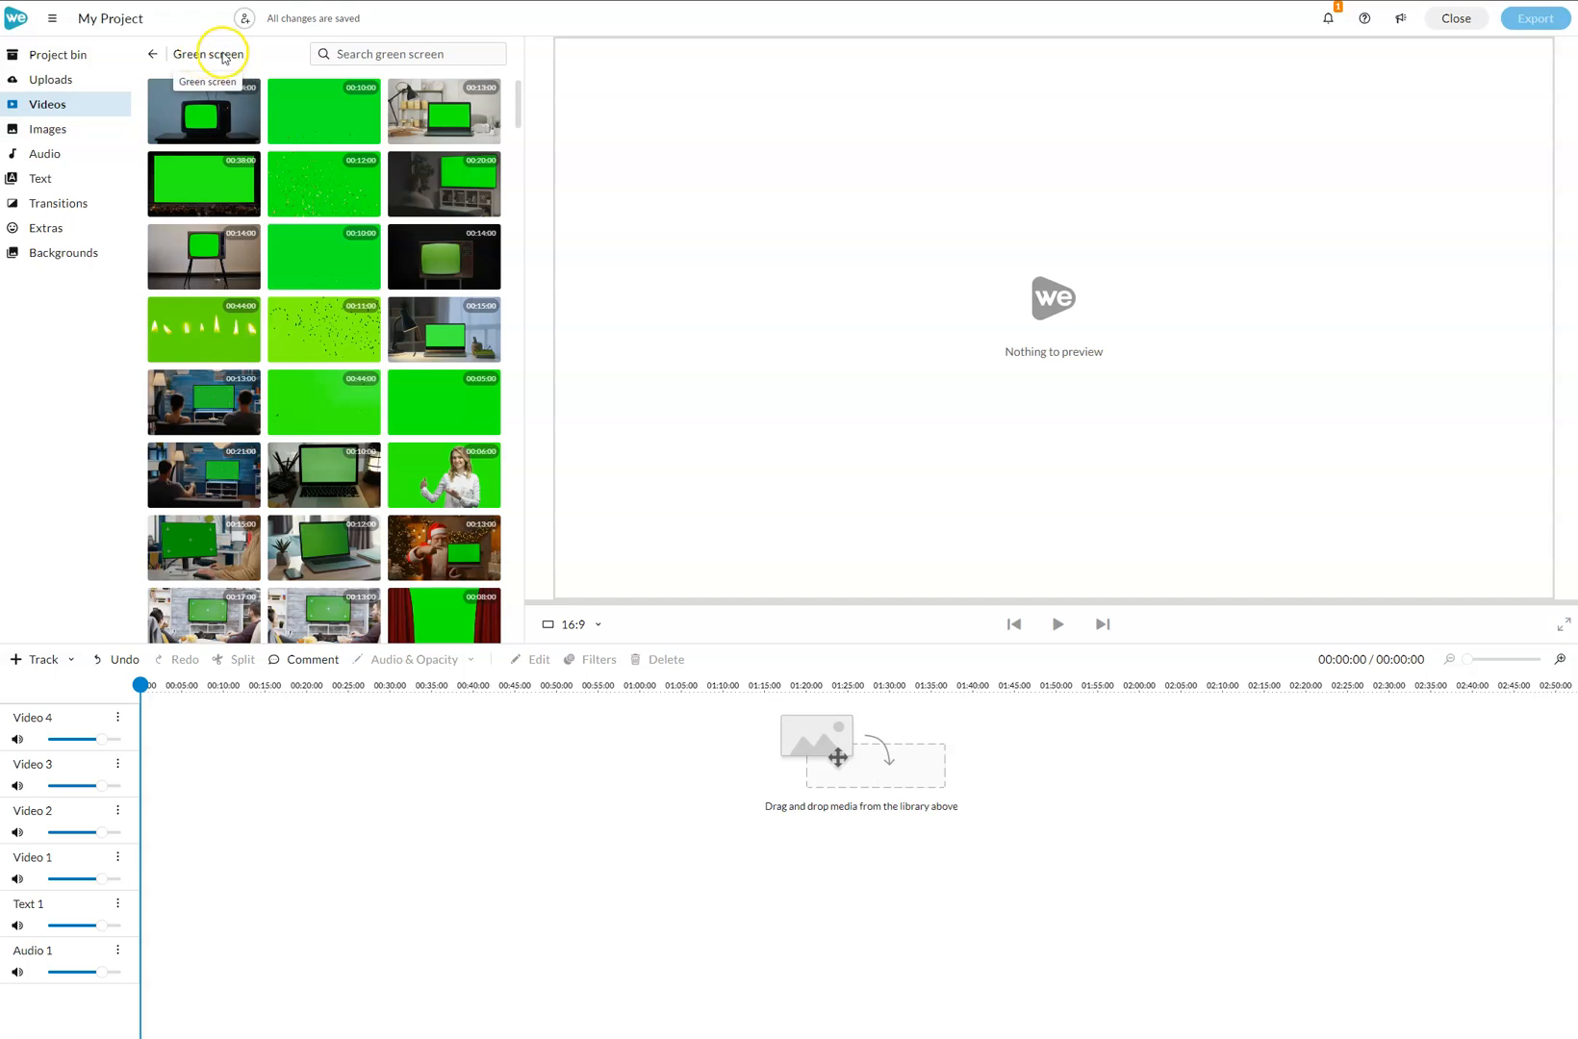
Search the Green screen category for "diver", "swimming" and "diving", and clear the search.
left_click(349, 53)
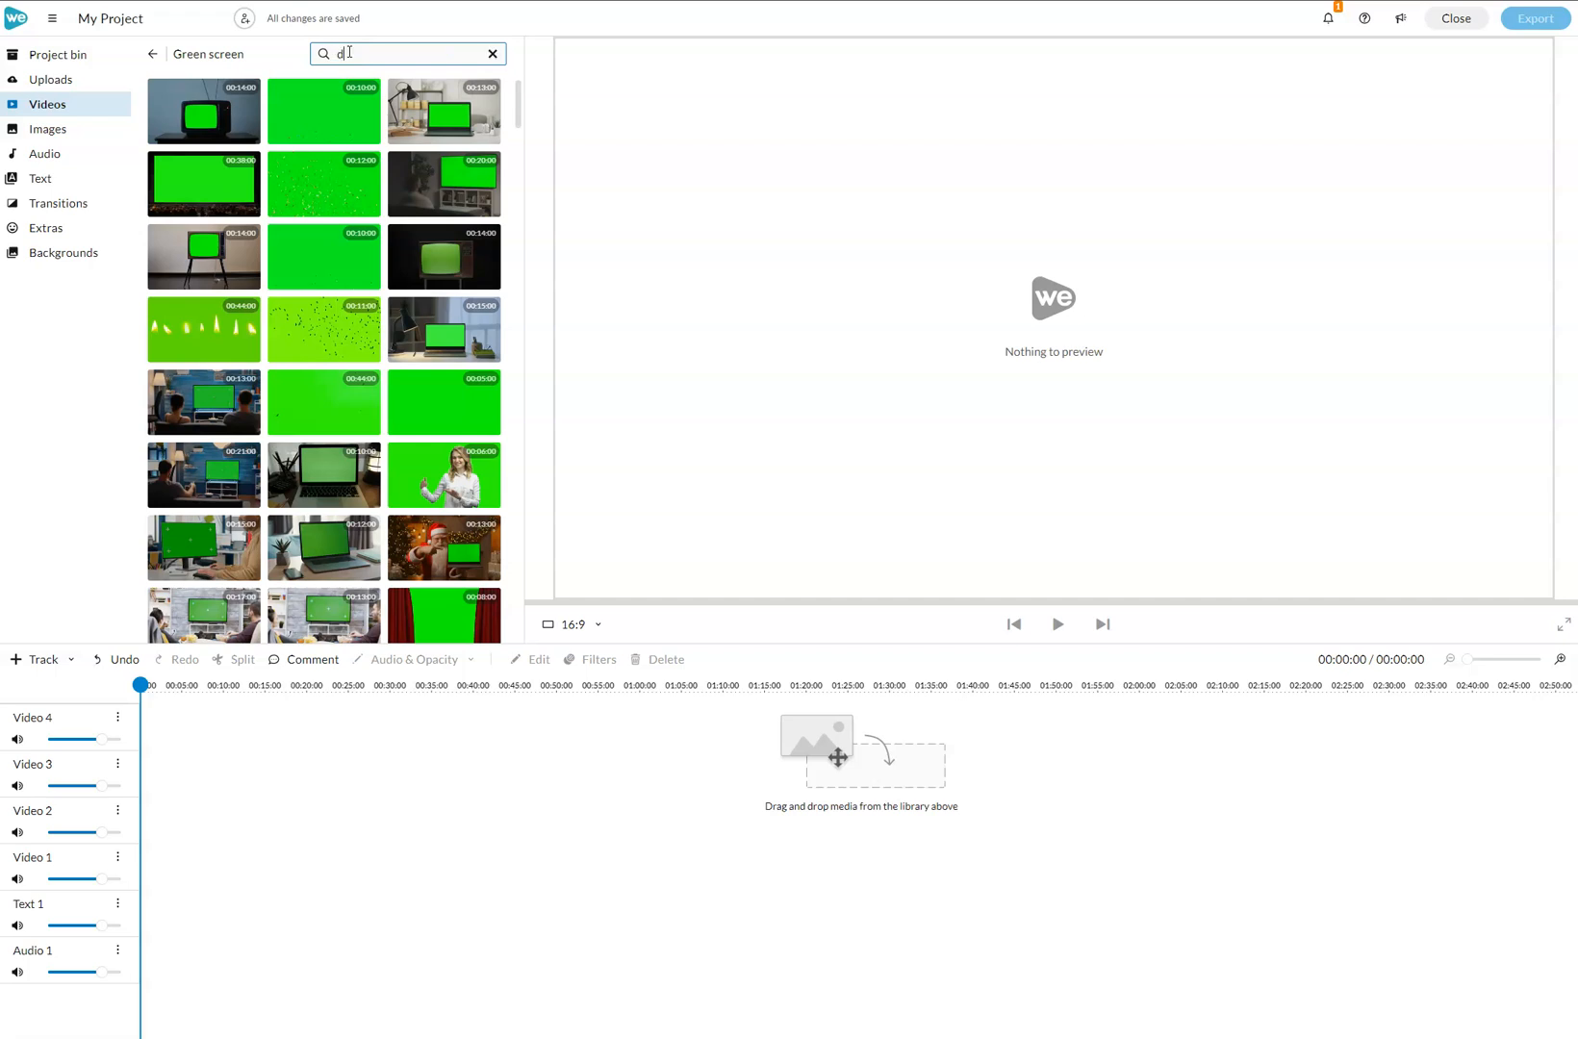
key("Return")
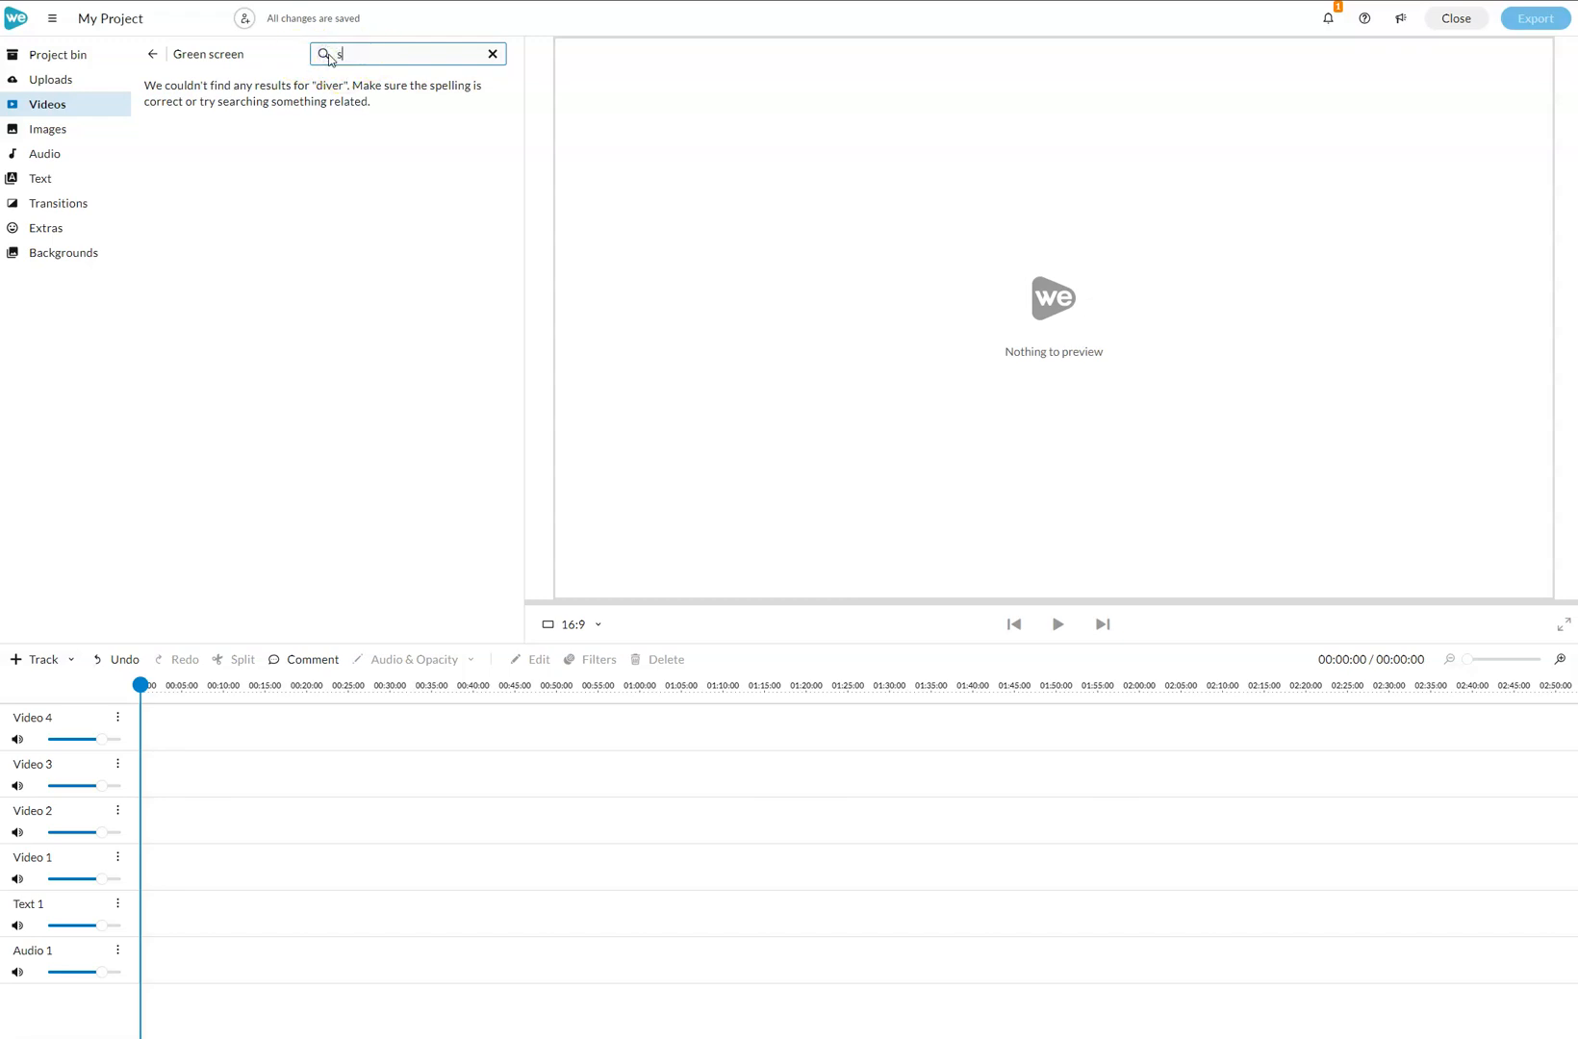
key("Return")
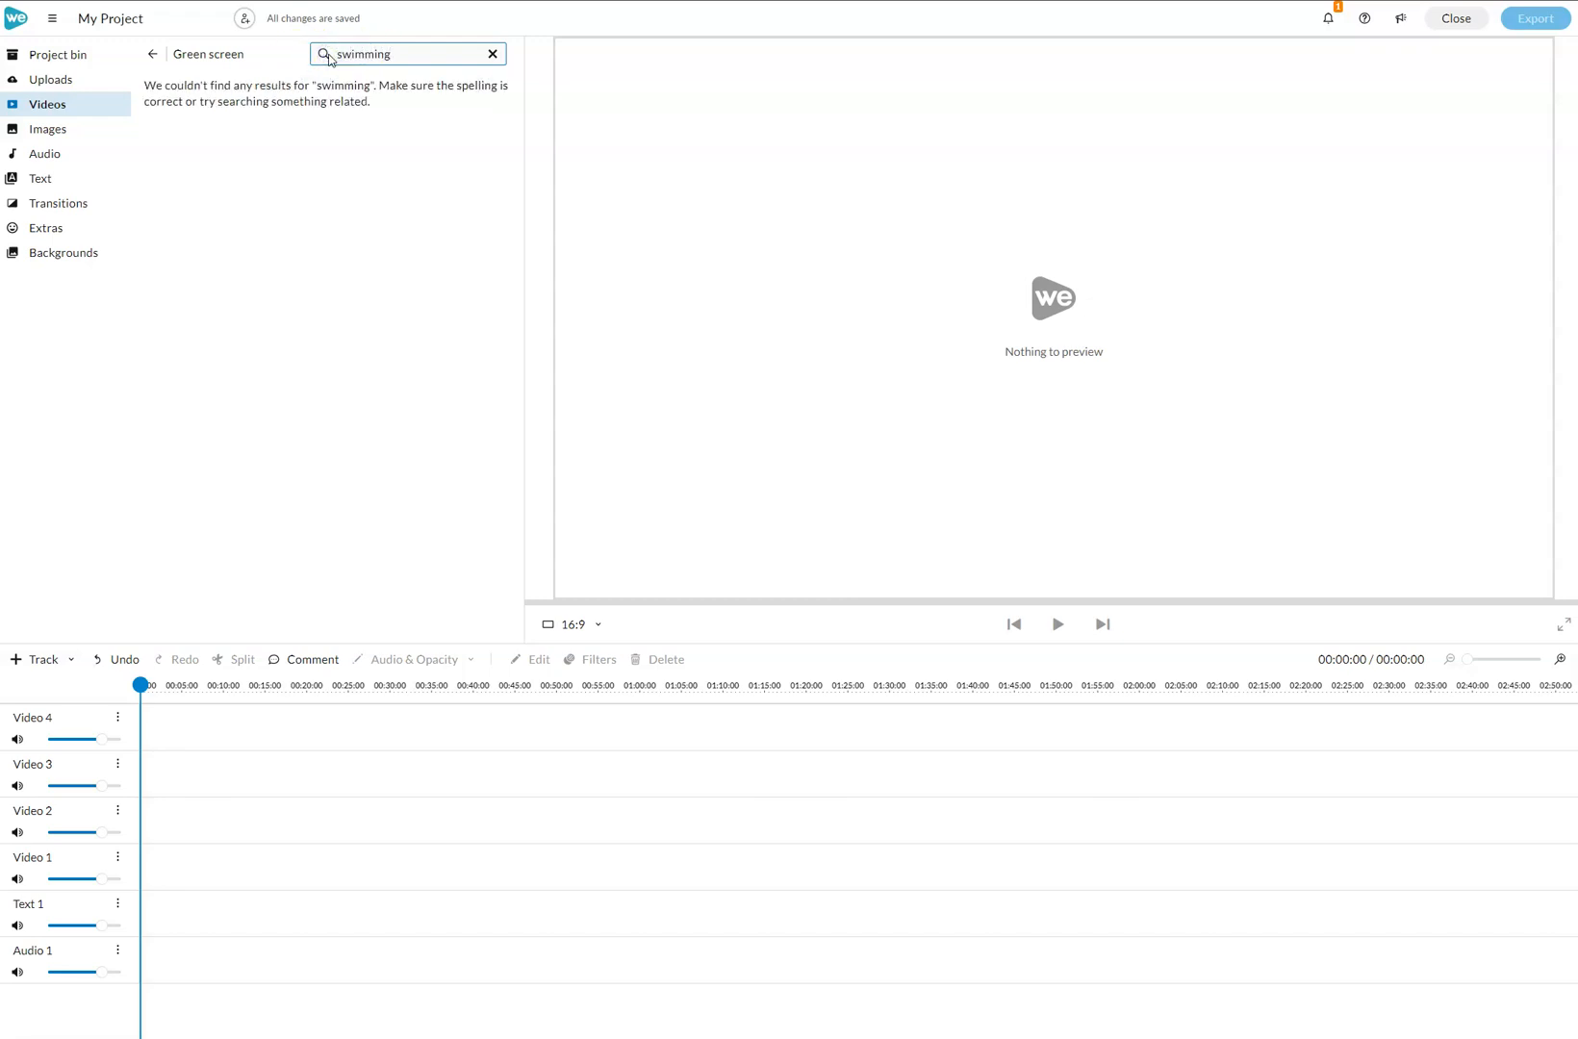
left_click(435, 57)
type("diving")
key("Return")
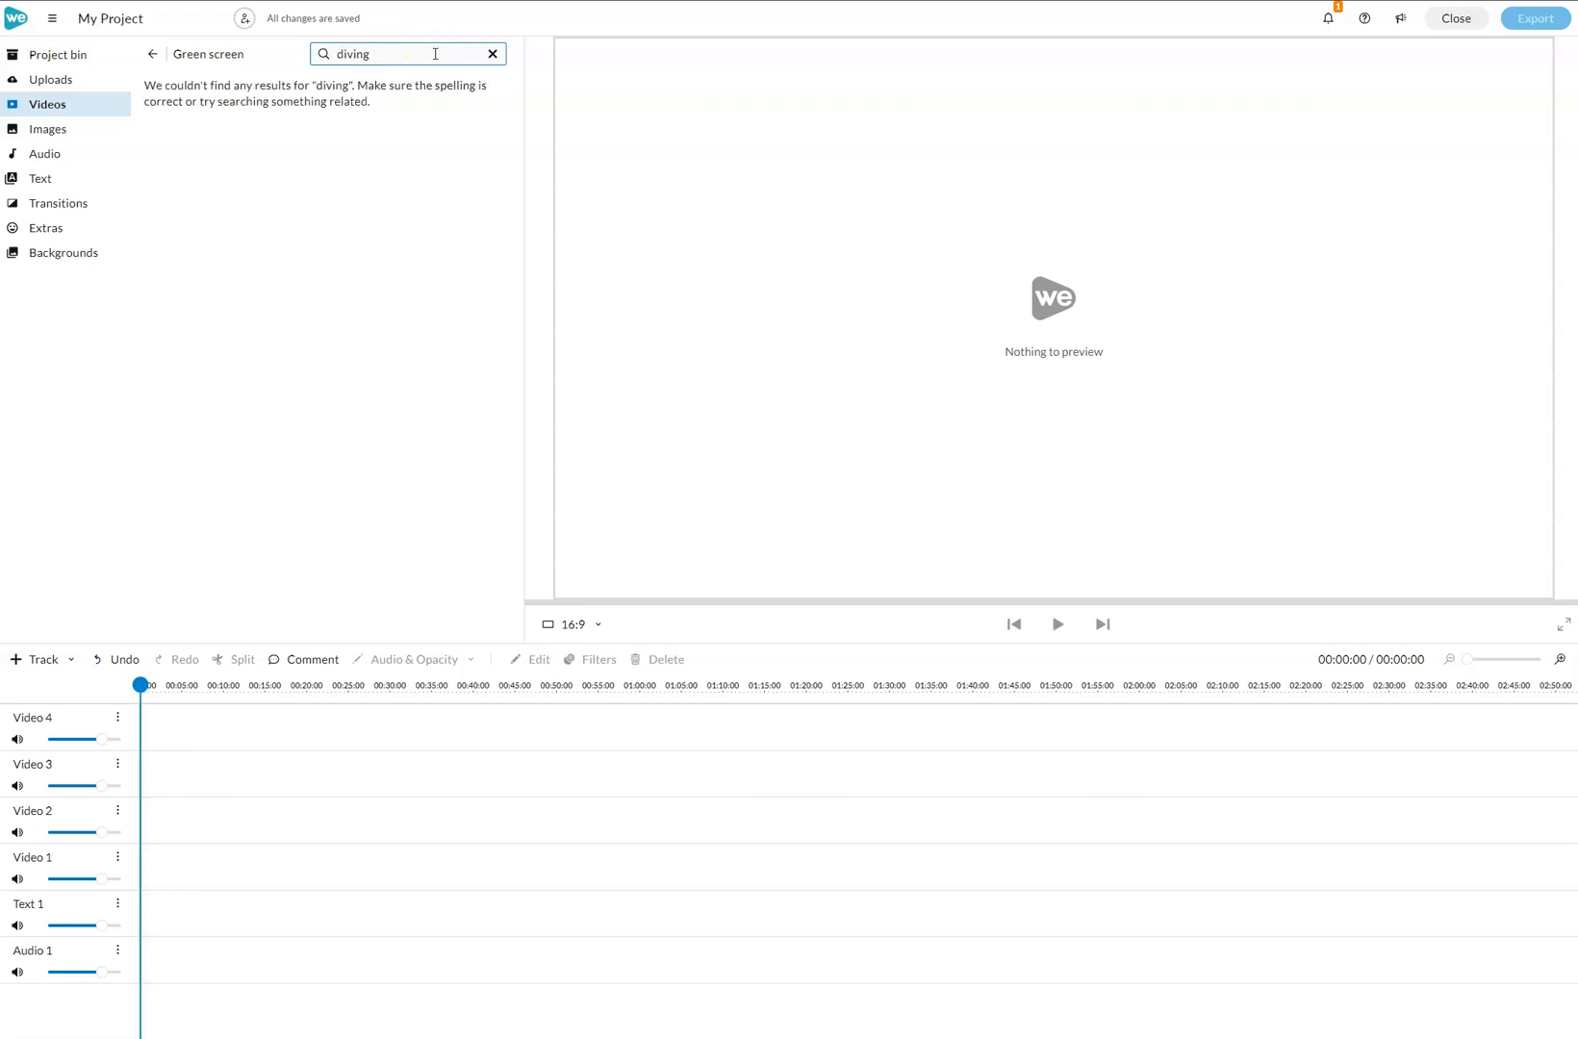
left_click(492, 54)
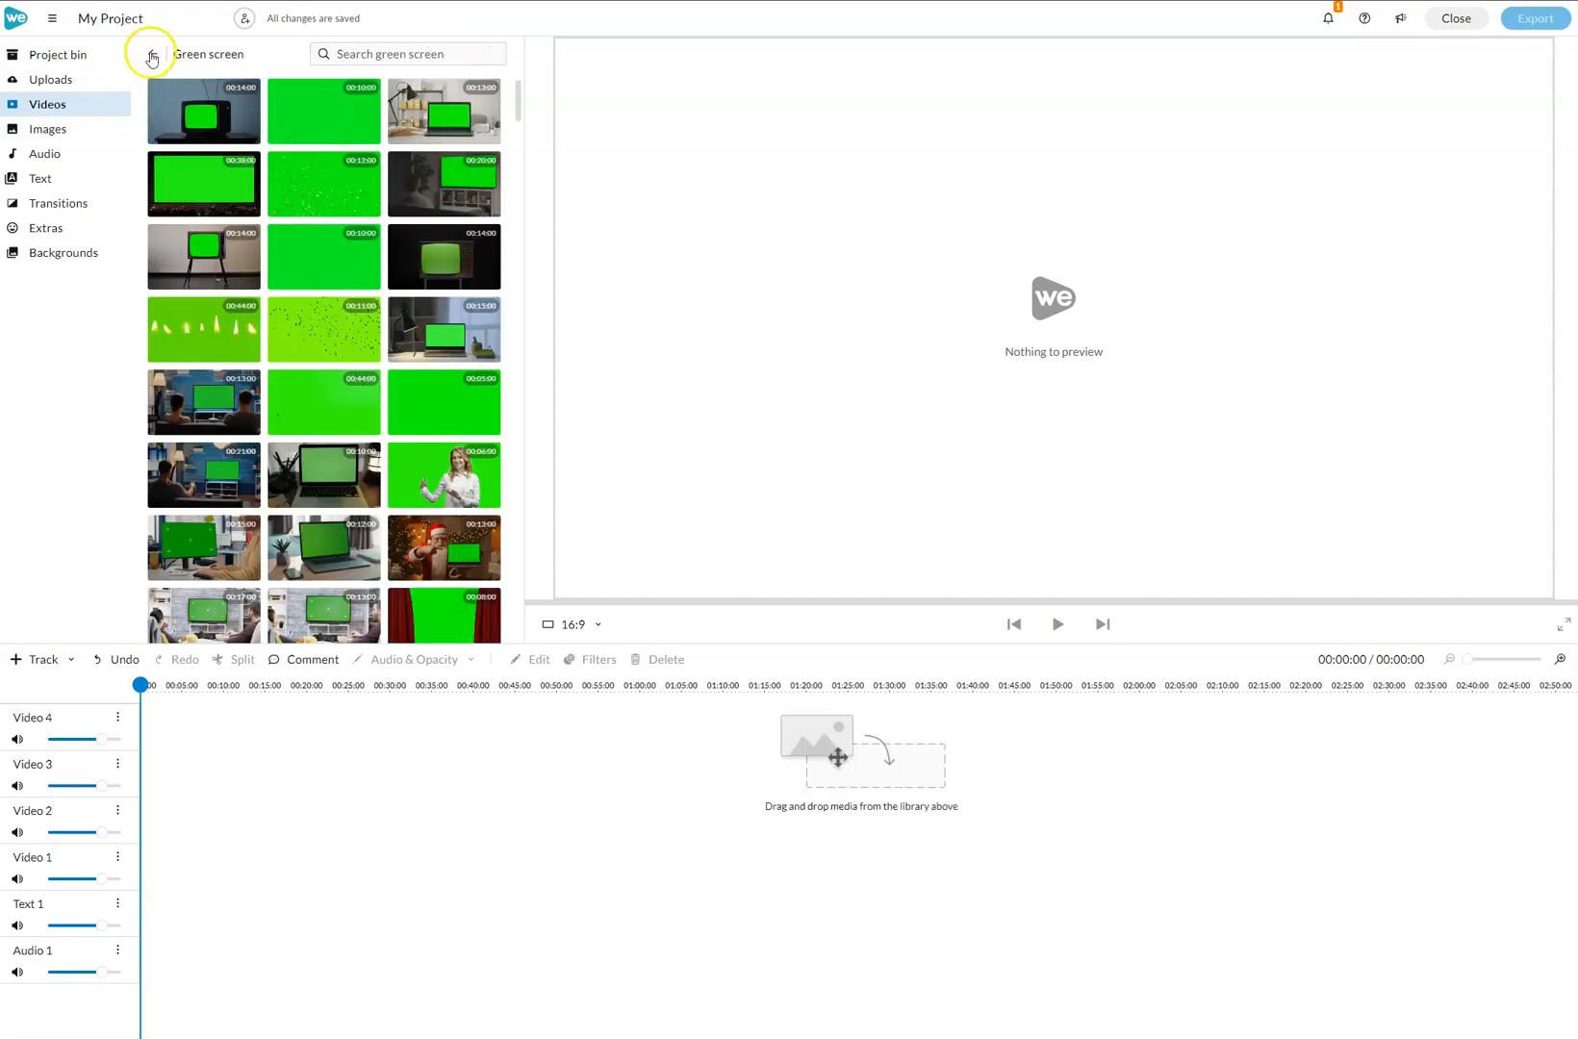
Return to the full stock video library and search it for "diver".
left_click(152, 54)
left_click(388, 53)
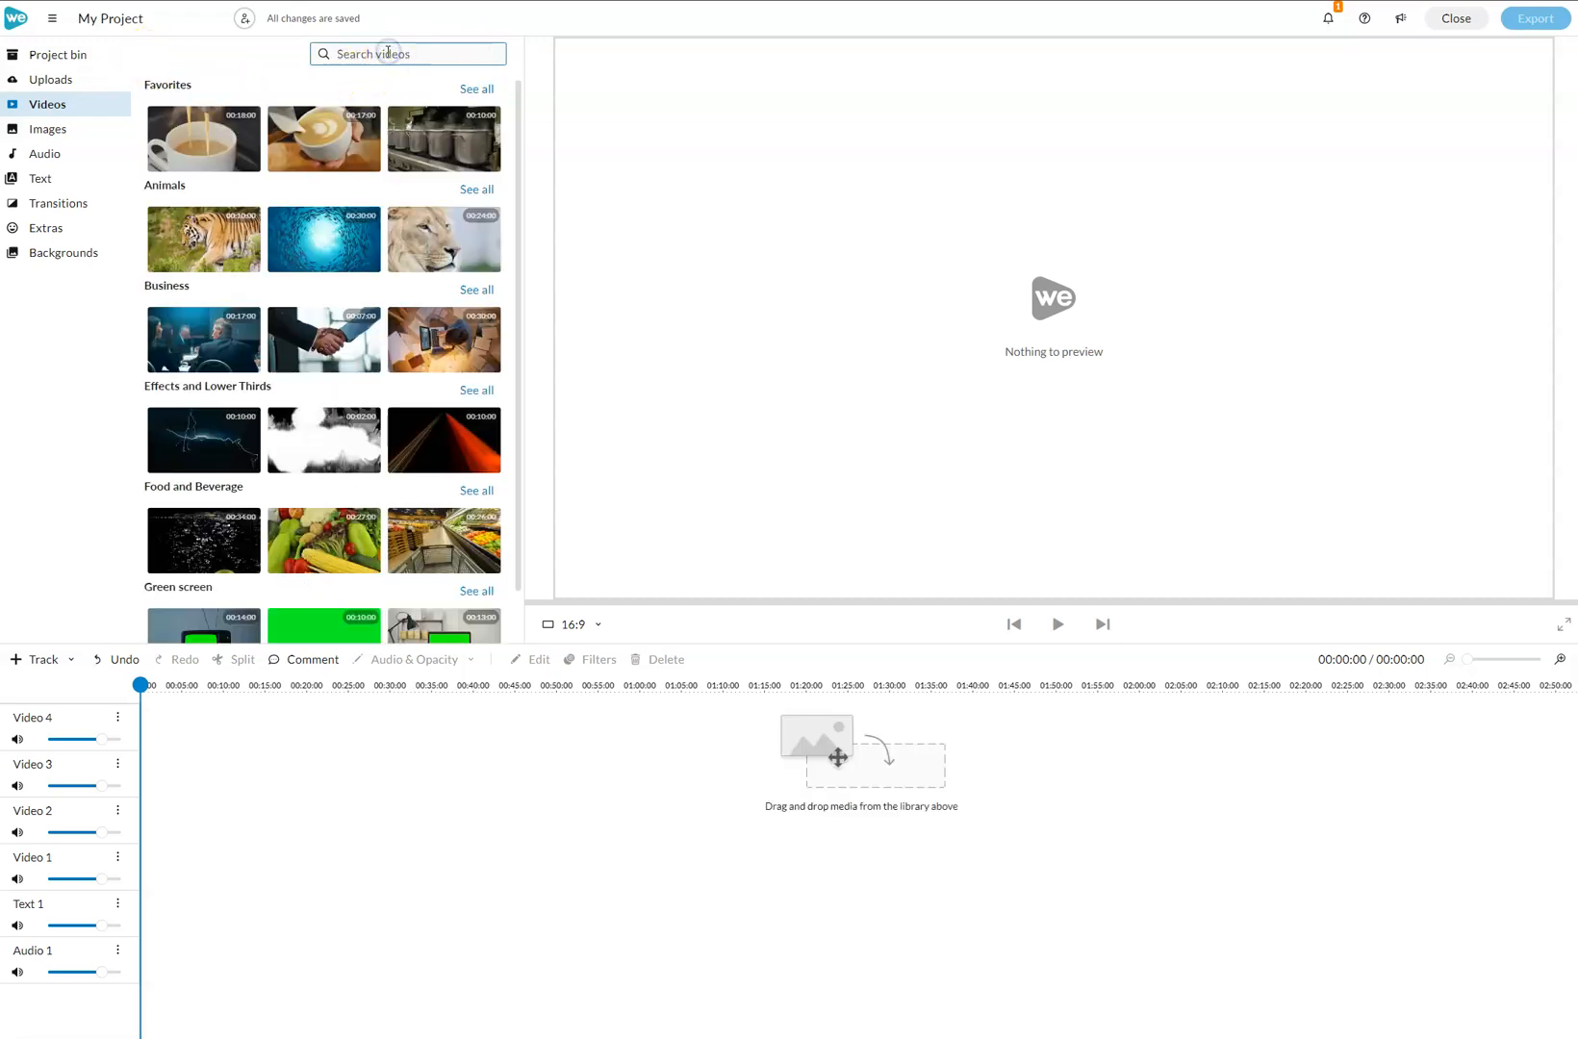
type("diver")
key("Return")
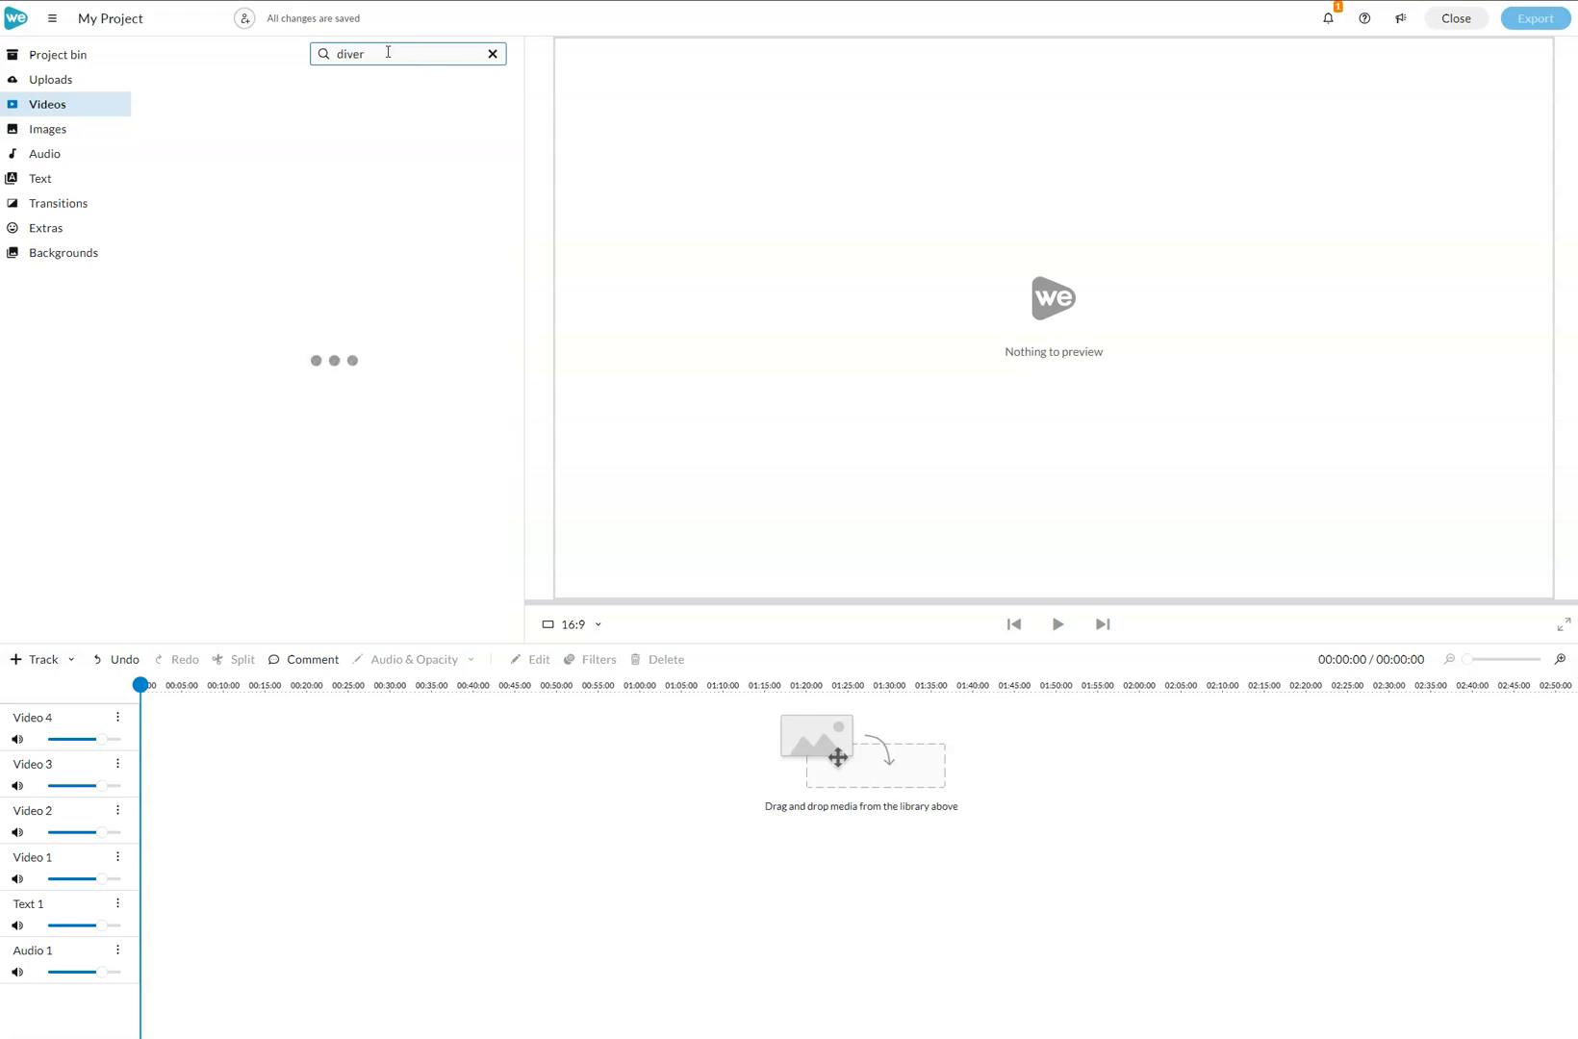
Place the 14-second front-facing diver clip with the plain background at the start of the Video 2 track, and preview its playback.
scroll(327, 191, "down", 5)
scroll(328, 213, "down", 10)
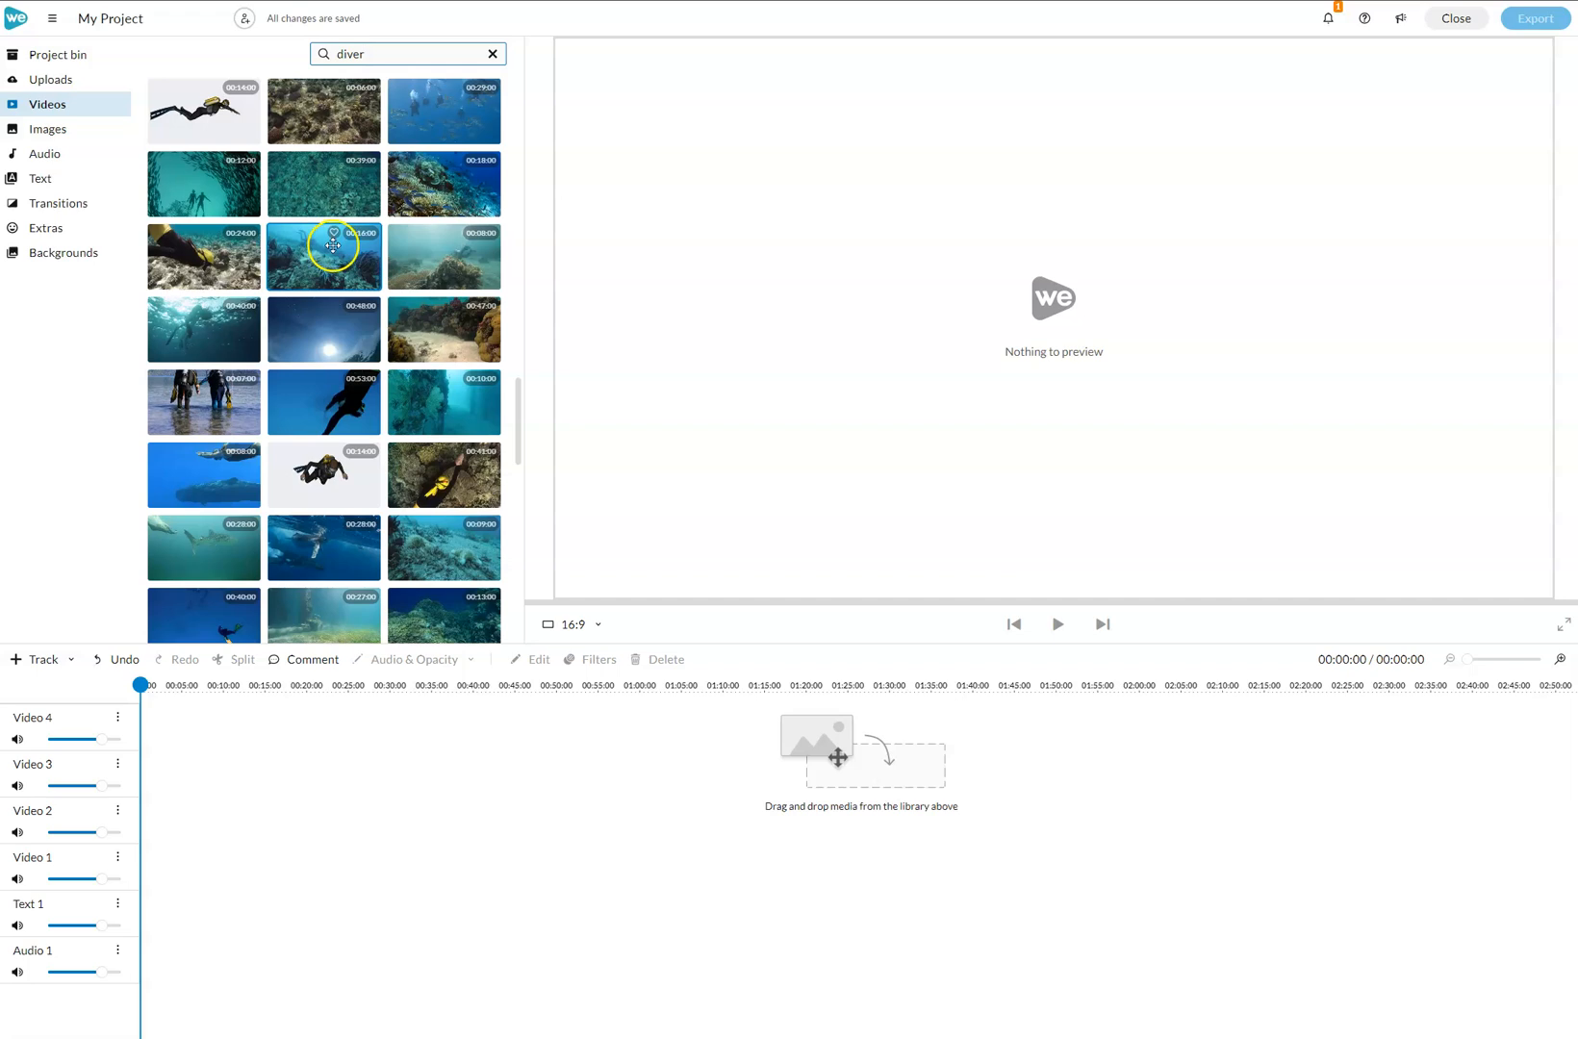
scroll(332, 245, "up", 1)
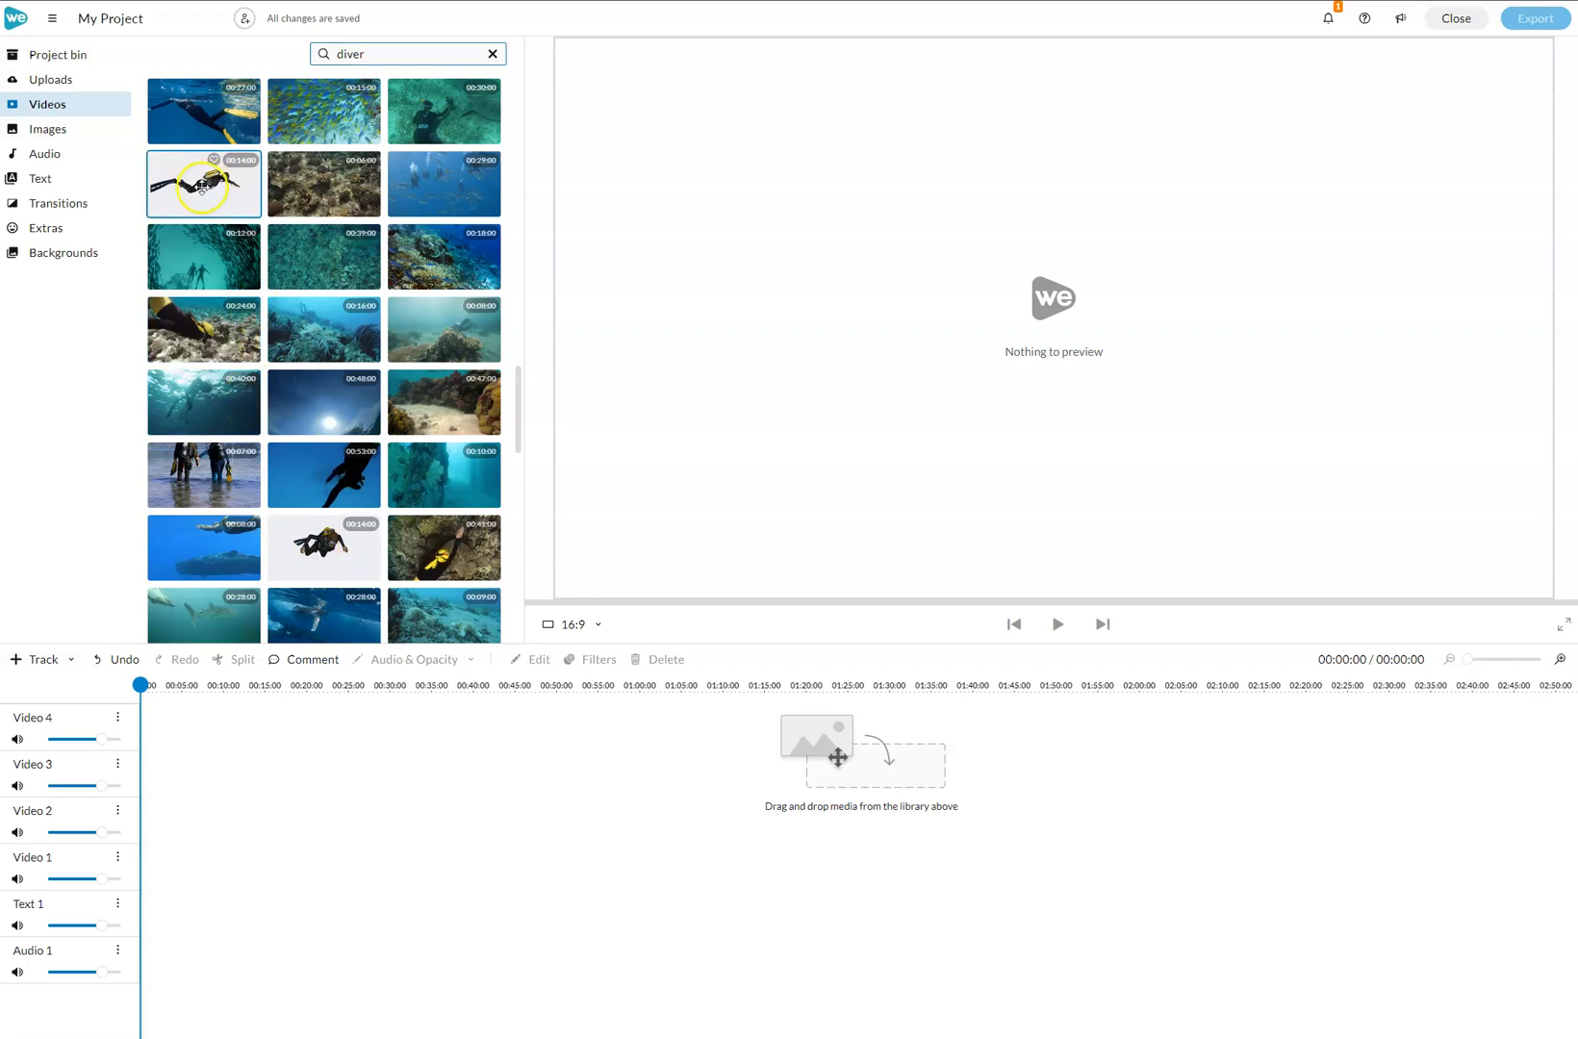
scroll(332, 530, "down", 3)
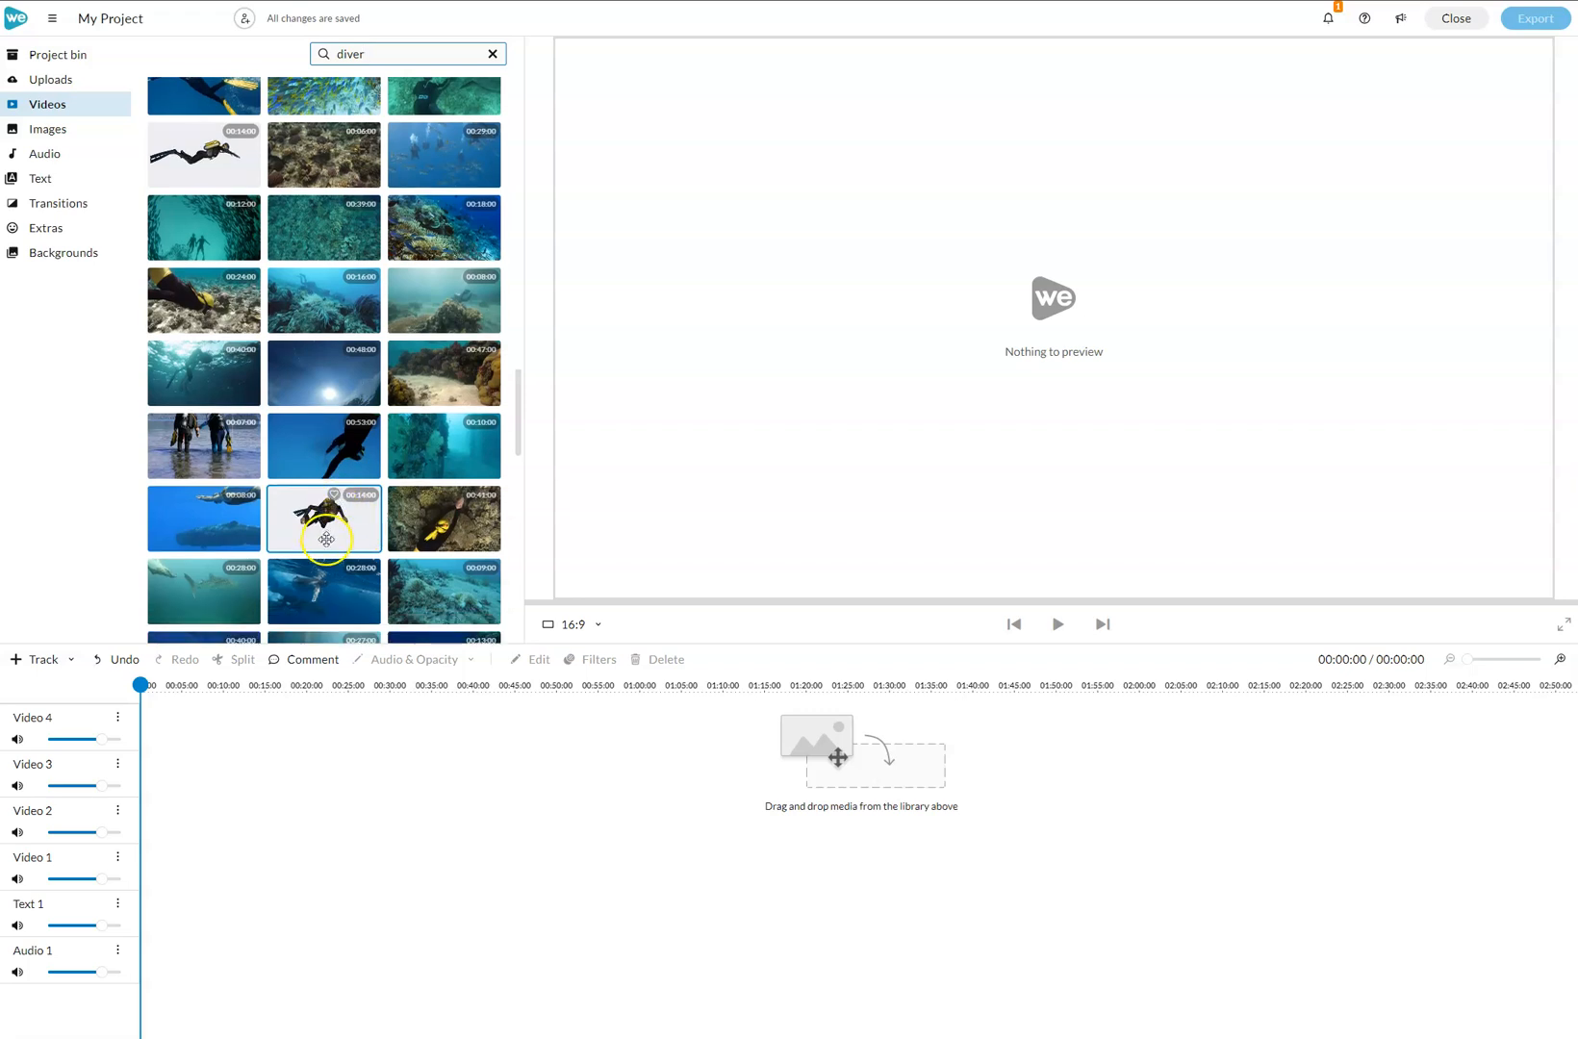
scroll(336, 536, "up", 20)
scroll(333, 529, "down", 4)
scroll(332, 526, "up", 4)
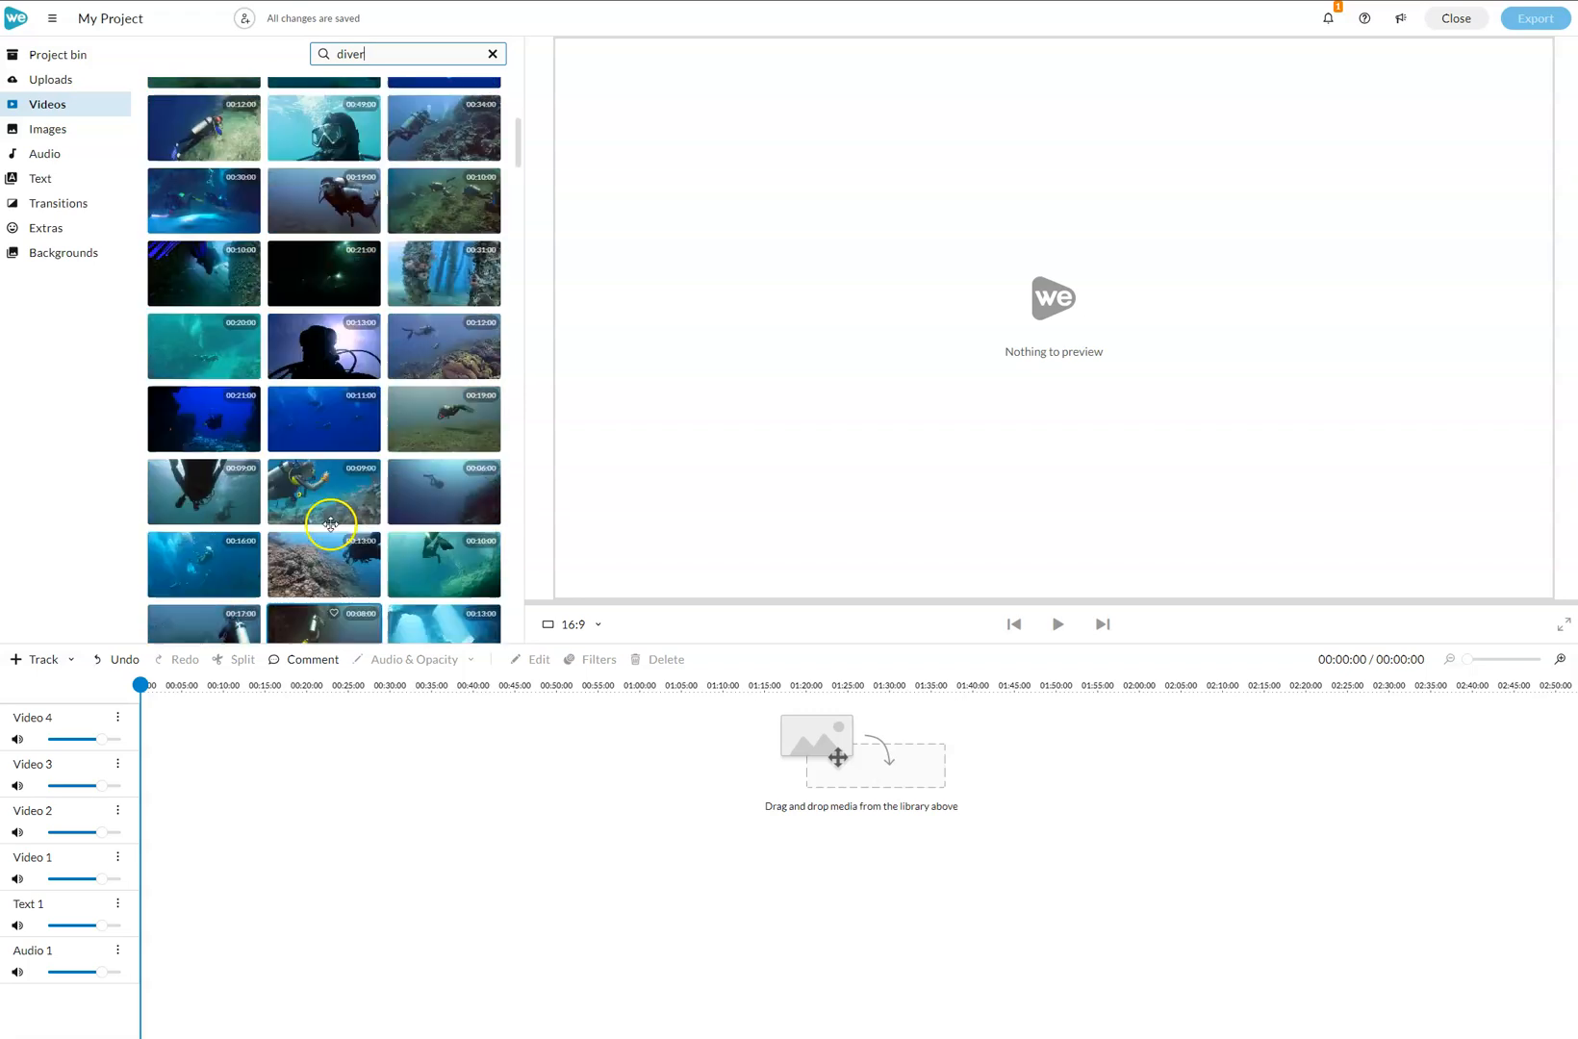
scroll(337, 398, "down", 5)
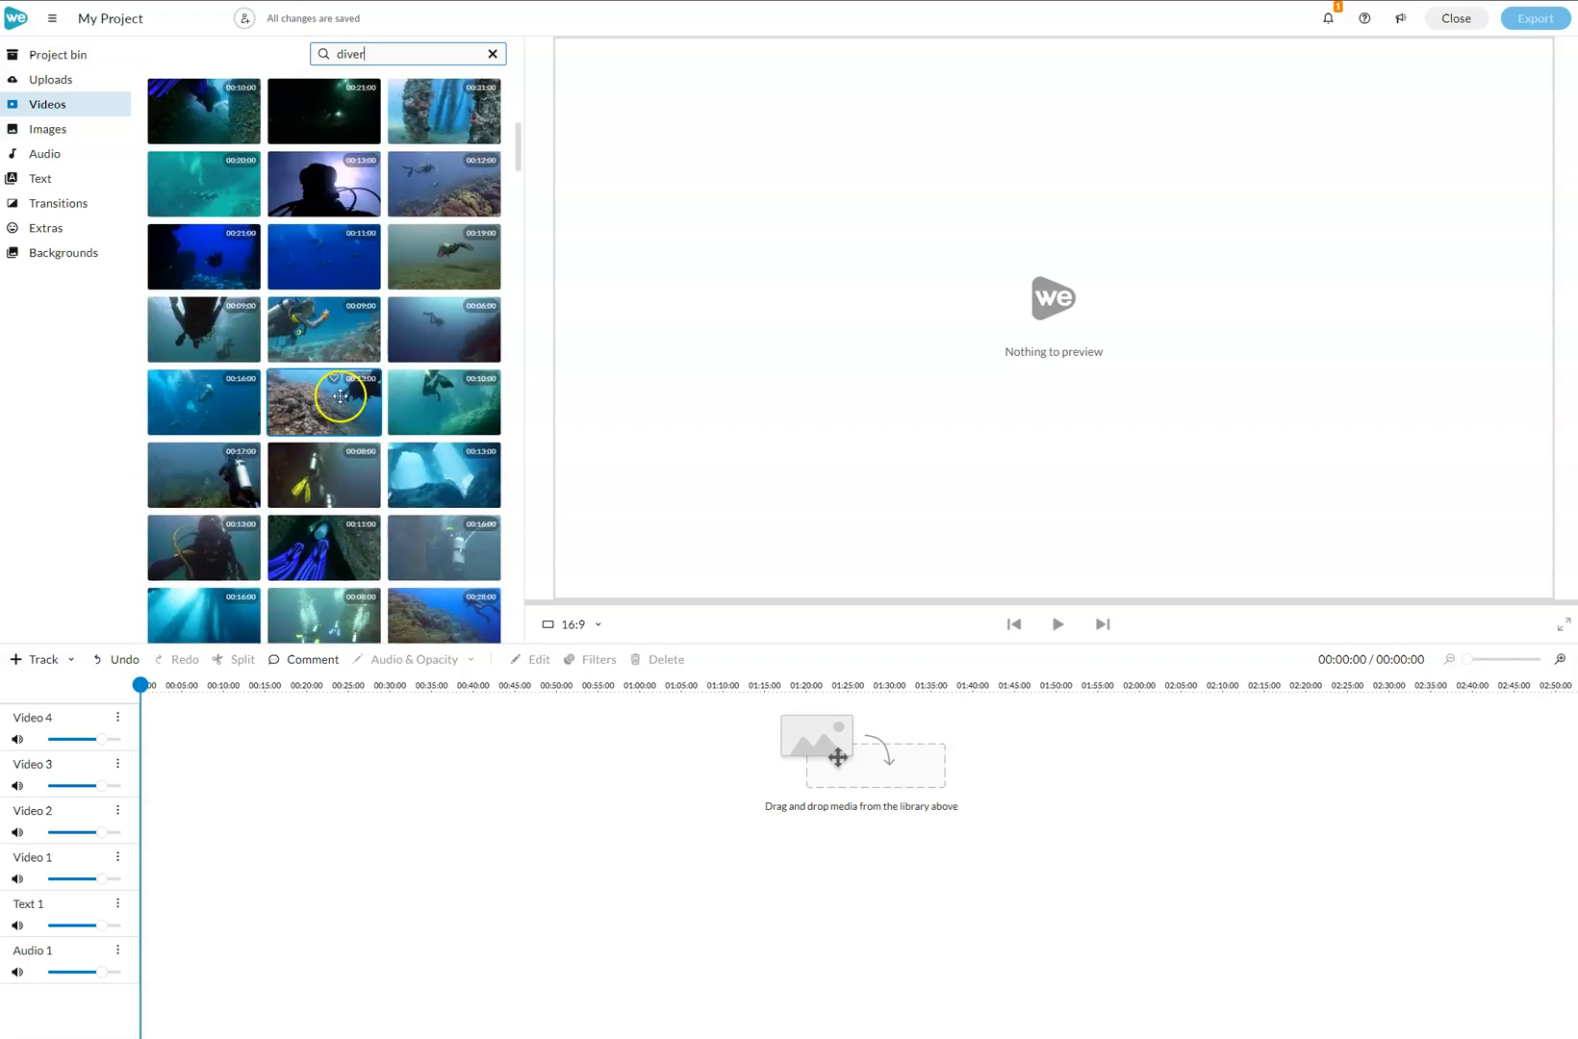
scroll(341, 397, "down", 10)
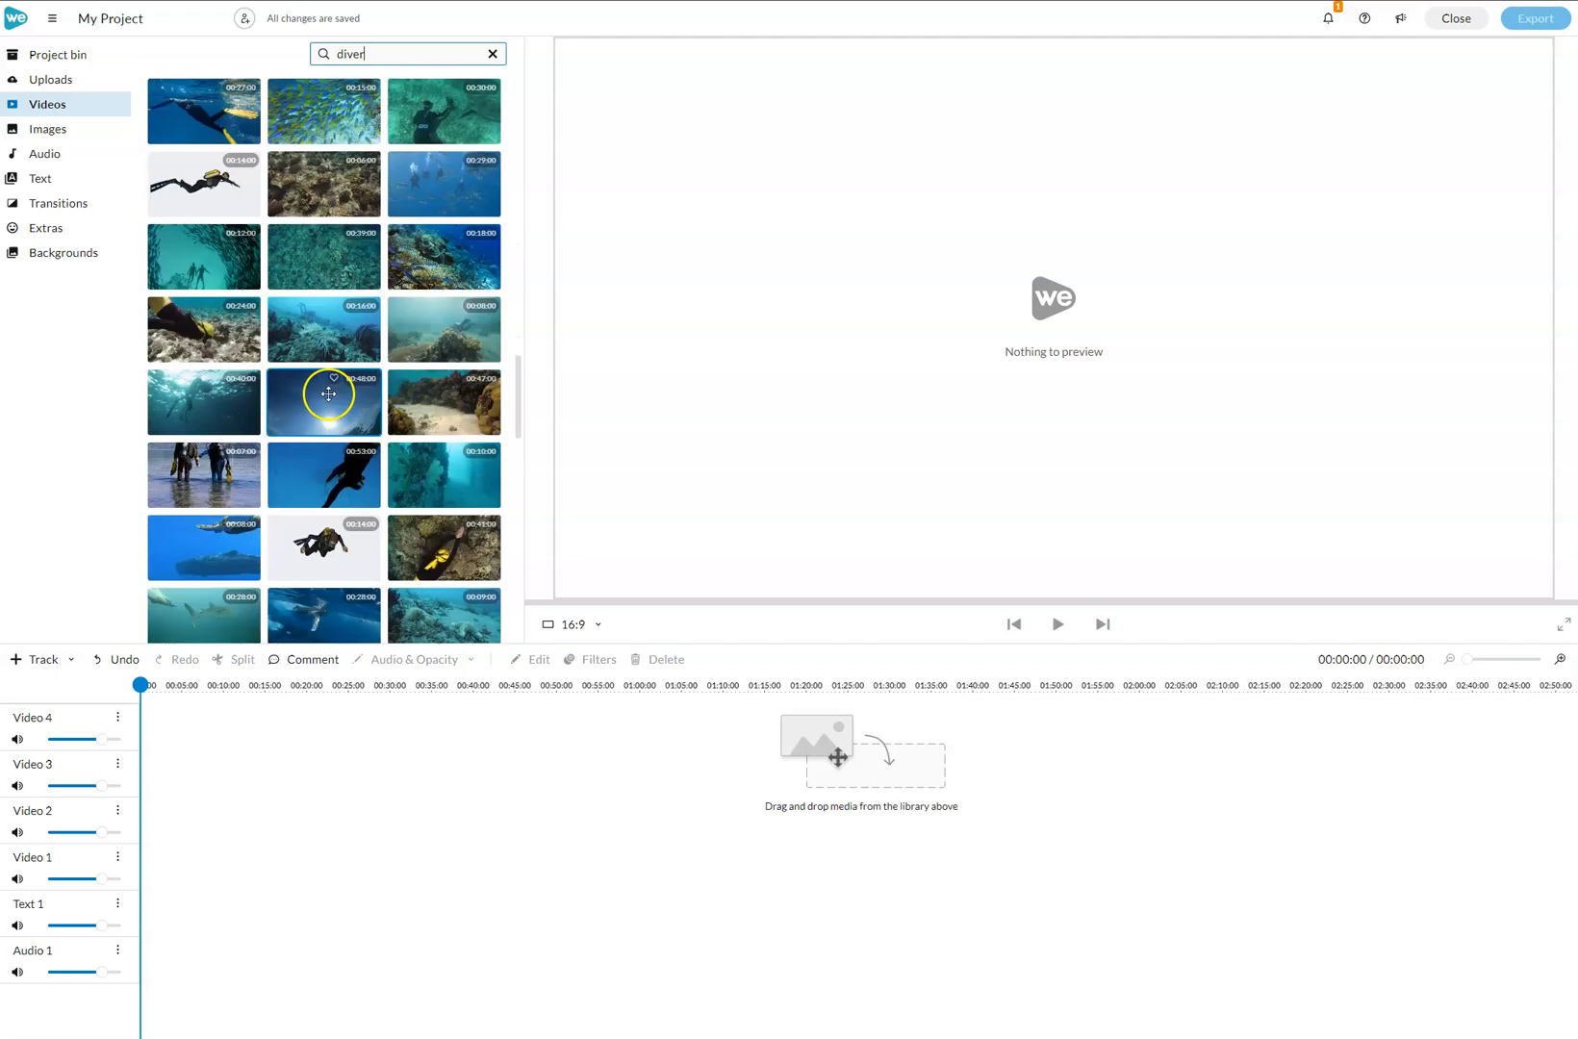
scroll(328, 394, "down", 2)
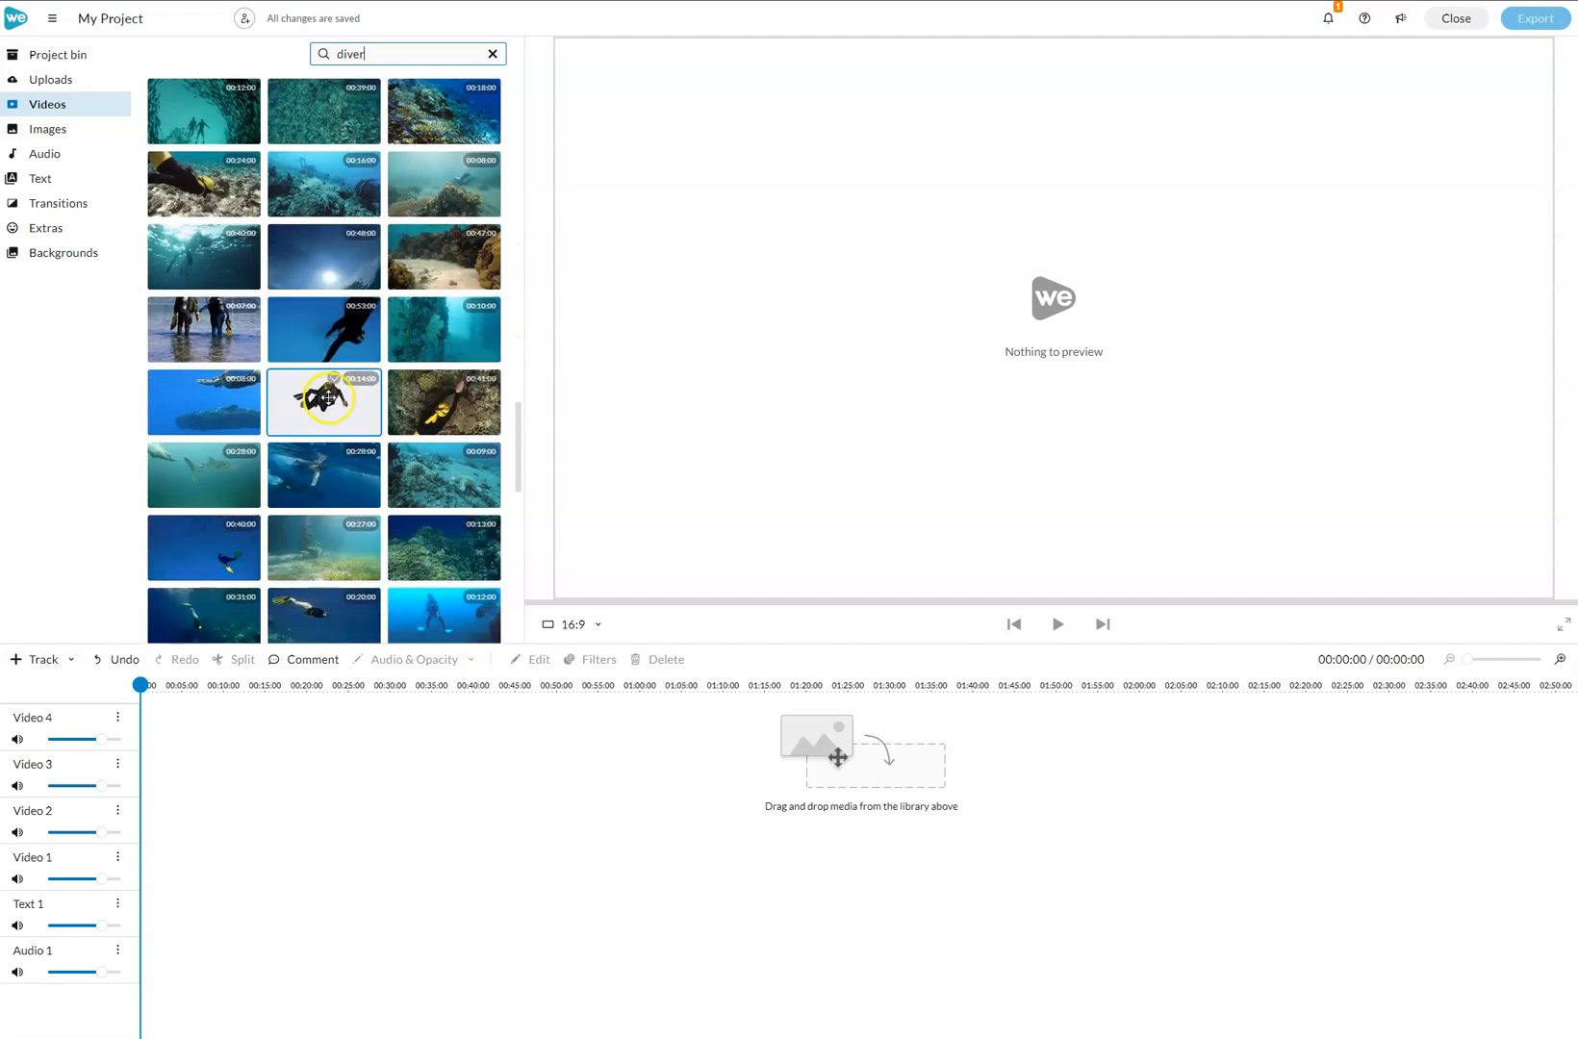
left_click_drag(322, 398, 150, 811)
key("space")
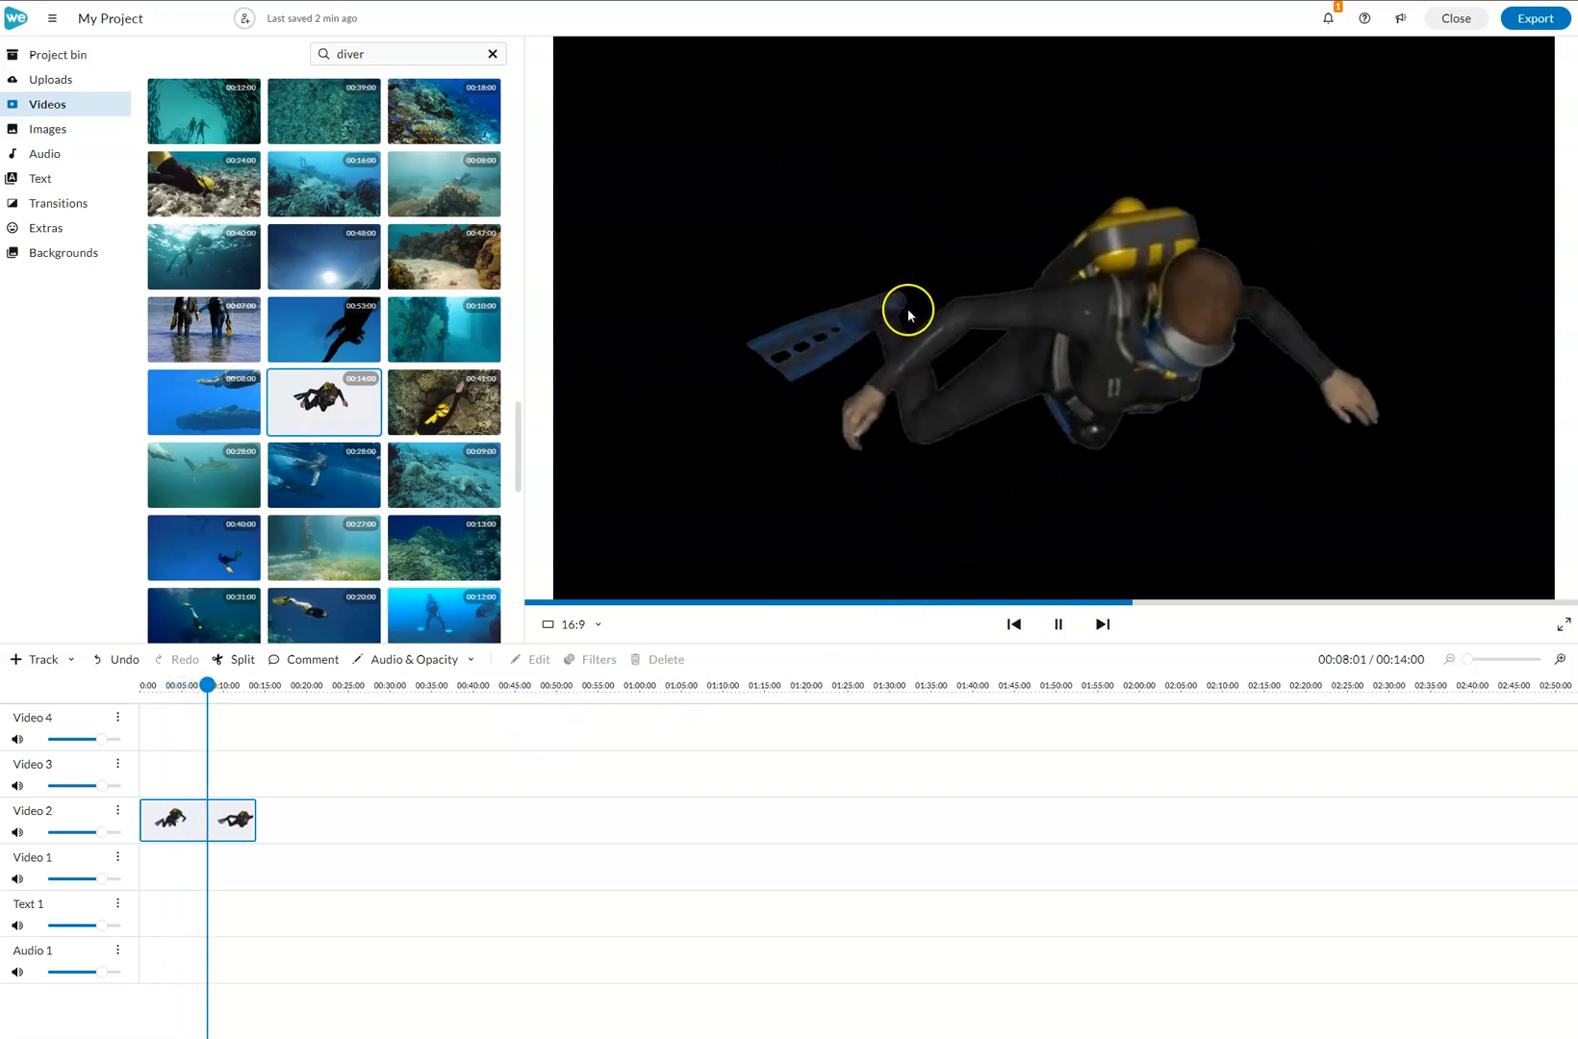
left_click(910, 306)
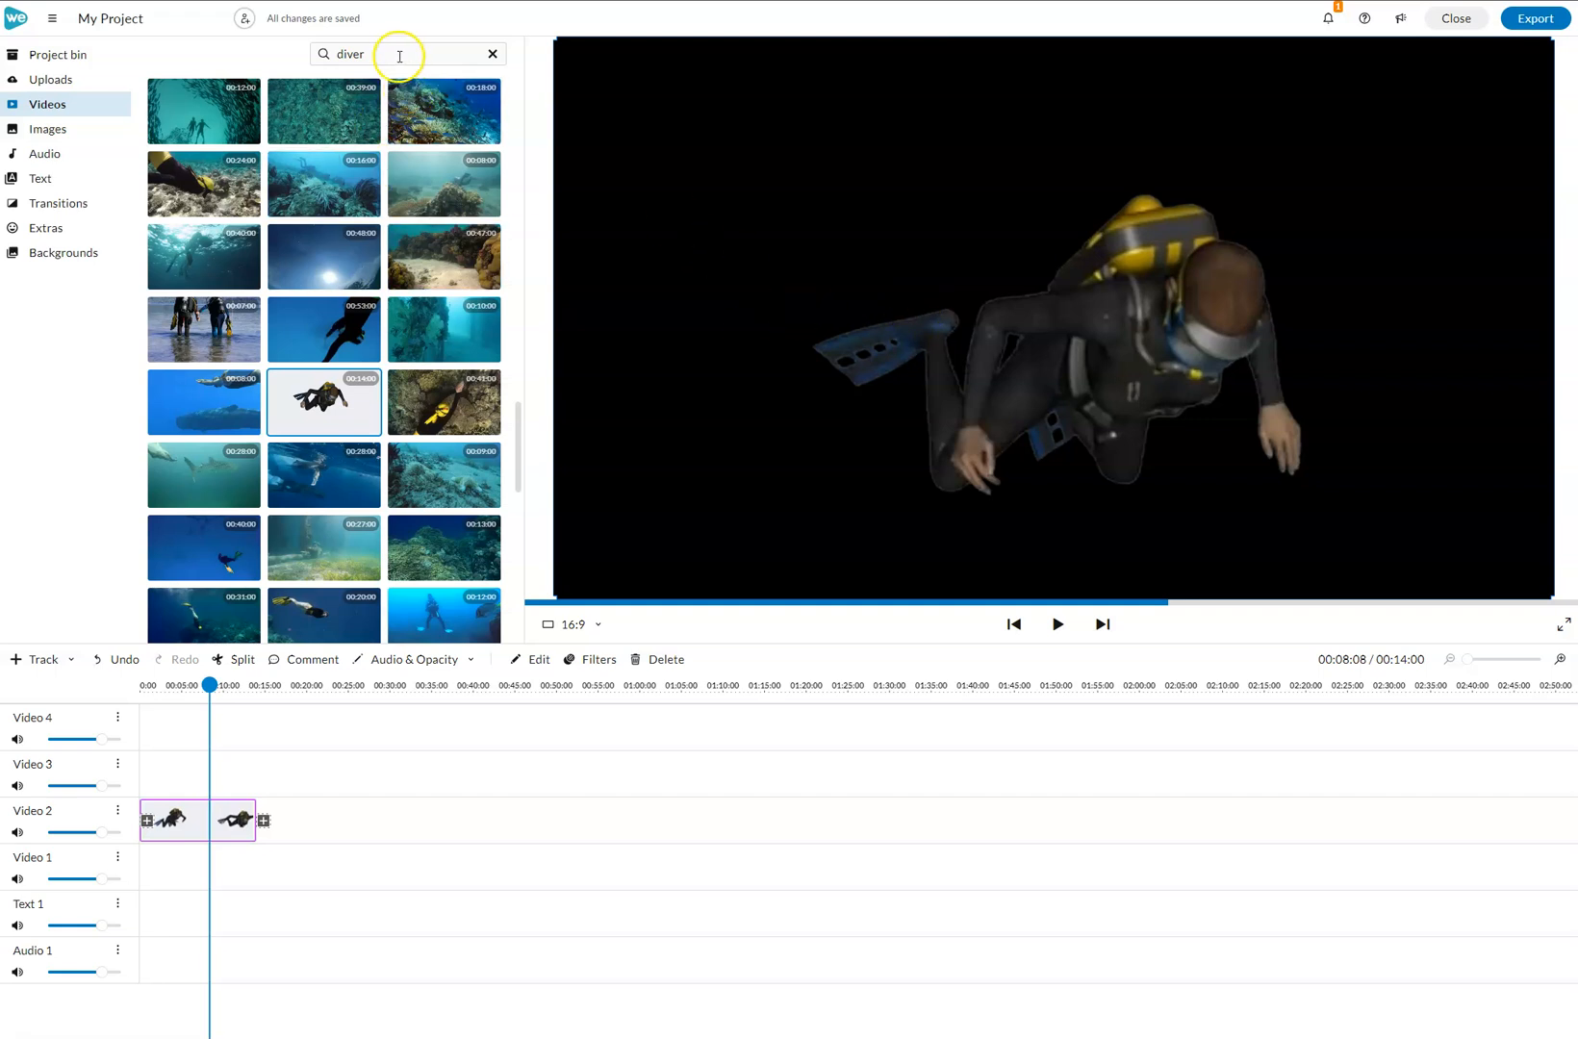
Clear the diver search and search the Green screen category for "shark".
scroll(289, 77, "up", 4)
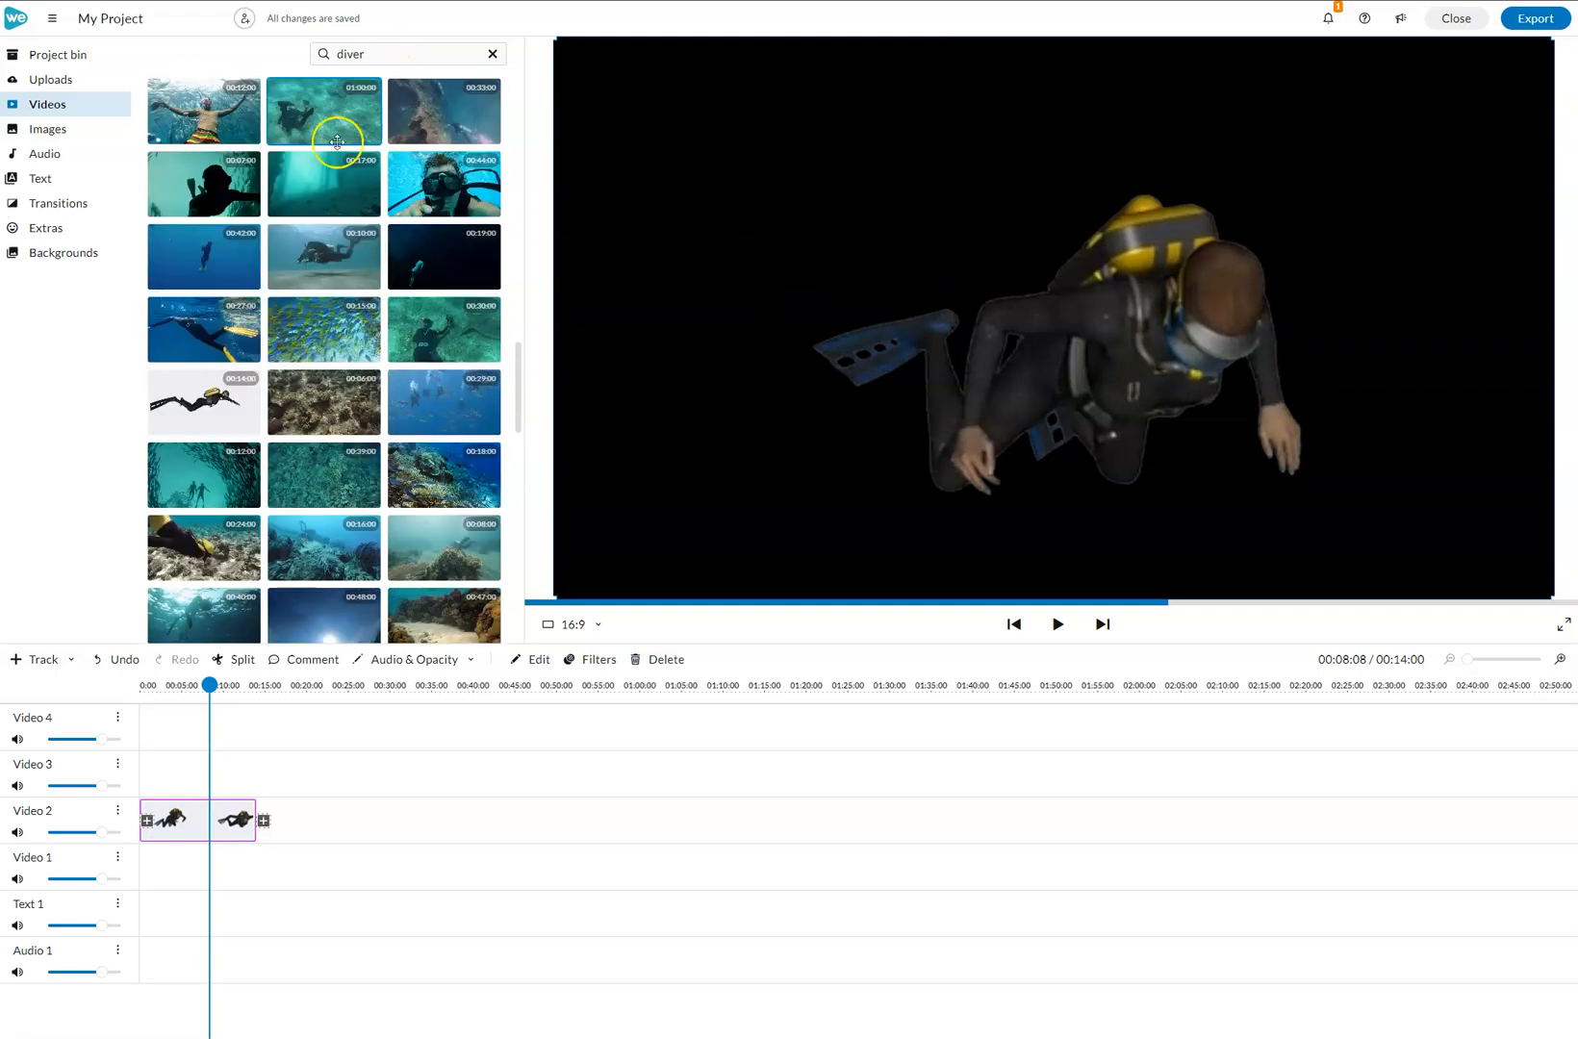
left_click(82, 112)
scroll(324, 113, "up", 4)
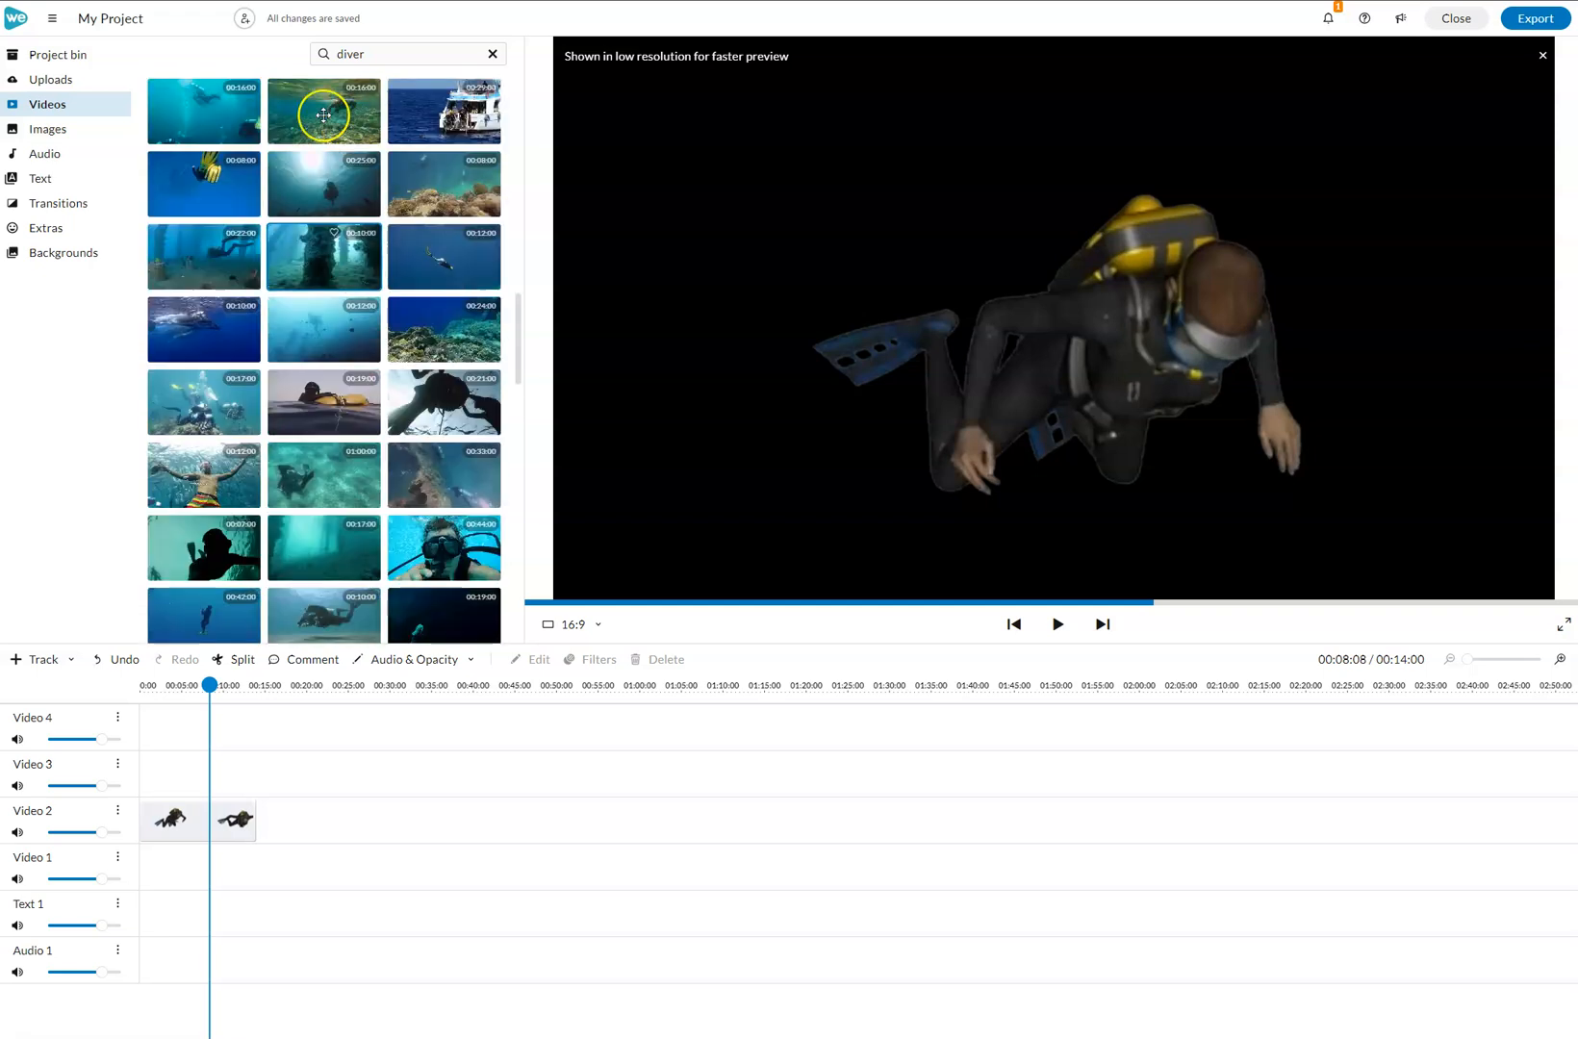
left_click(492, 55)
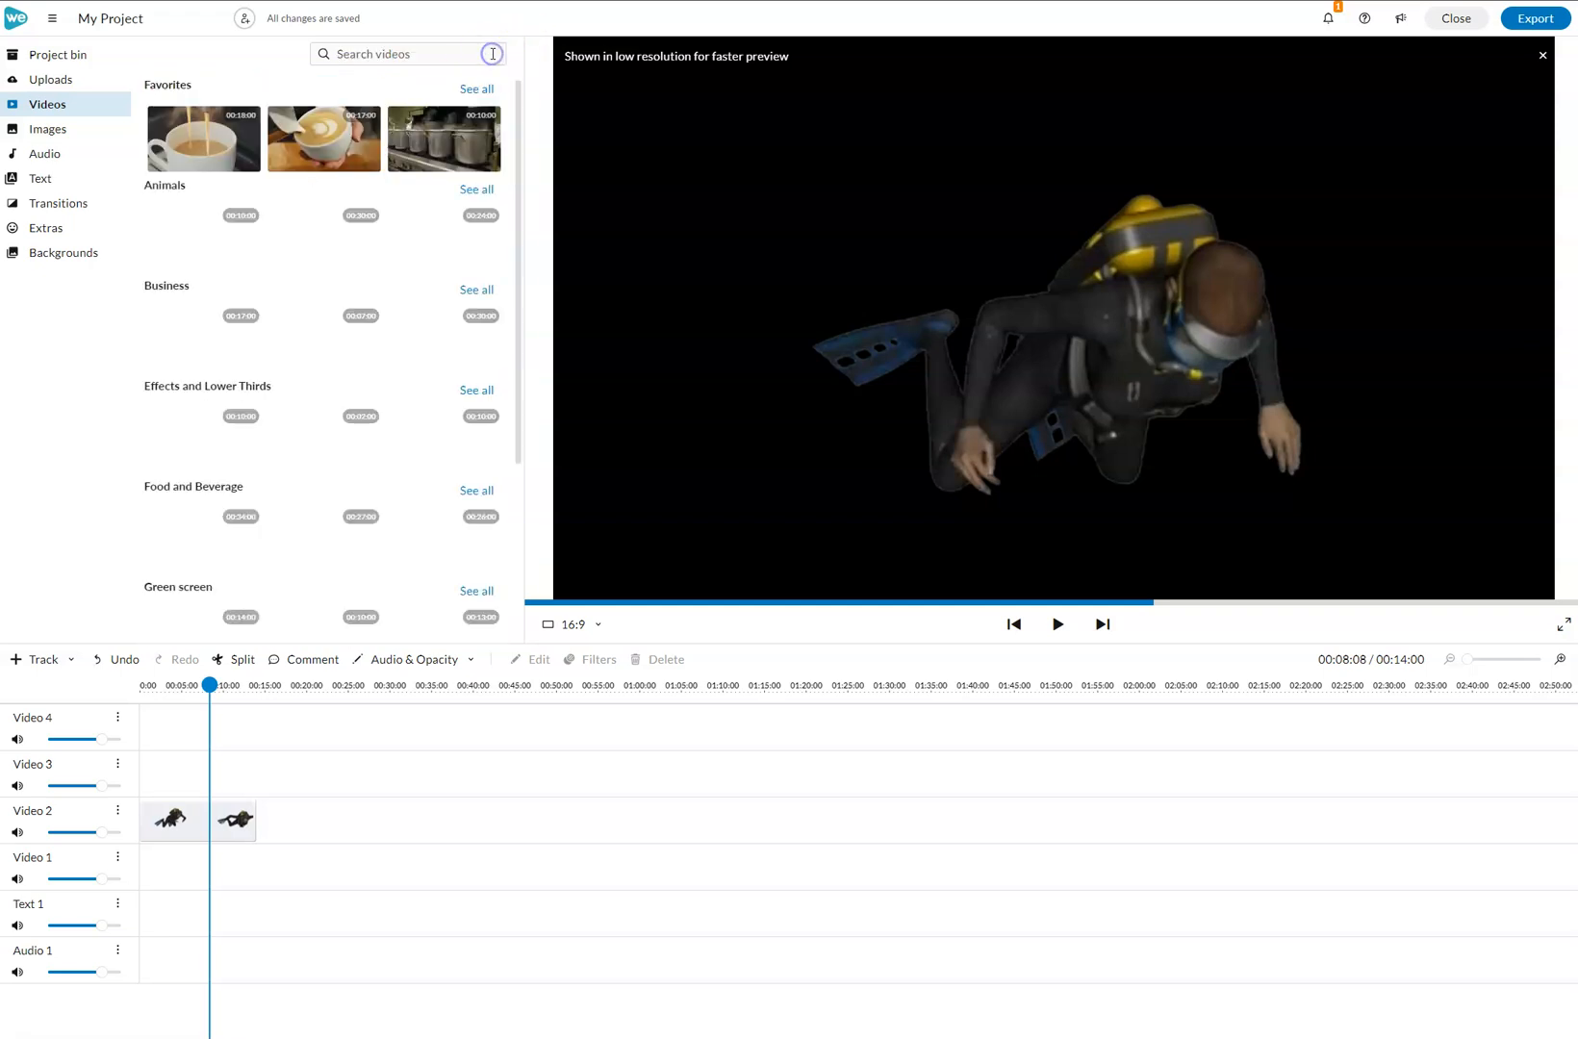
scroll(420, 424, "down", 2)
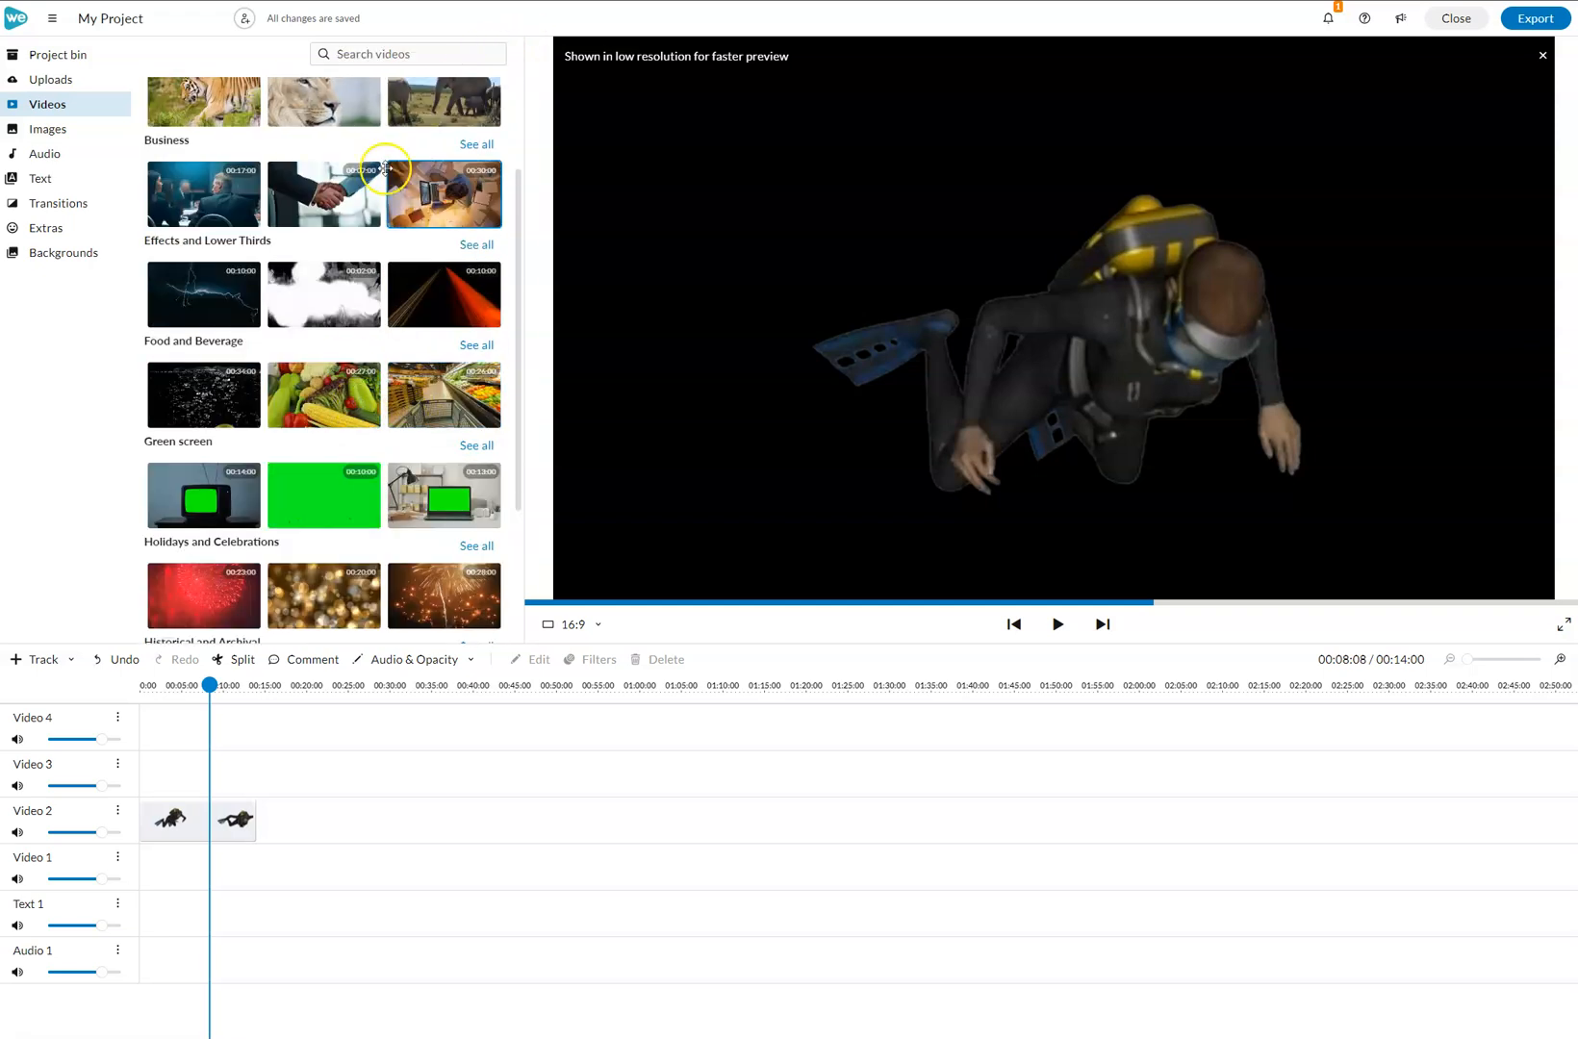
left_click(474, 447)
left_click(399, 55)
type("shark")
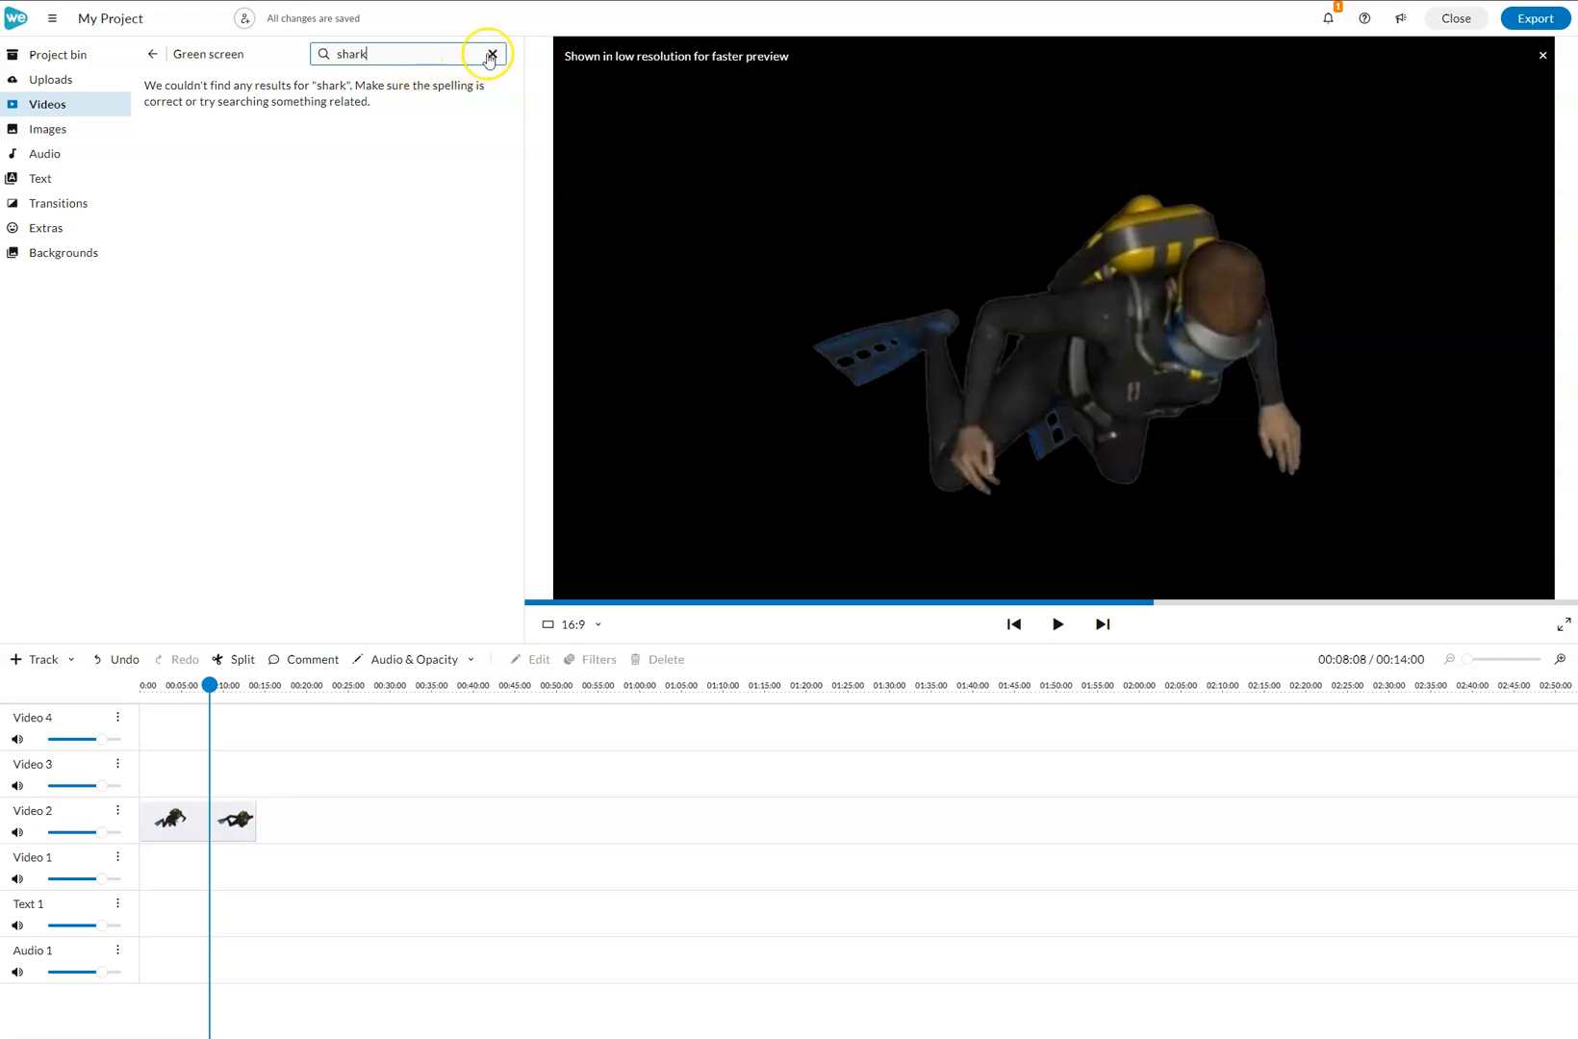
Go back to the full stock video library and search it for "shark".
left_click(151, 58)
left_click(366, 54)
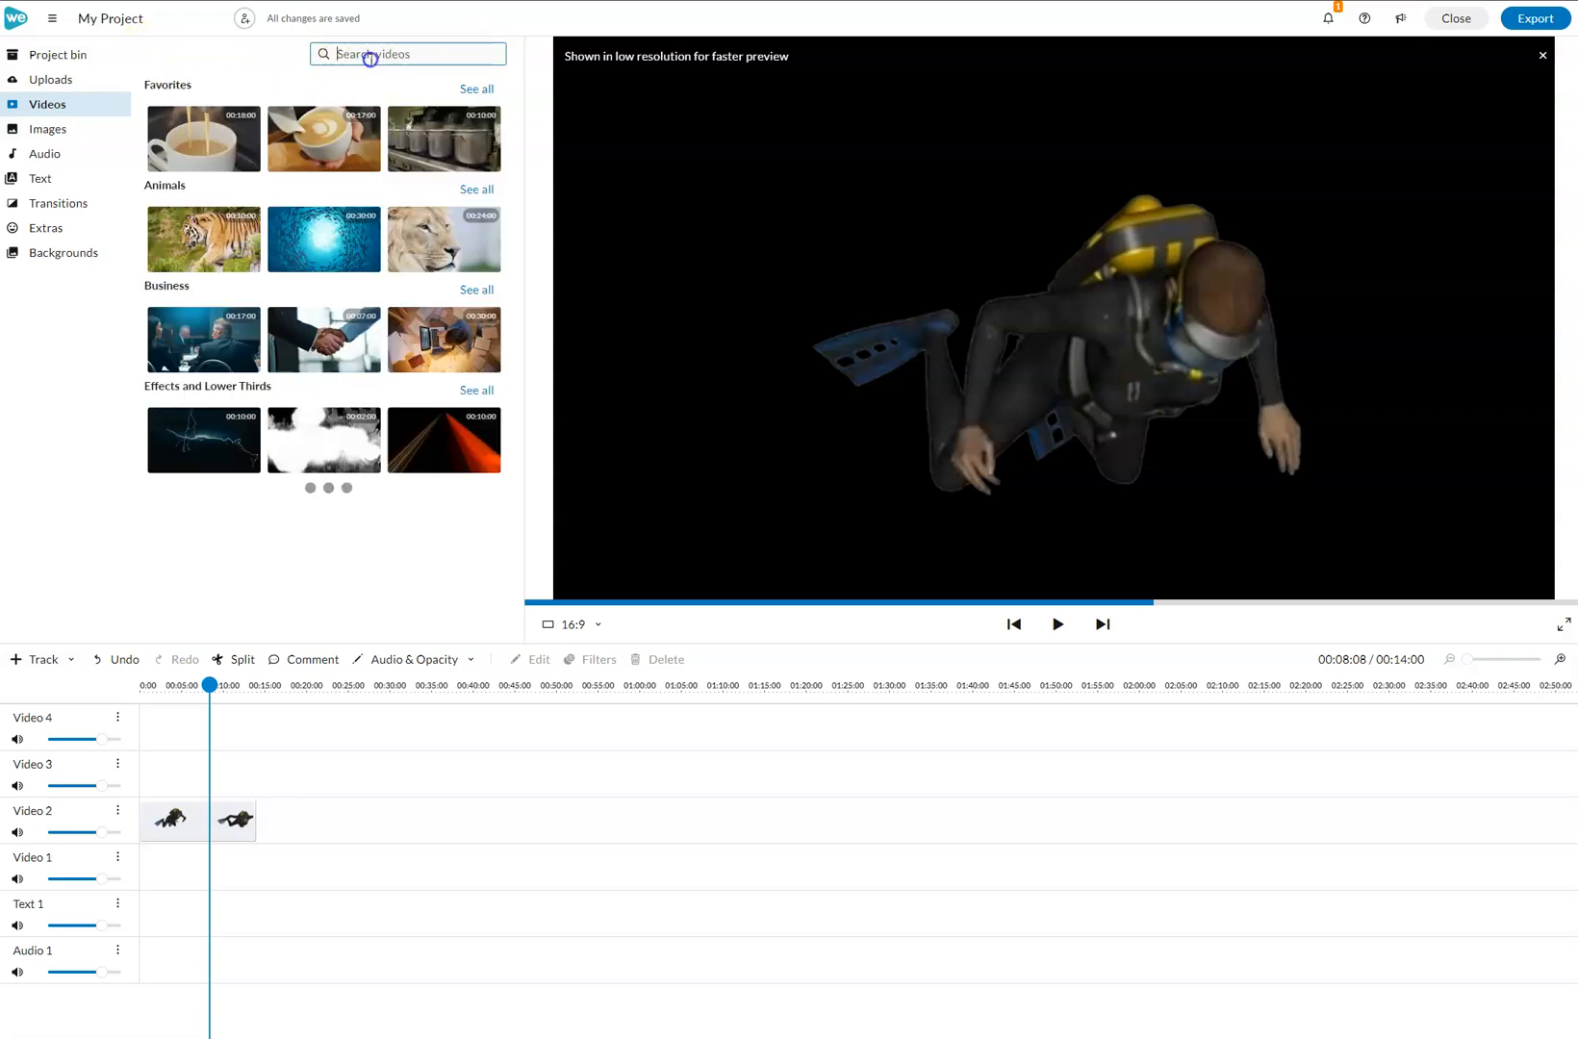
type("shar")
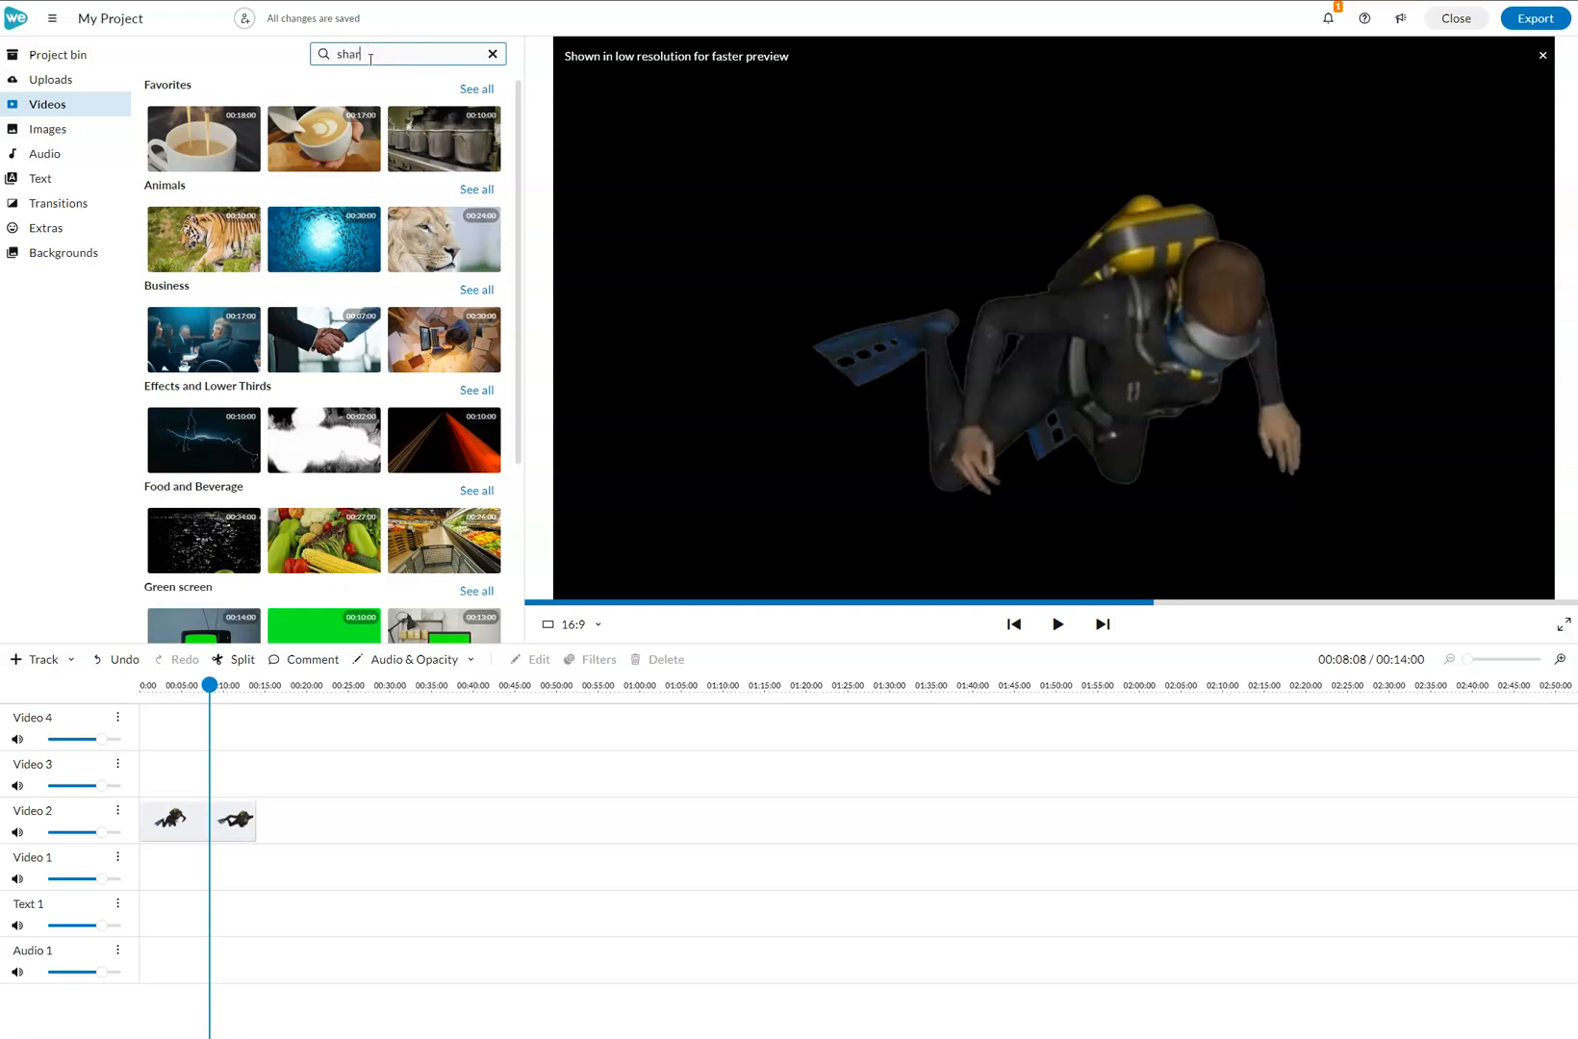
type("k")
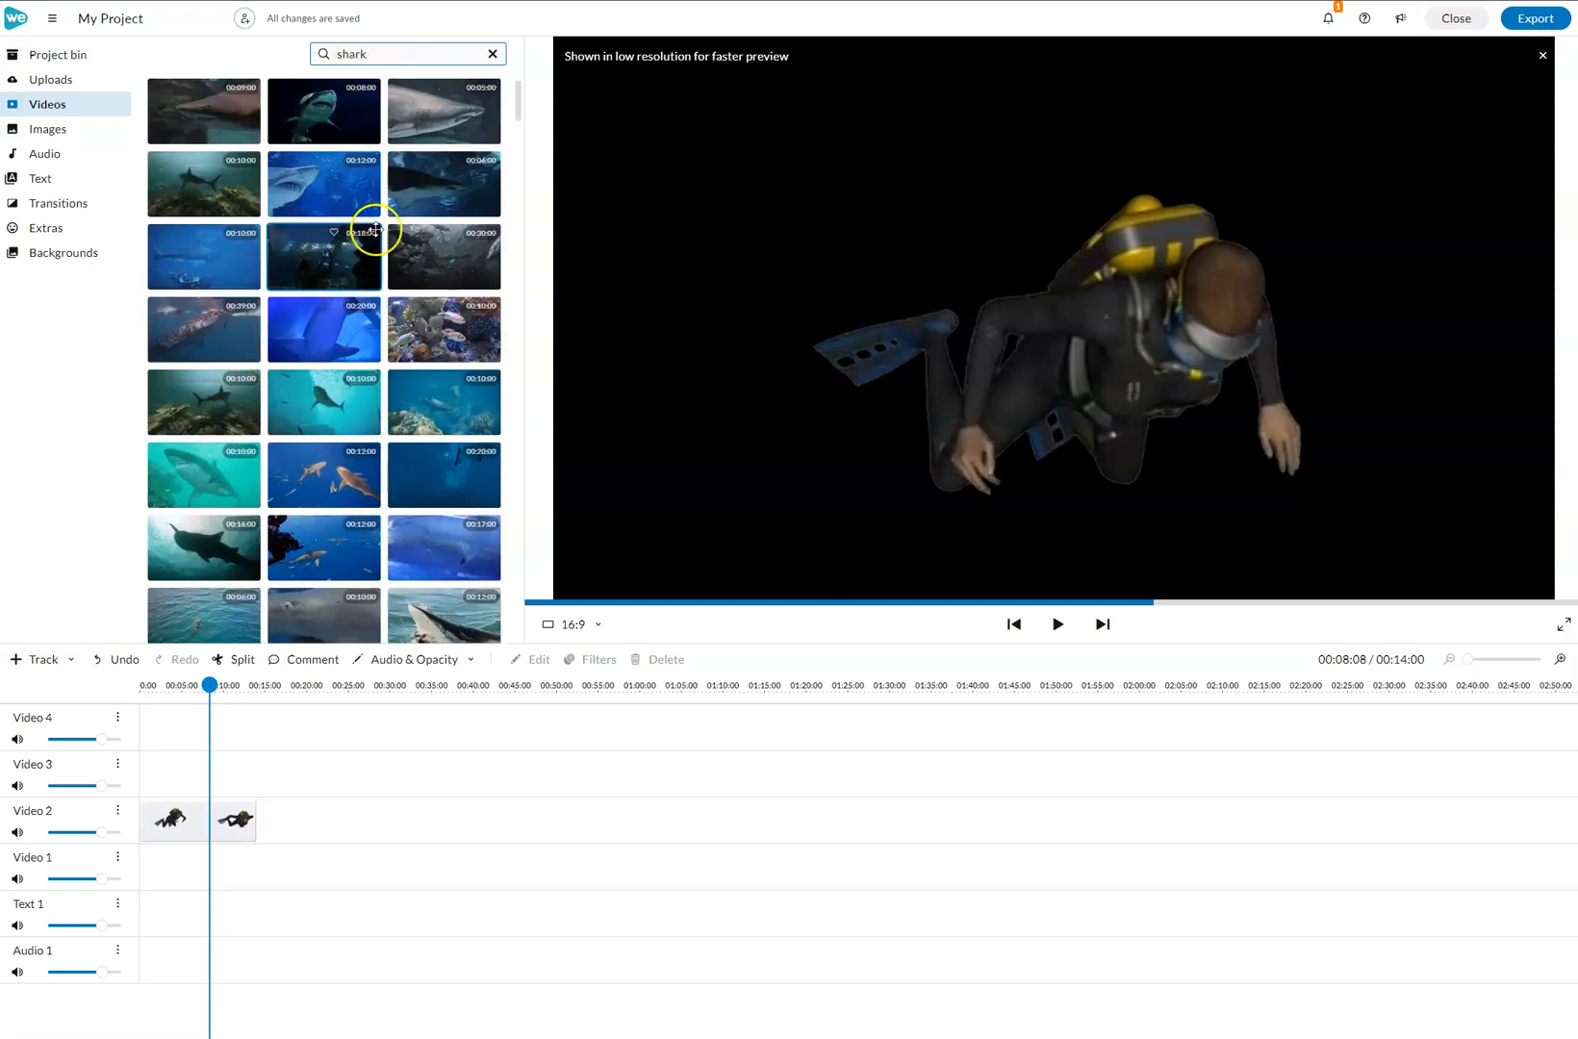
Browse the shark results and preview the 21-second green-screen clip of the front-facing shark.
scroll(385, 310, "down", 5)
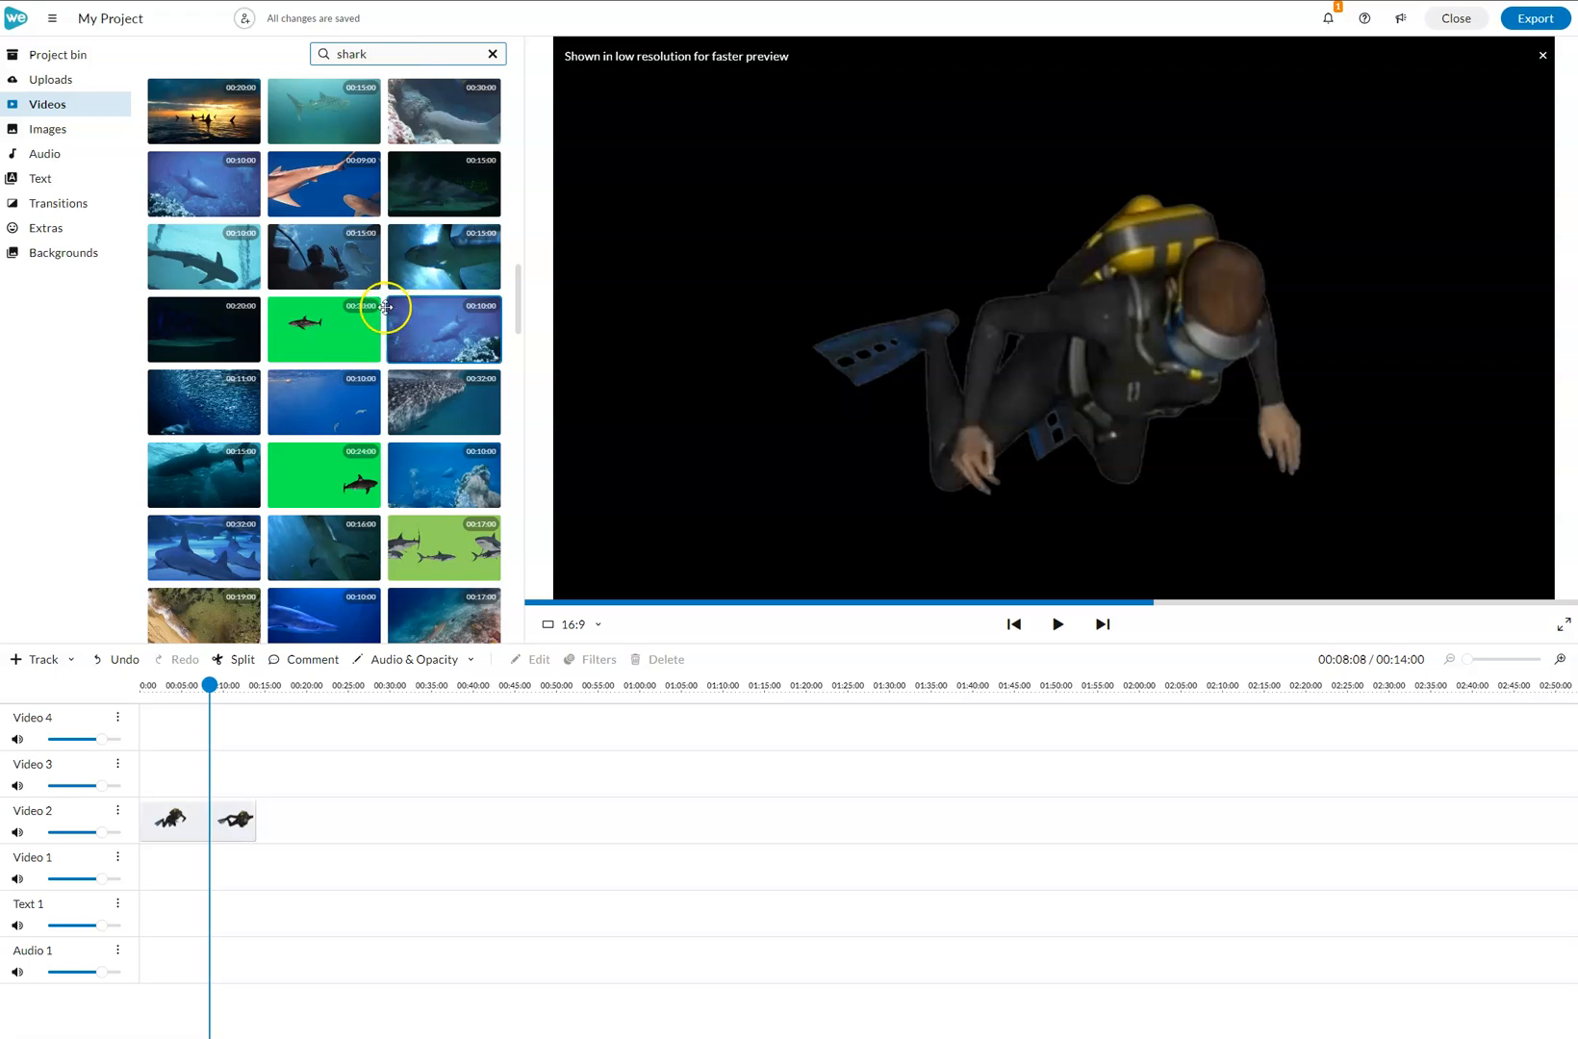
scroll(326, 343, "down", 3)
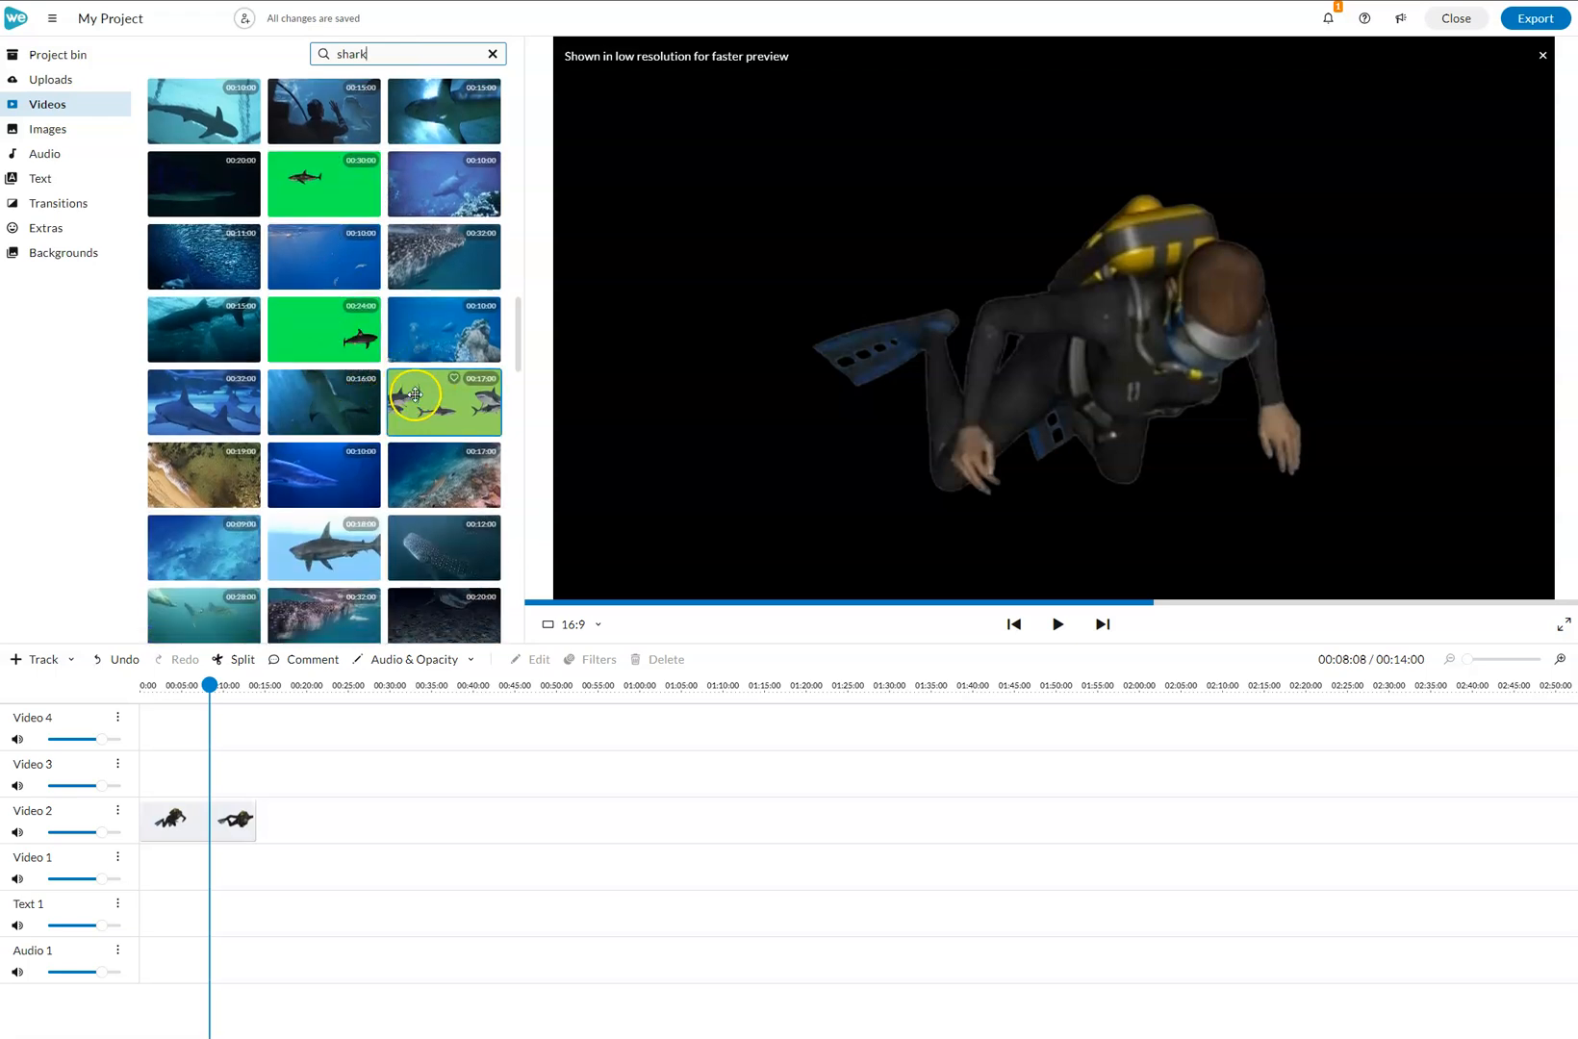
scroll(339, 280, "down", 10)
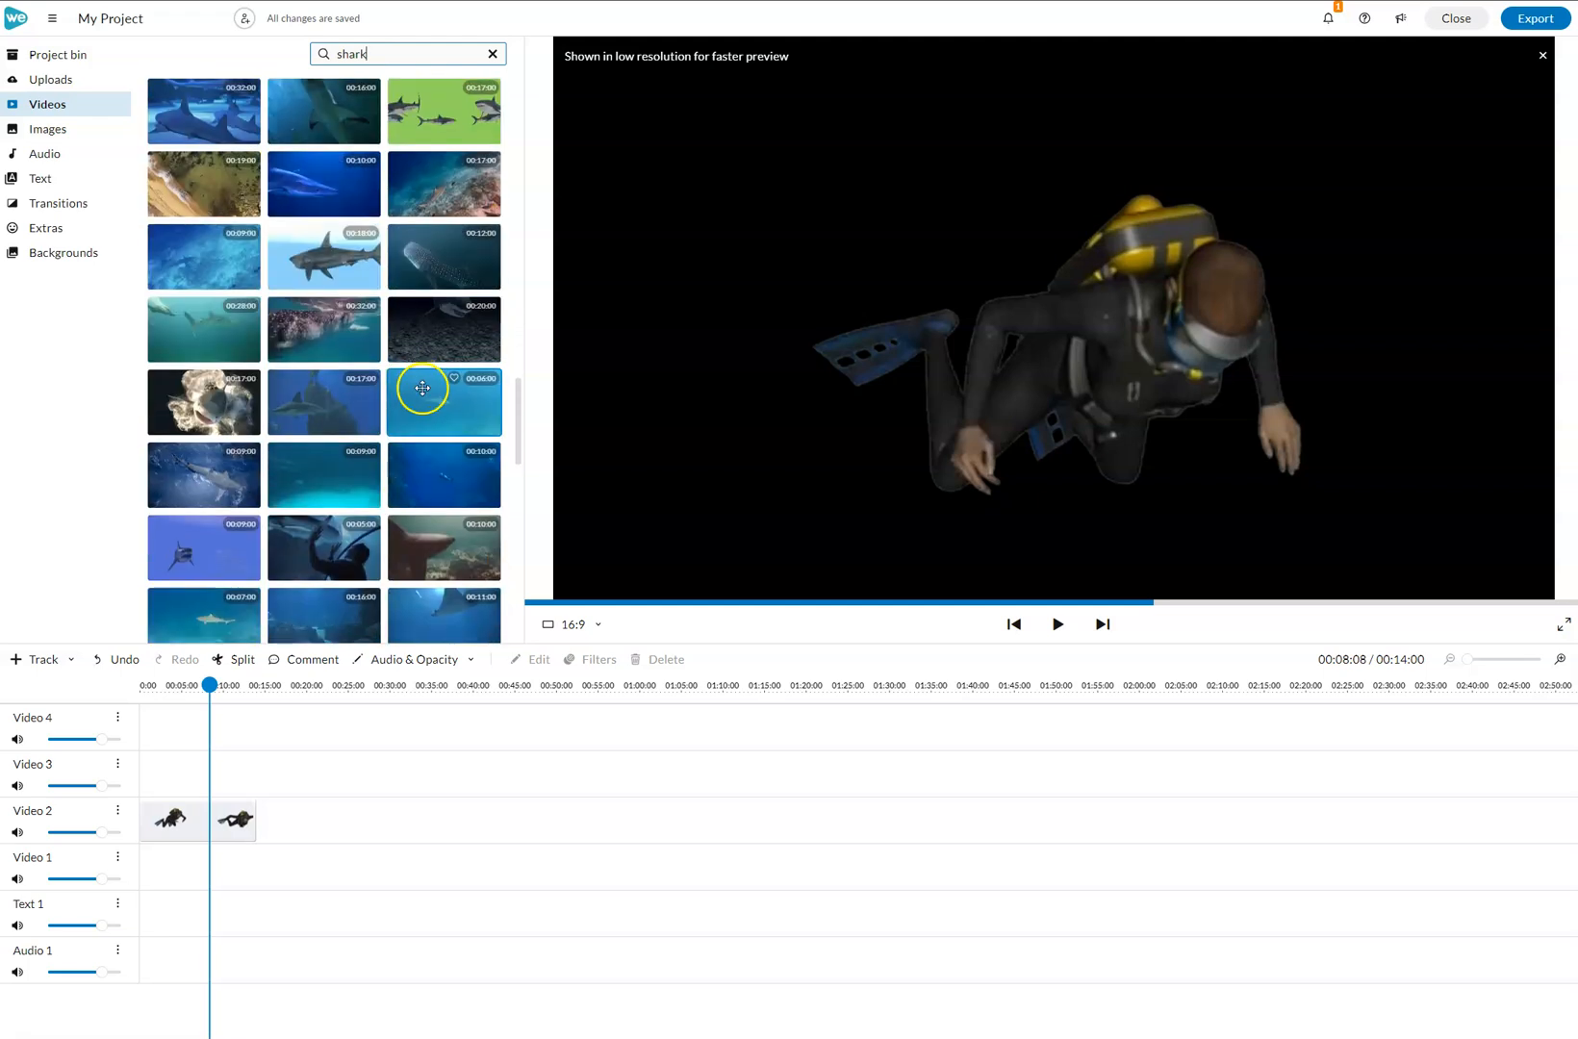
scroll(414, 379, "up", 20)
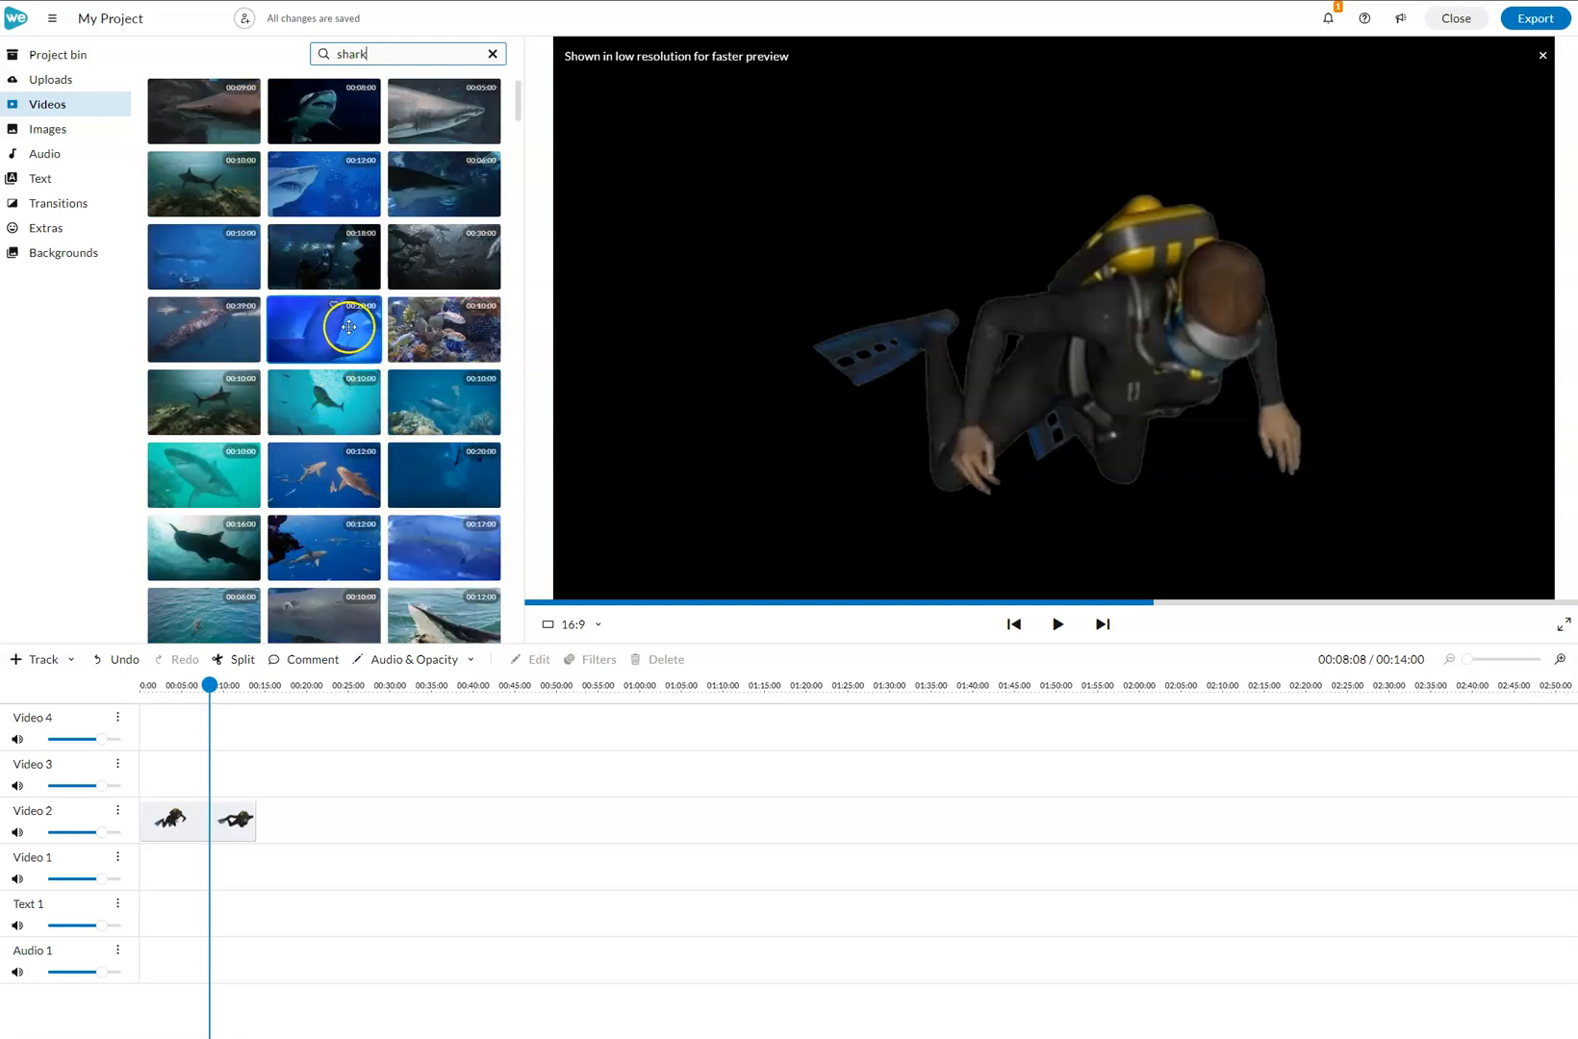
scroll(351, 332, "down", 5)
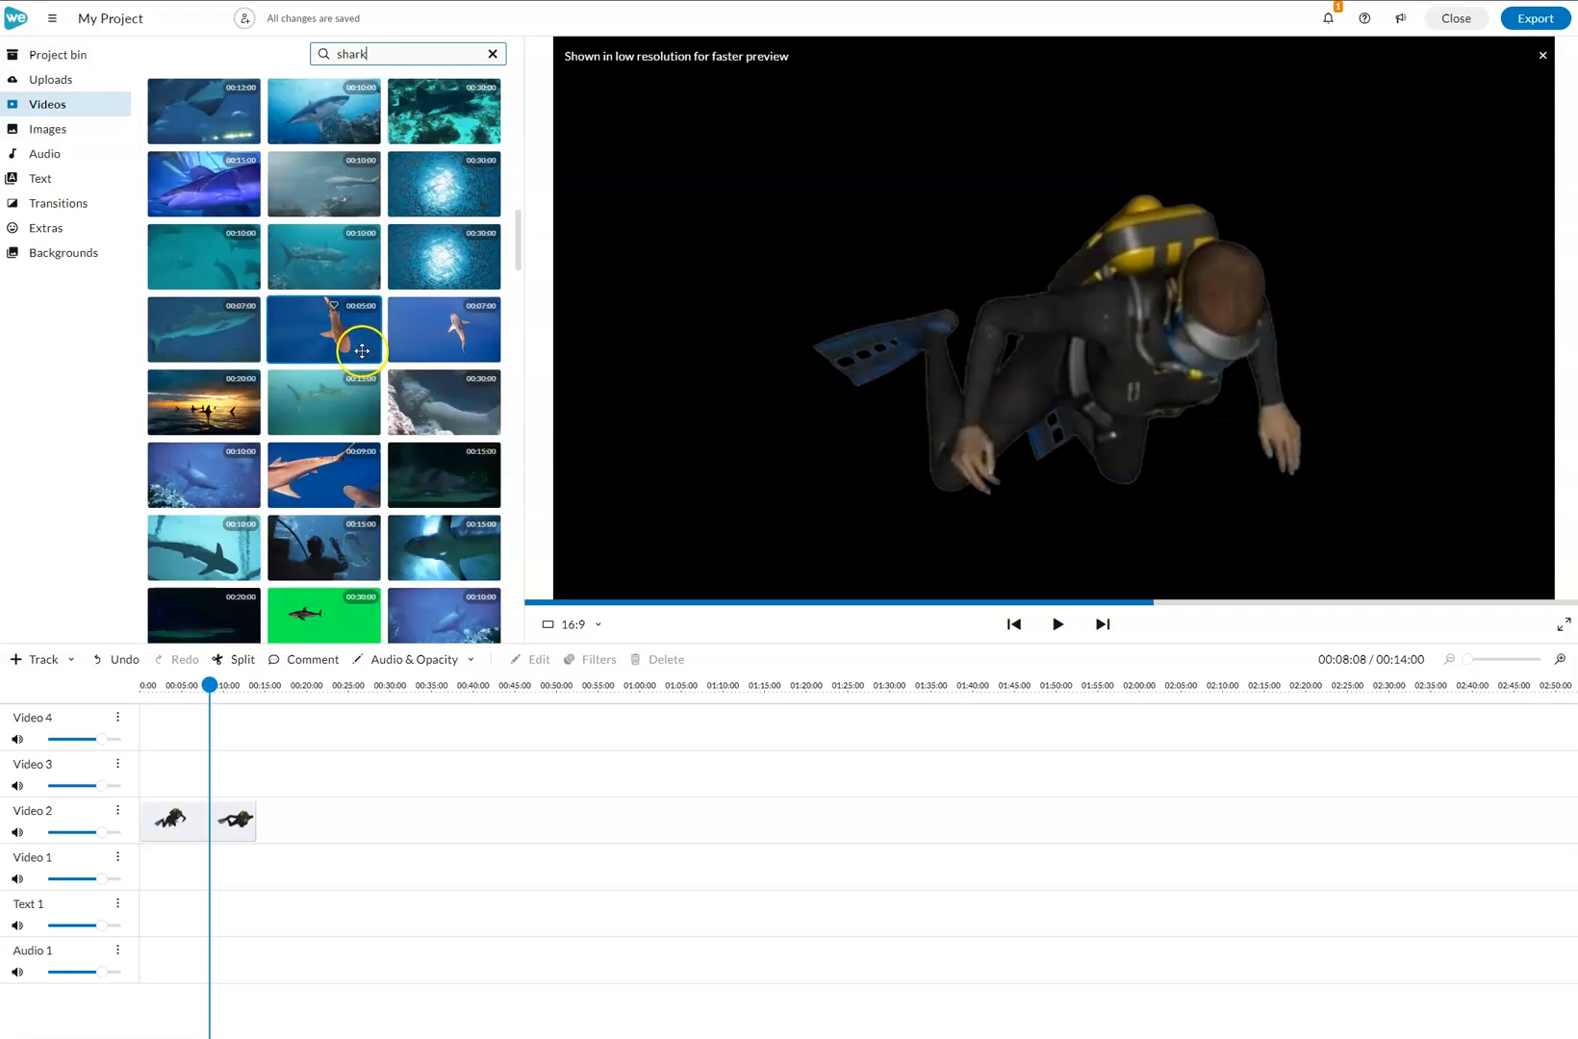
scroll(362, 350, "down", 4)
scroll(368, 386, "down", 8)
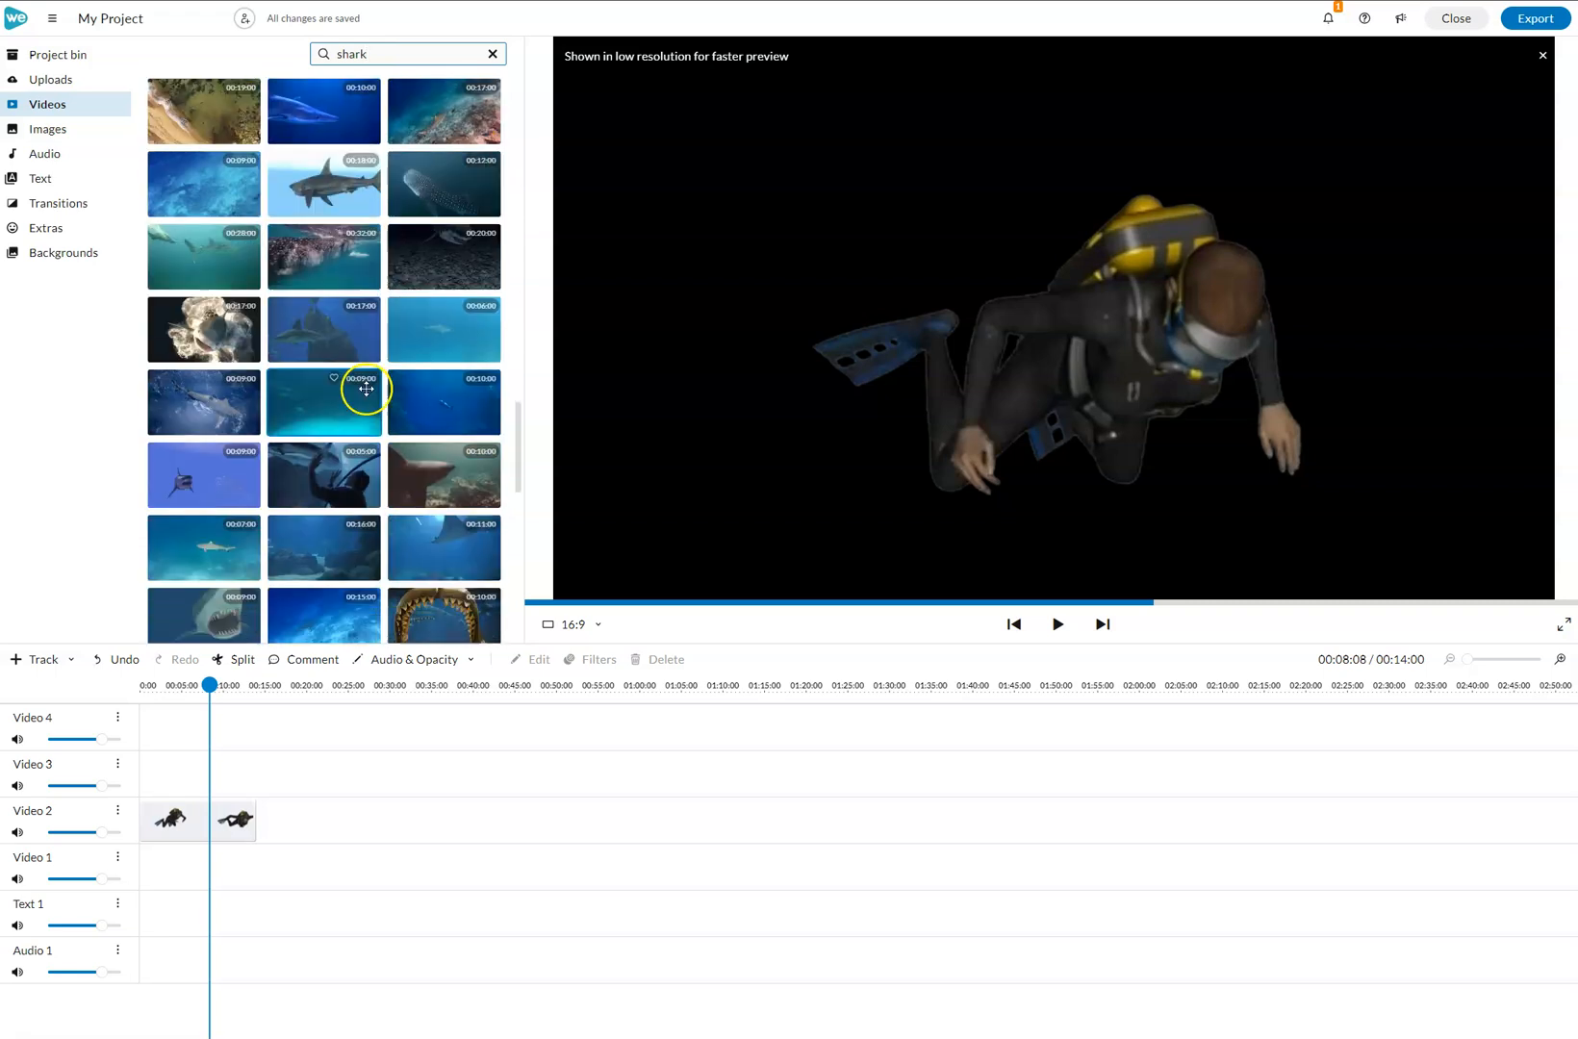
left_click(340, 326)
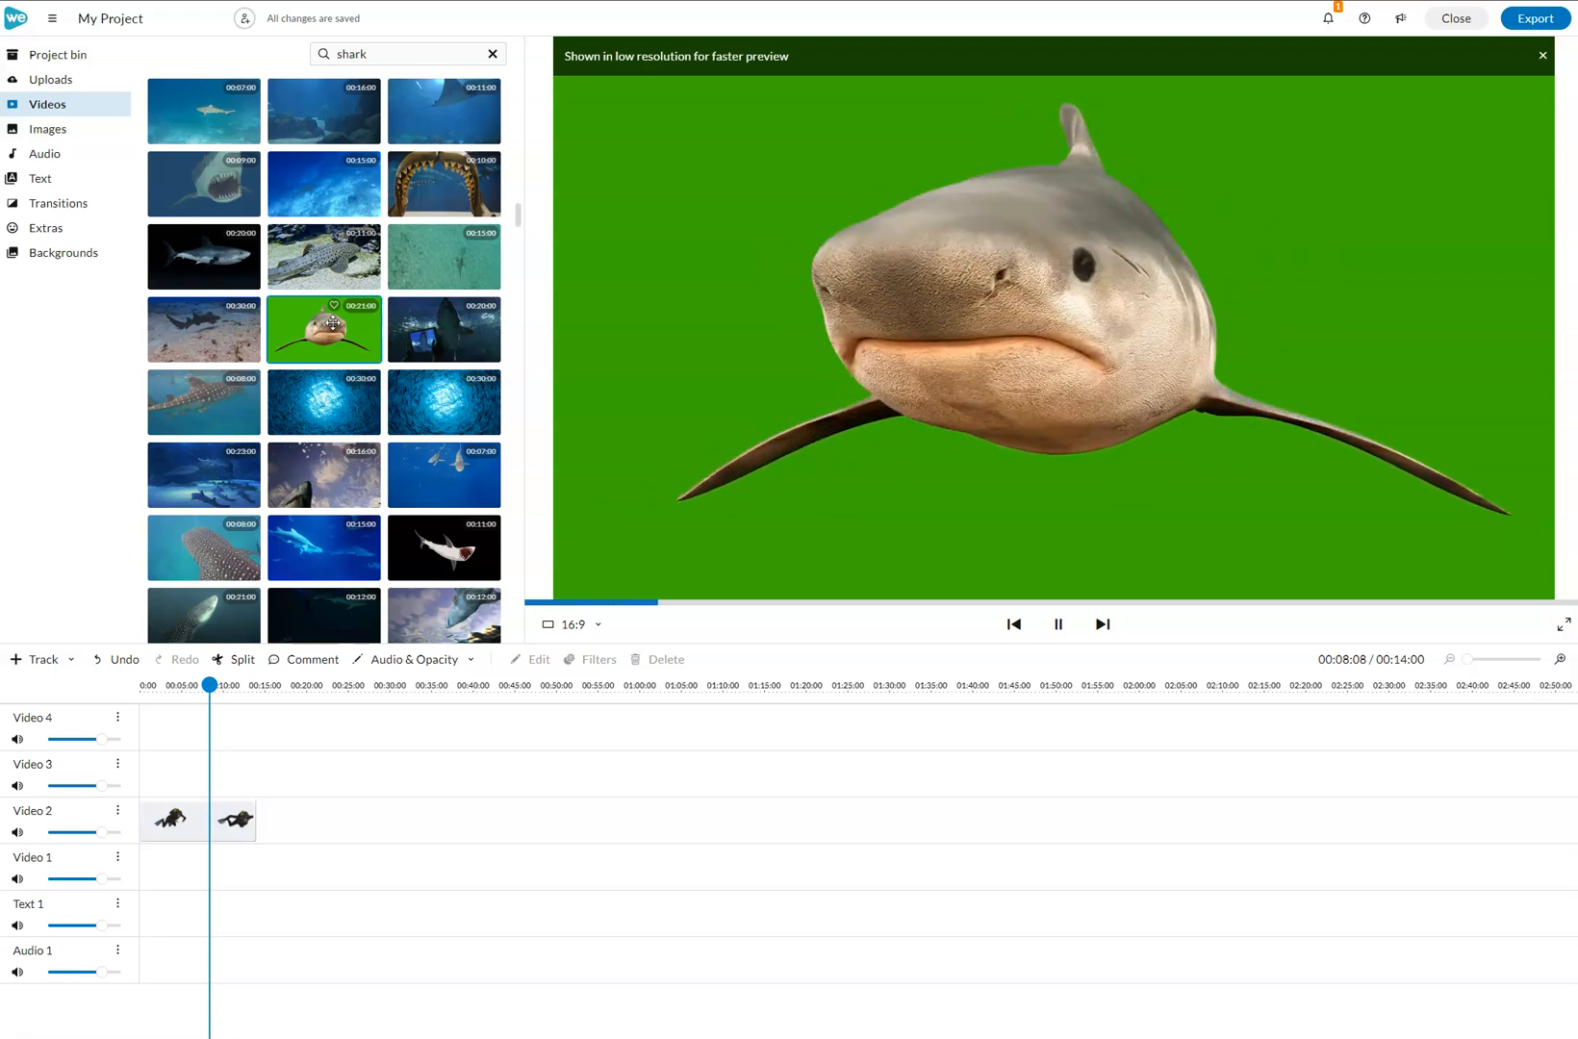
Look further through the shark results and preview the 21-second green-screen clip of the spotted shark seen from the side.
scroll(331, 319, "down", 5)
scroll(335, 312, "down", 5)
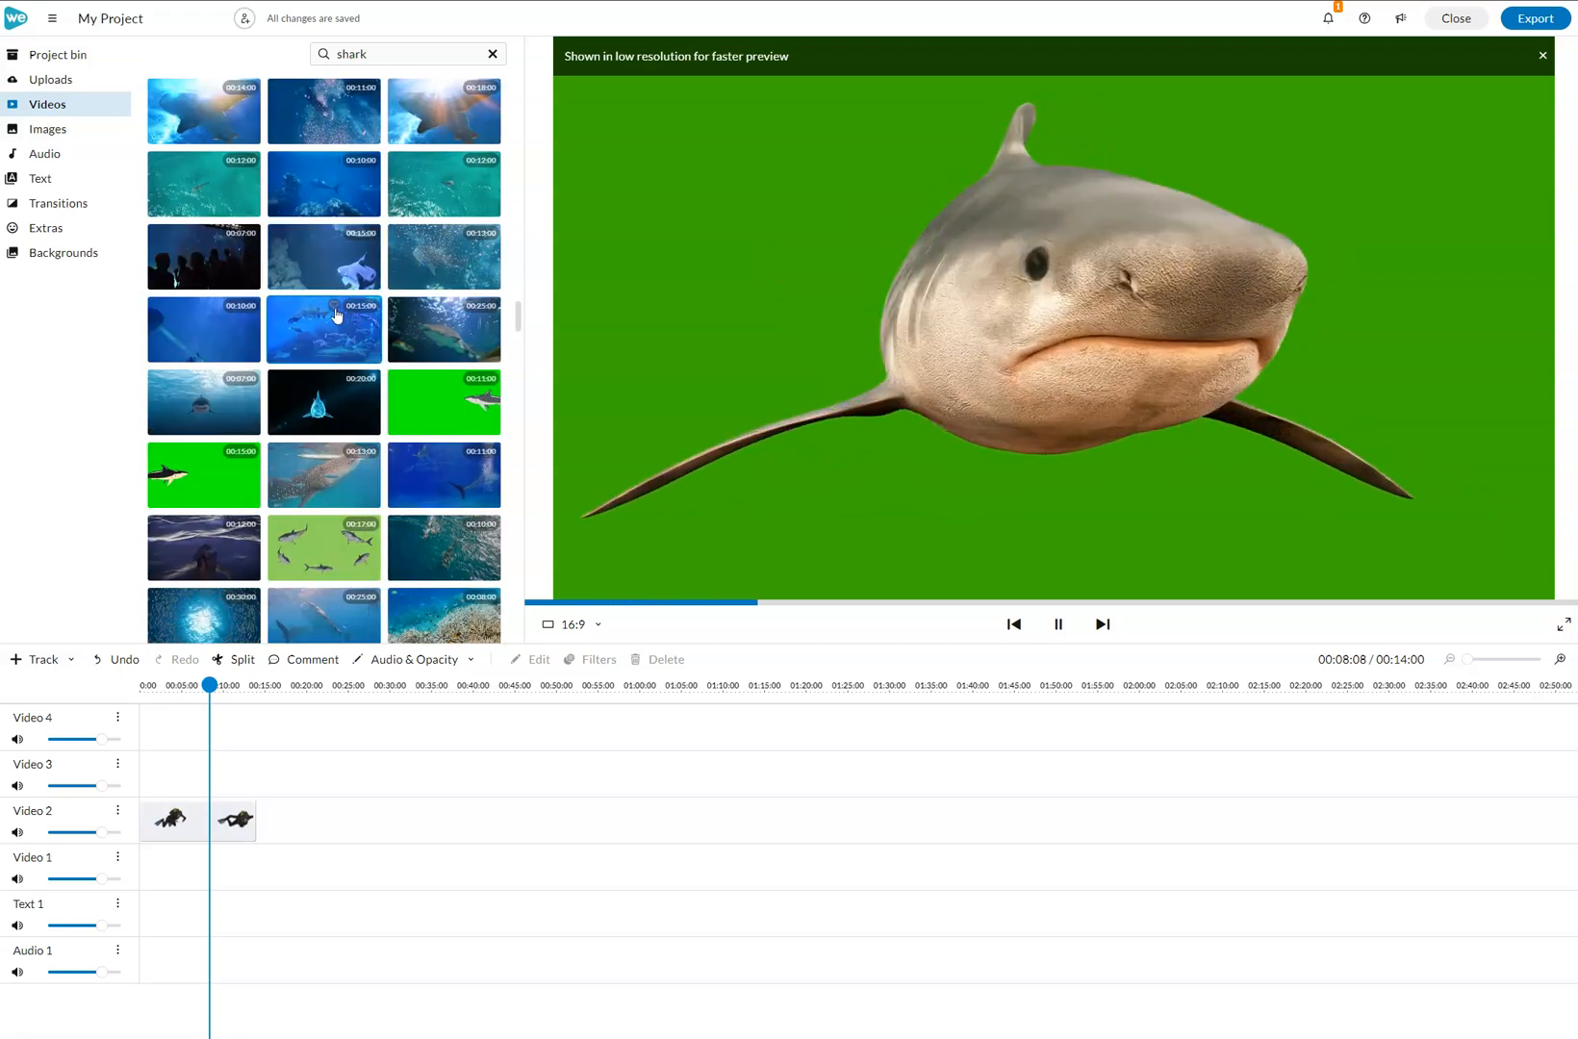
scroll(335, 306, "down", 10)
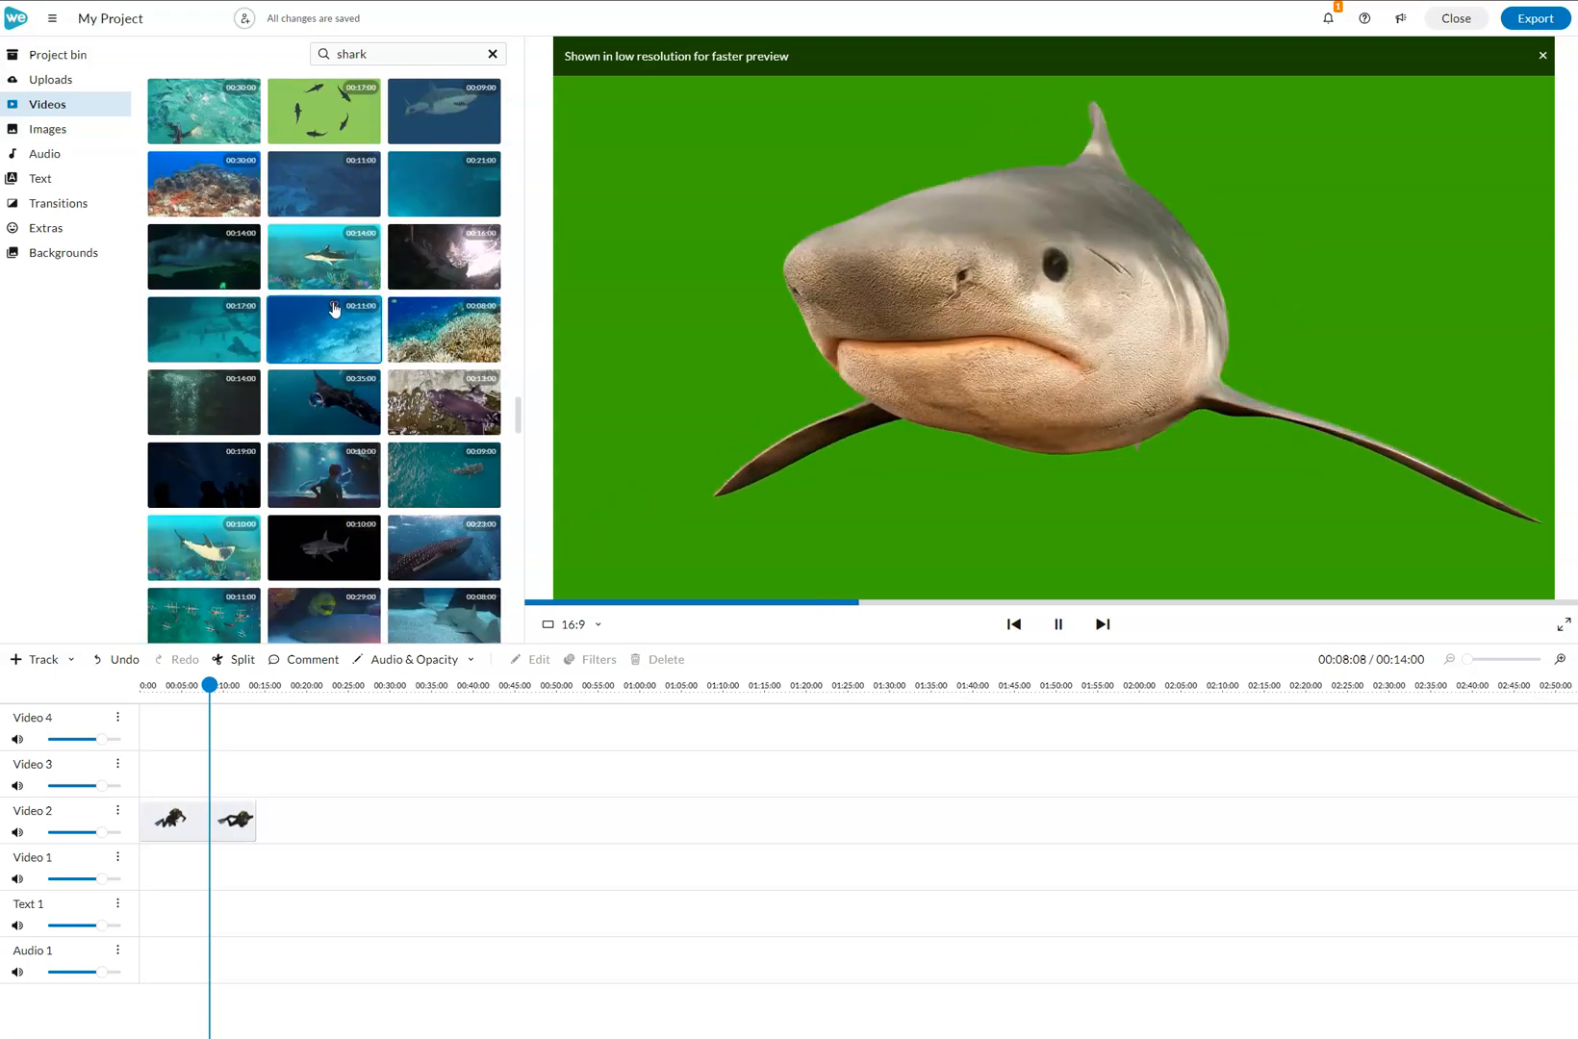
scroll(337, 304, "down", 5)
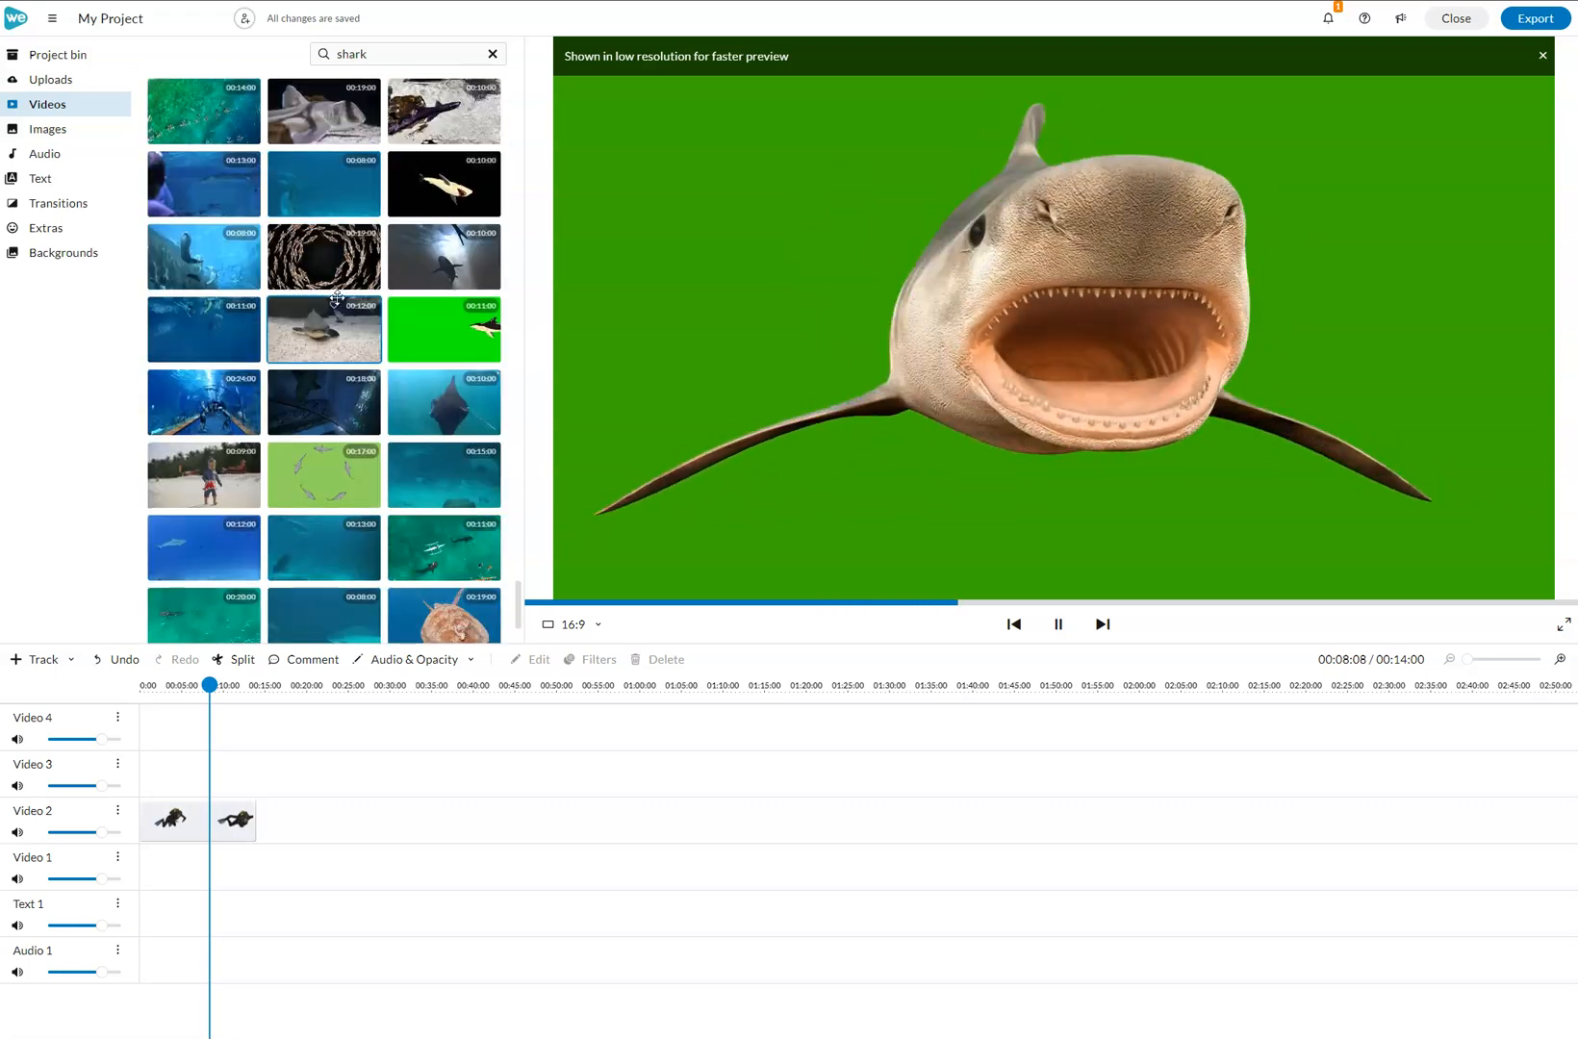
scroll(337, 304, "down", 10)
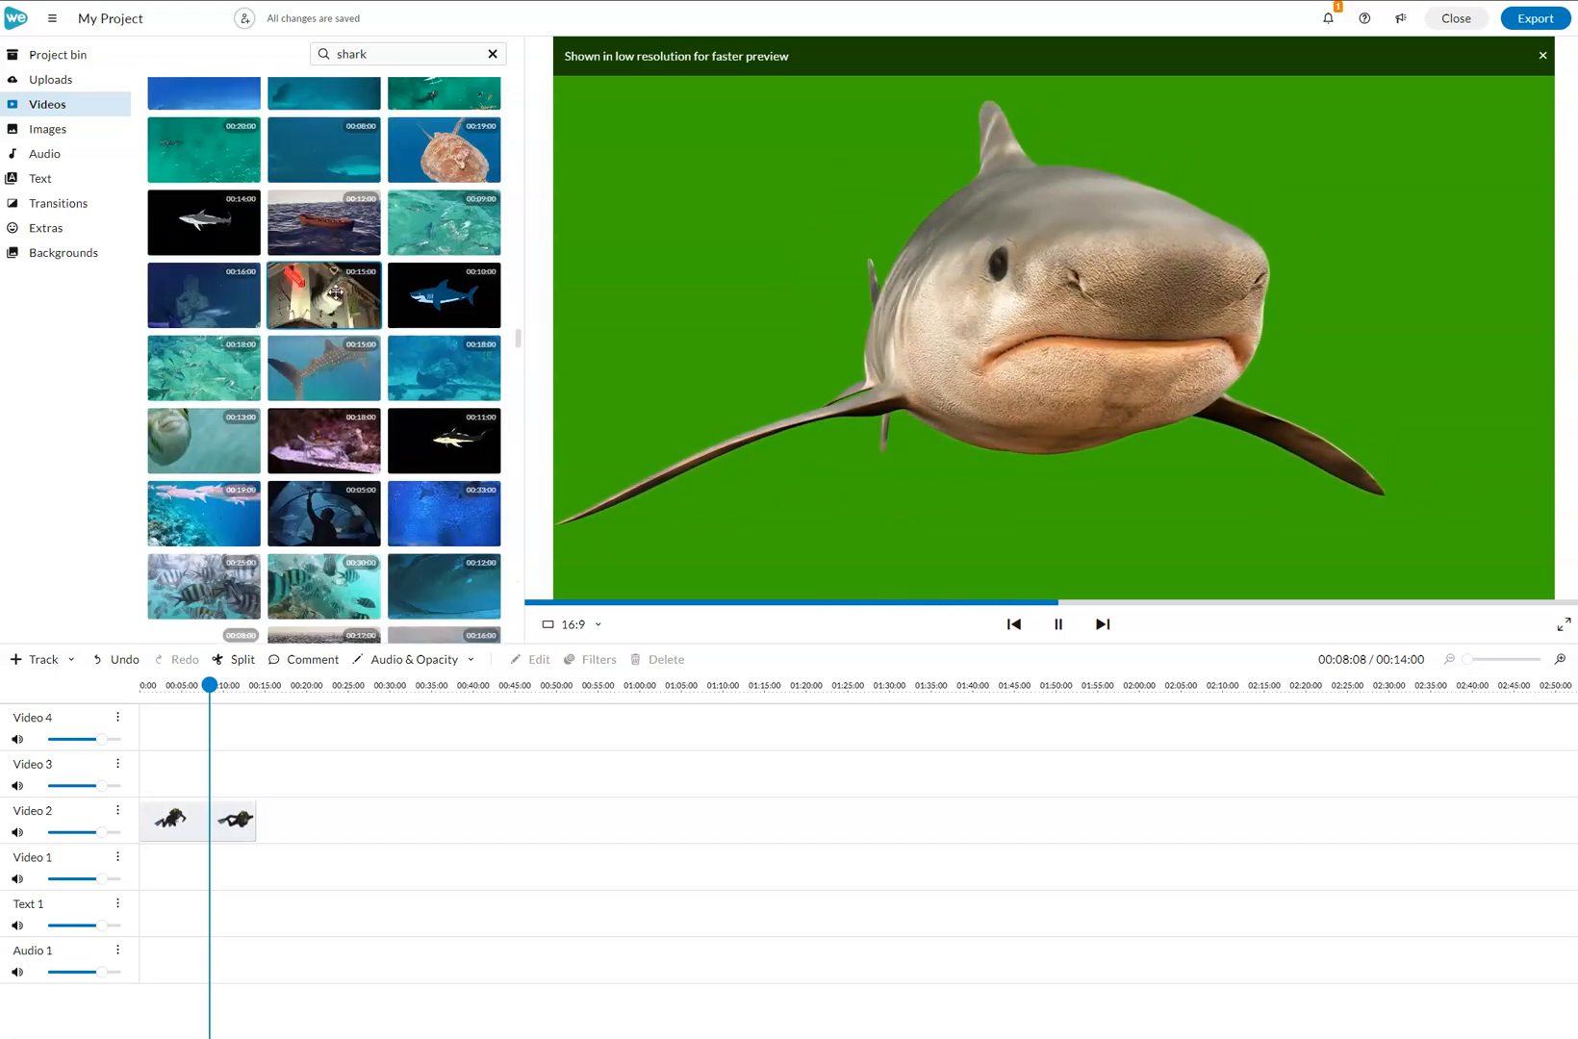
scroll(335, 291, "down", 10)
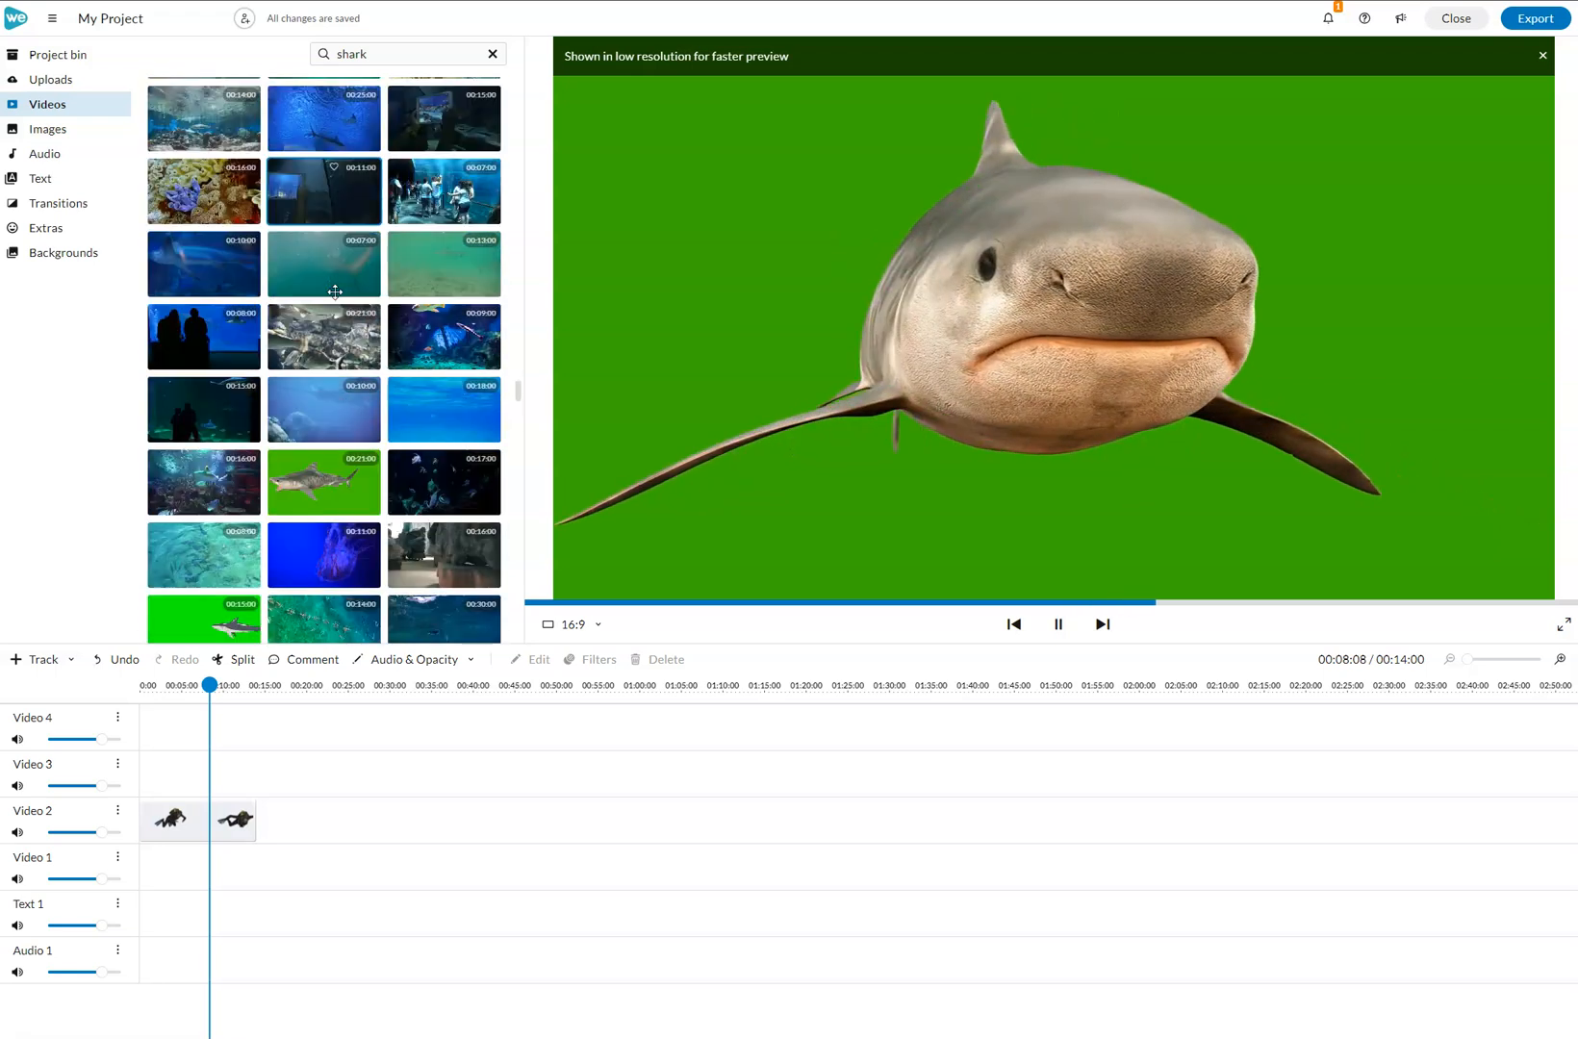
left_click(333, 237)
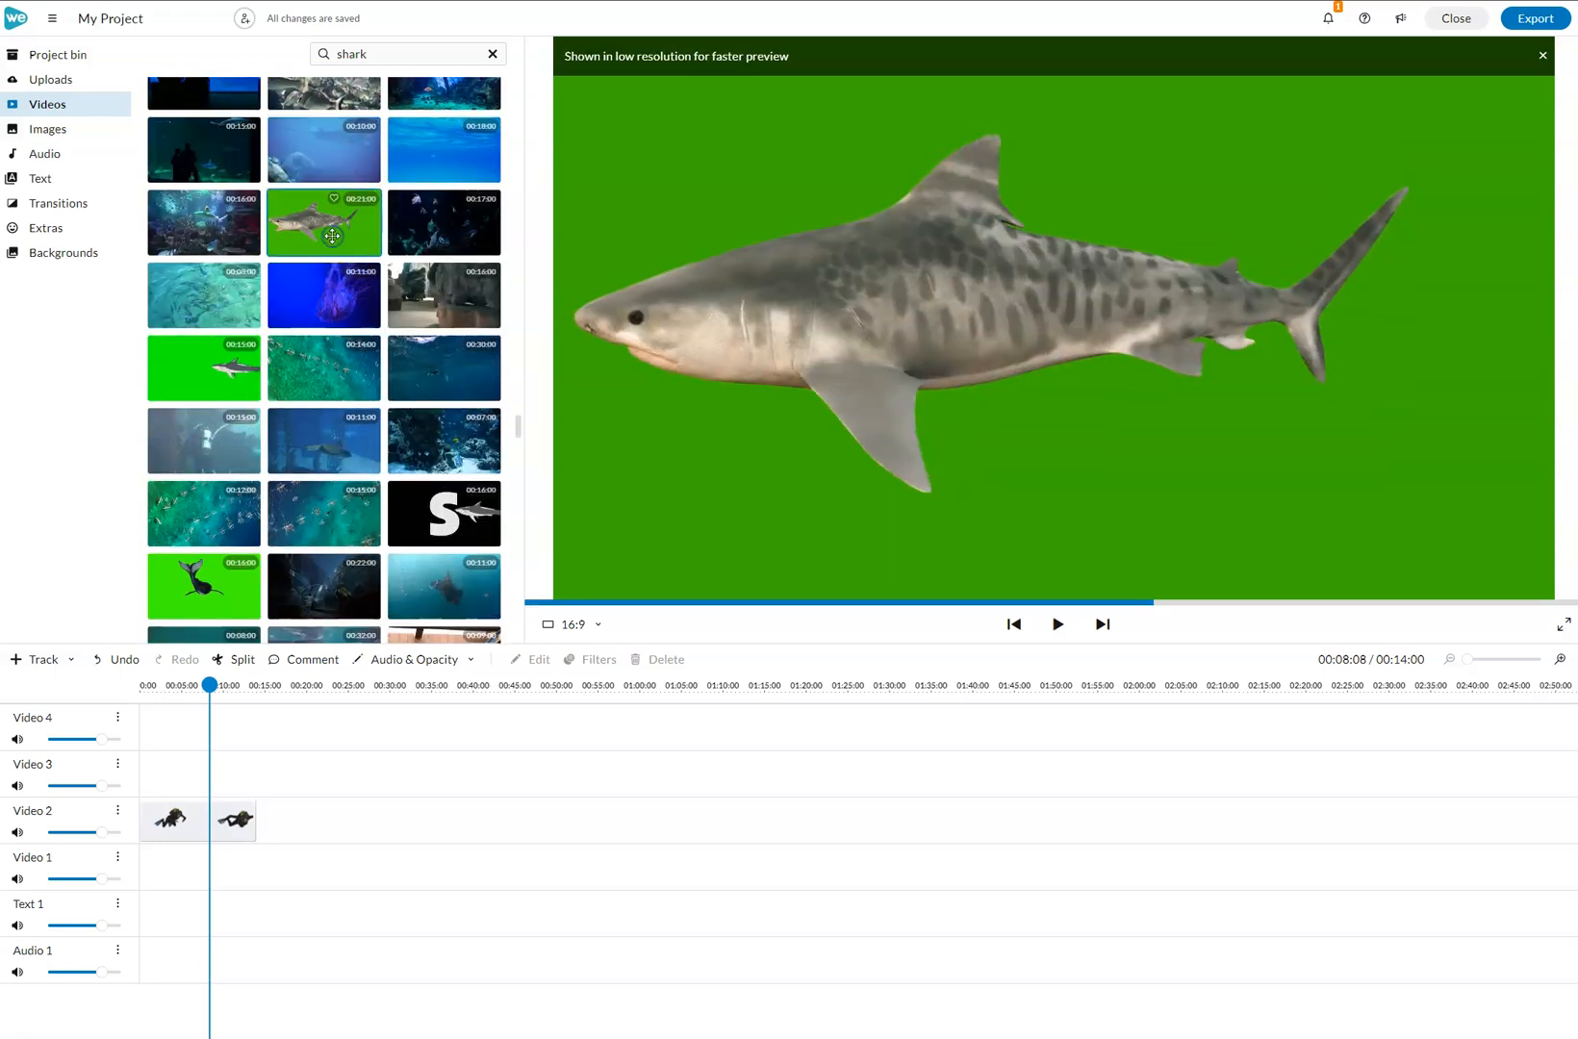
Preview the 16-second green-screen clip of the small dark shark and the green-screen clip of the large black-and-white shark.
scroll(293, 367, "down", 10)
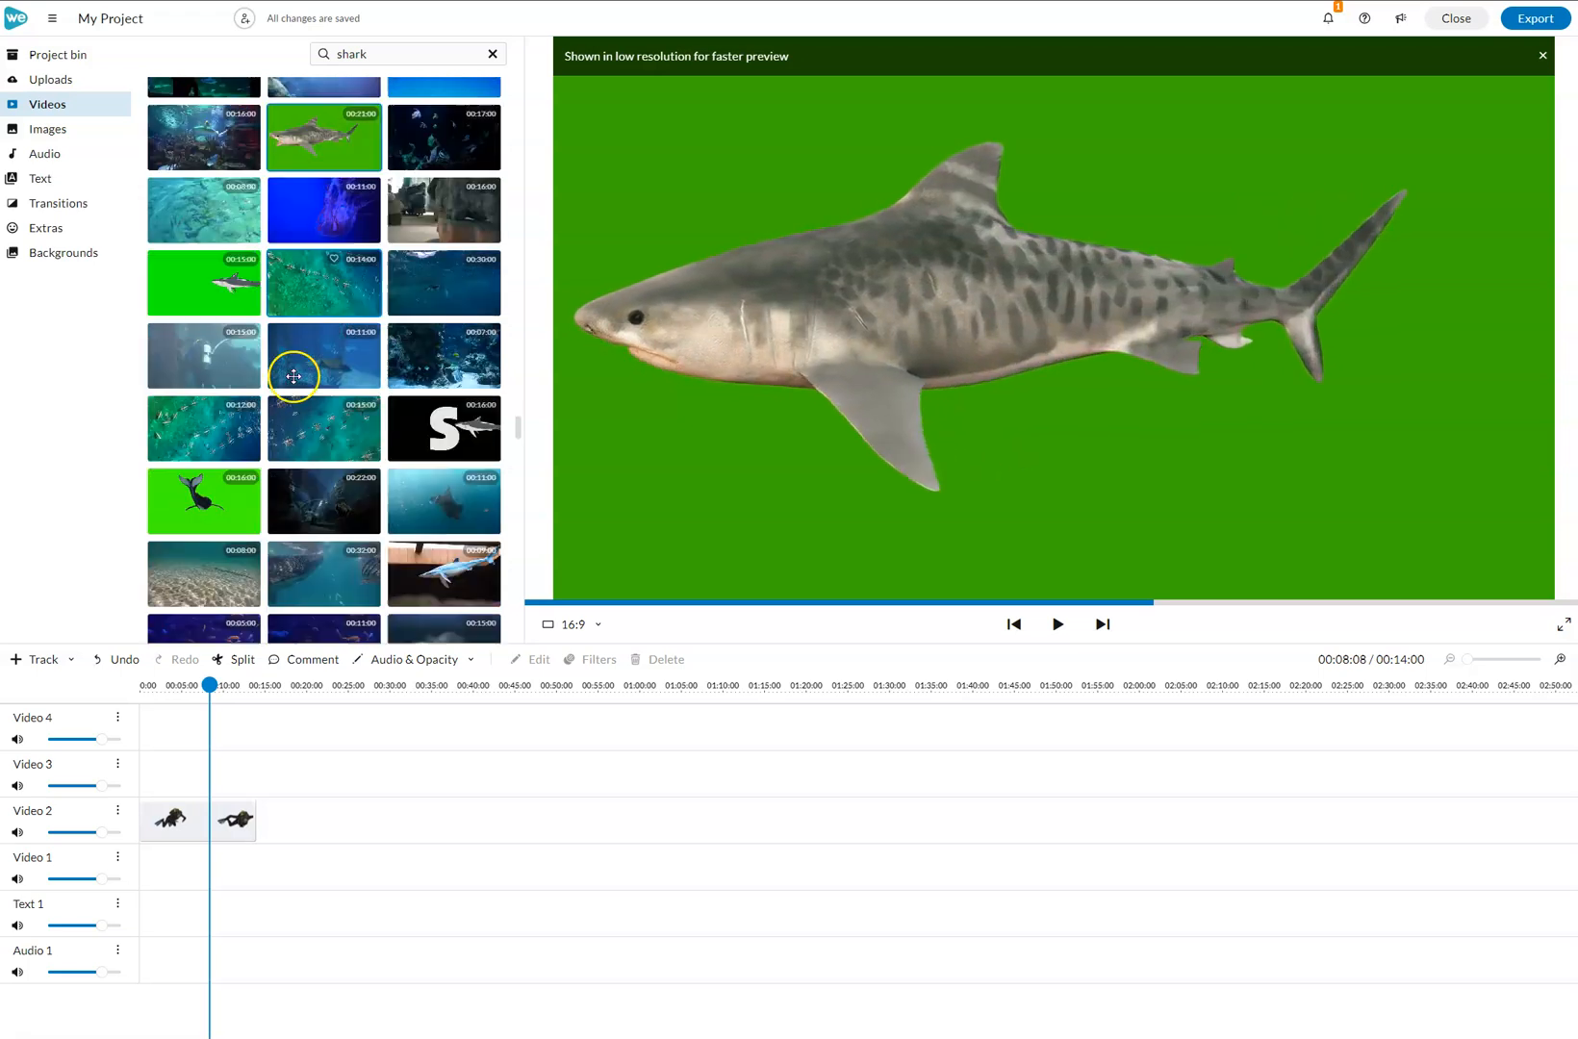
scroll(289, 363, "down", 10)
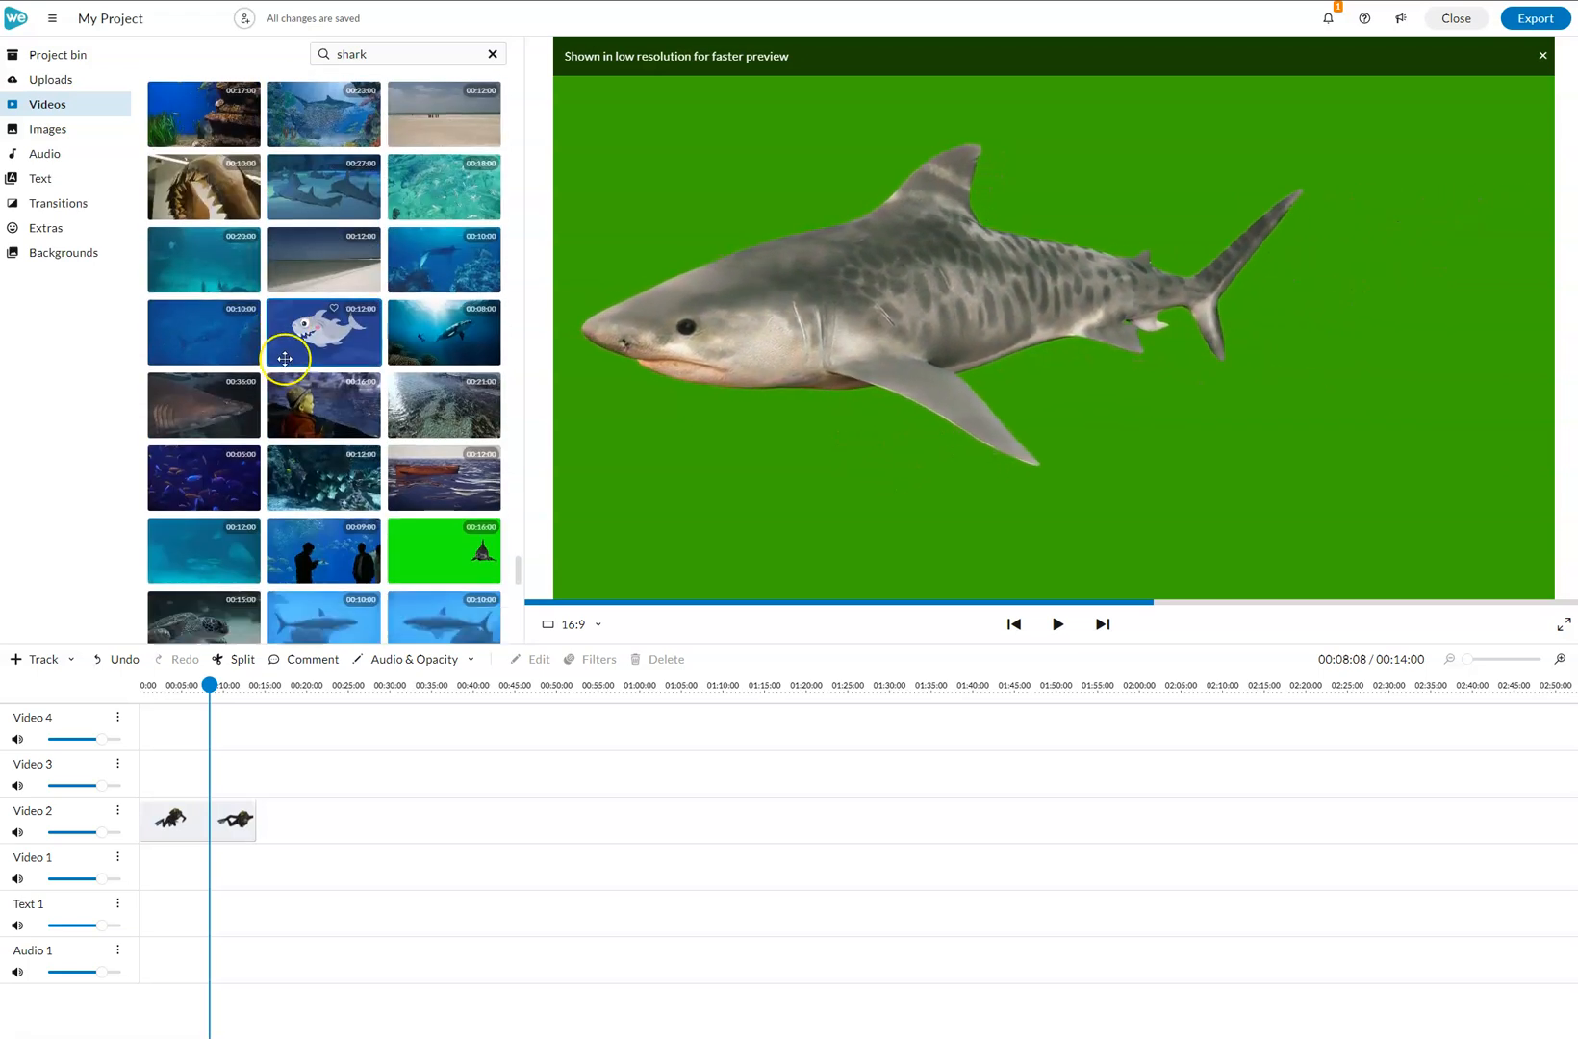
left_click(437, 308)
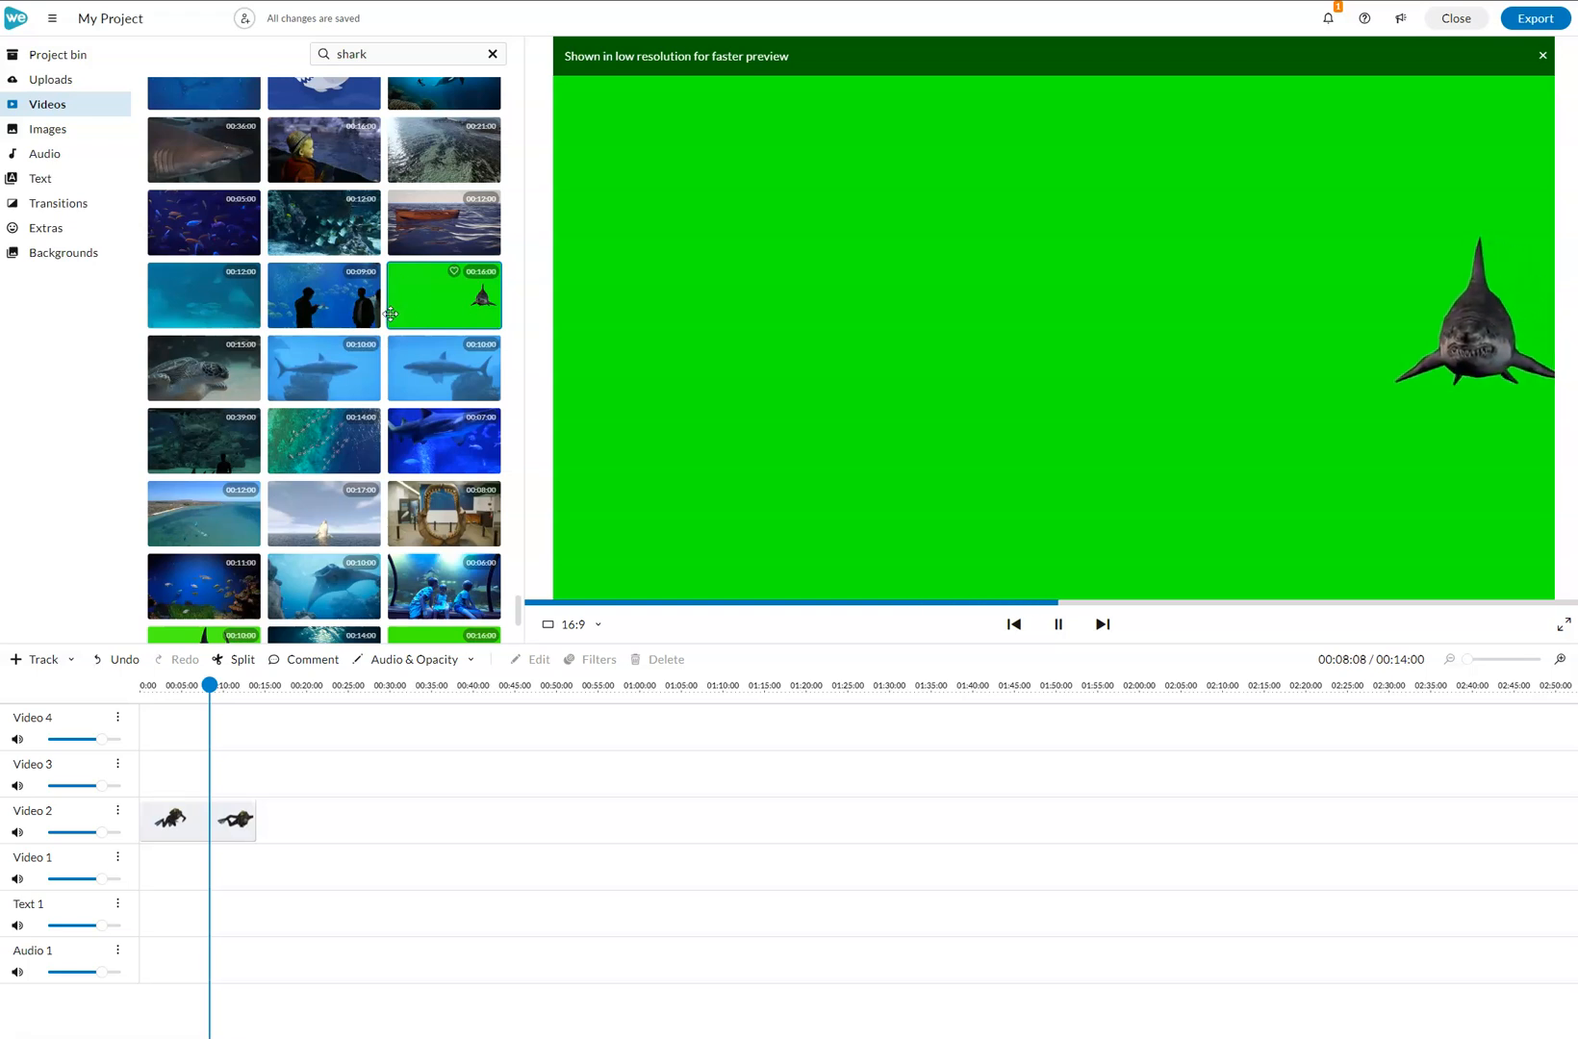
scroll(390, 314, "down", 2)
scroll(352, 316, "down", 1)
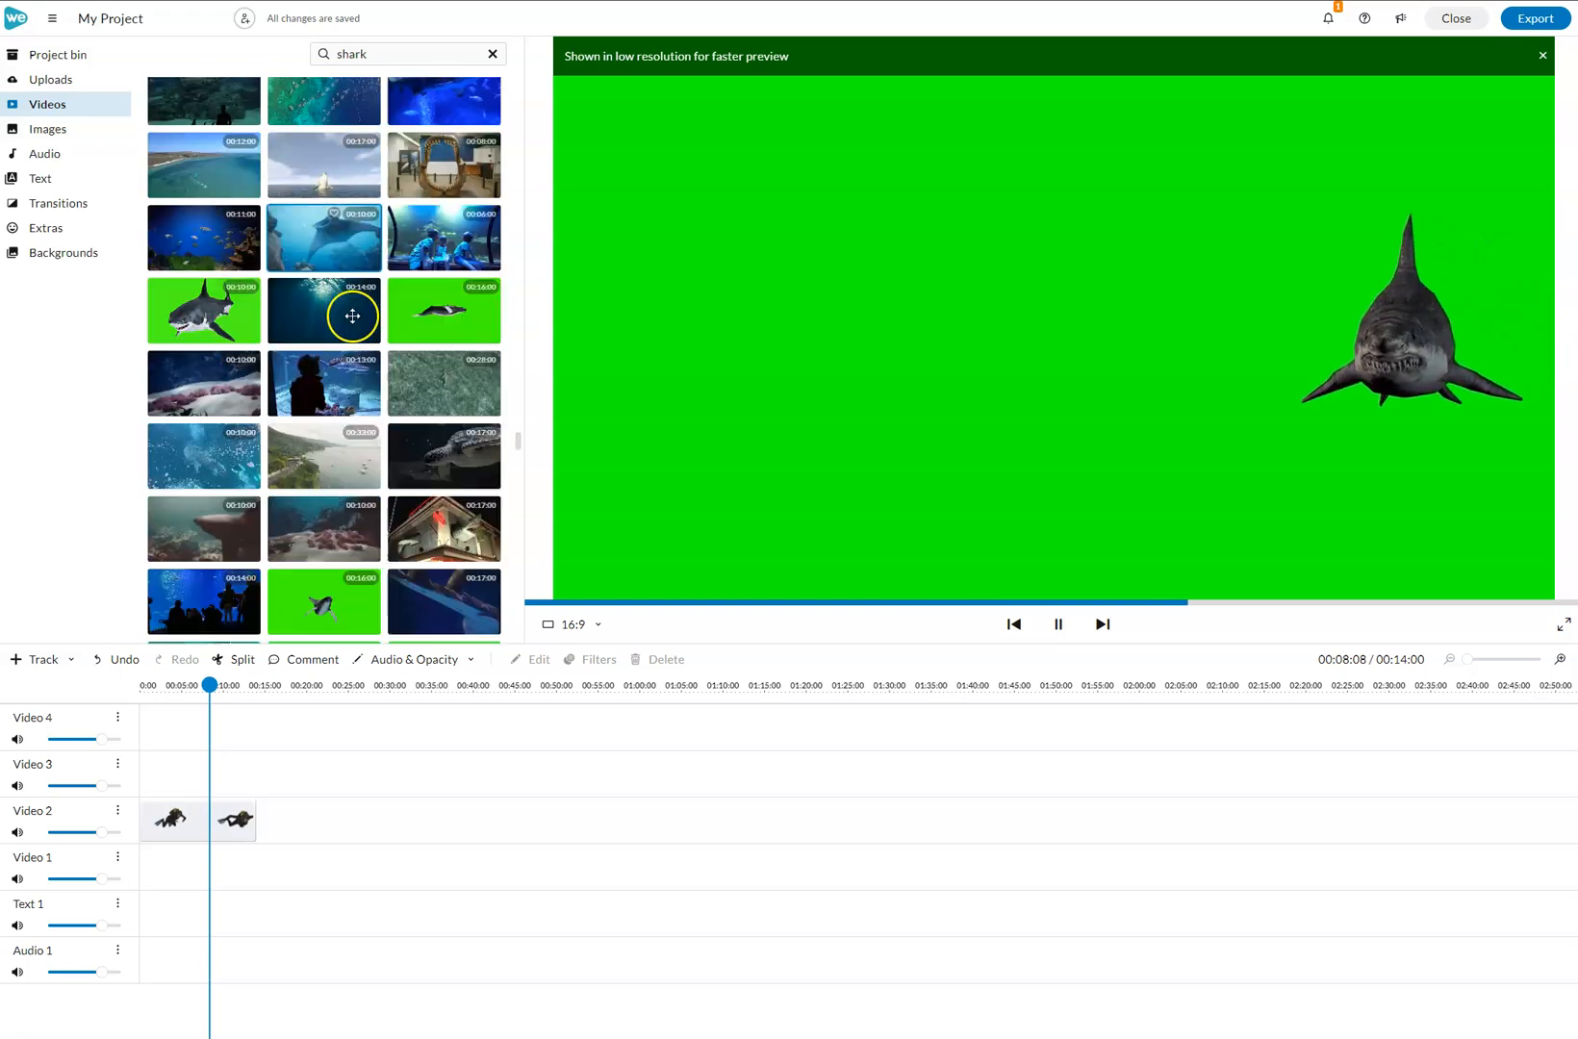
scroll(352, 316, "down", 1)
left_click(202, 229)
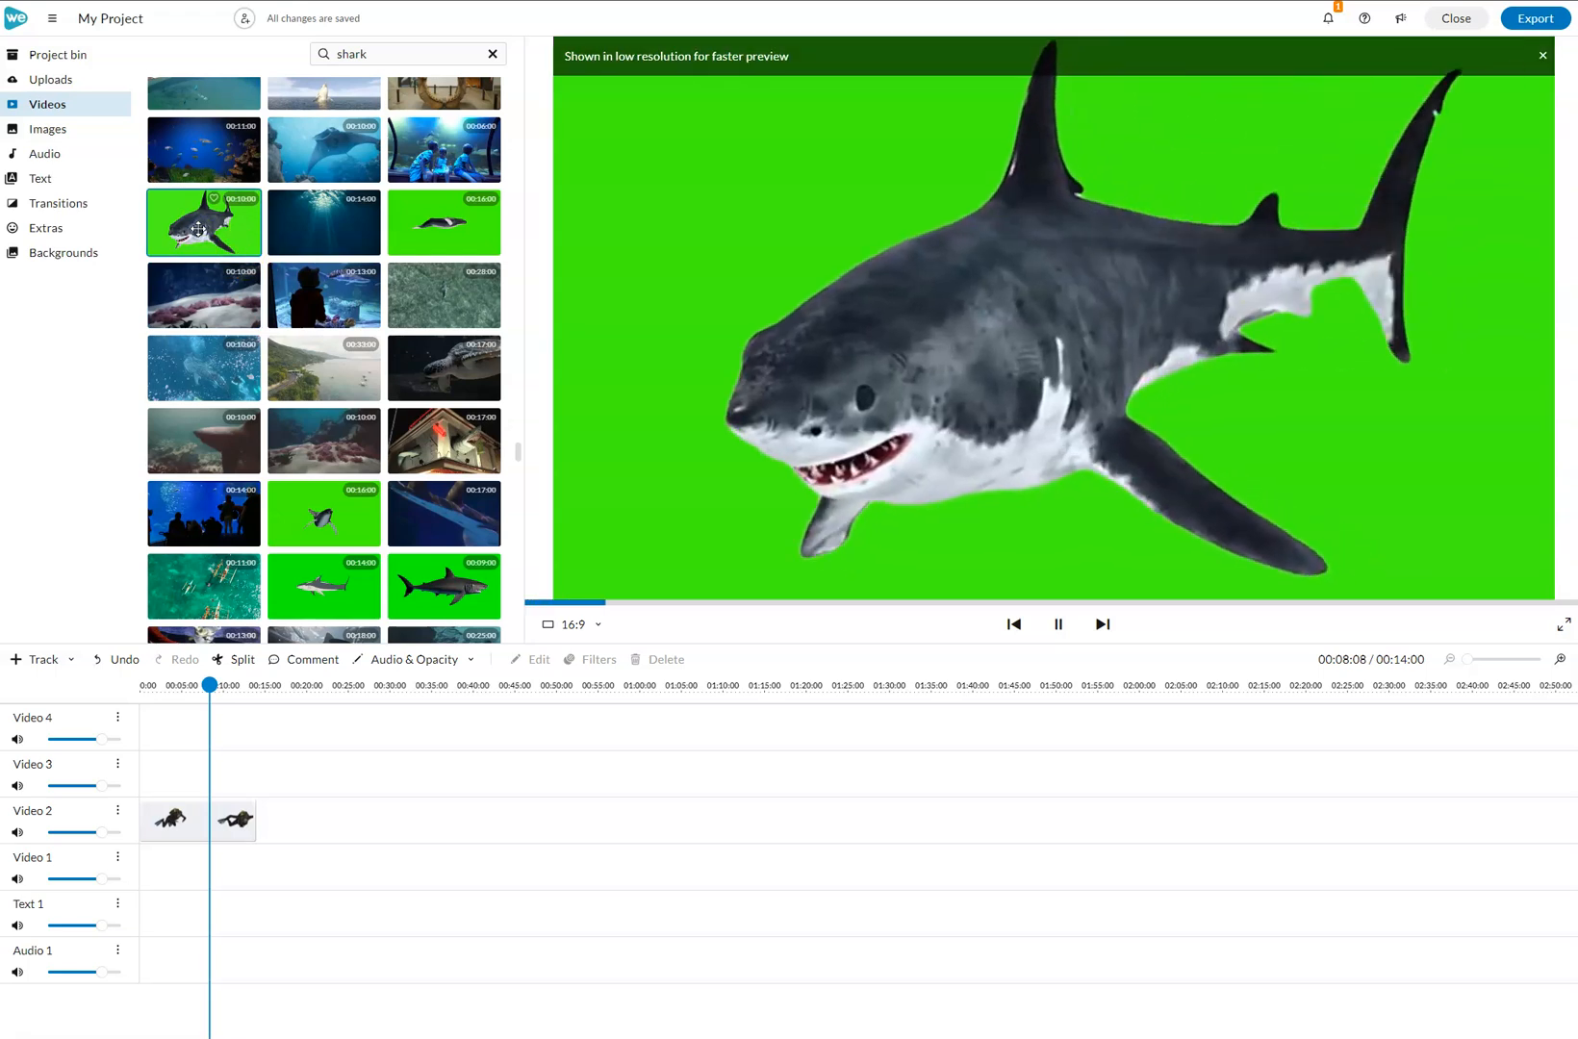
Preview the green-screen whale clip and look through the results below it for other shark clips.
scroll(251, 231, "down", 3)
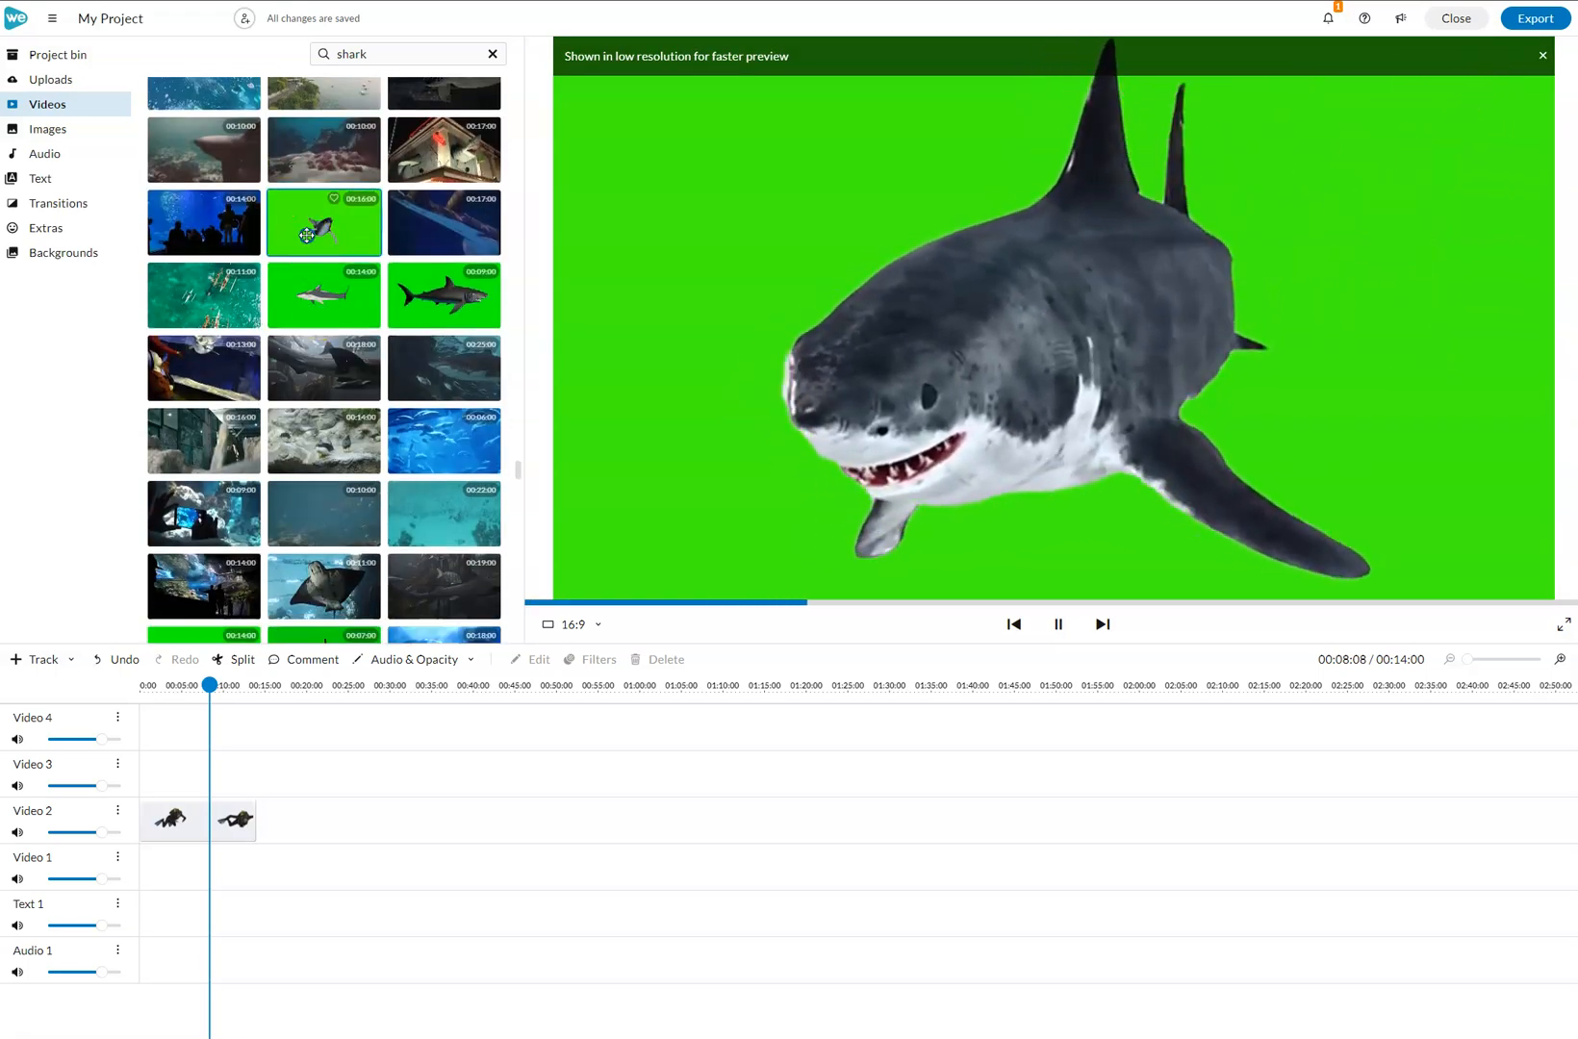
left_click(306, 235)
scroll(354, 285, "down", 3)
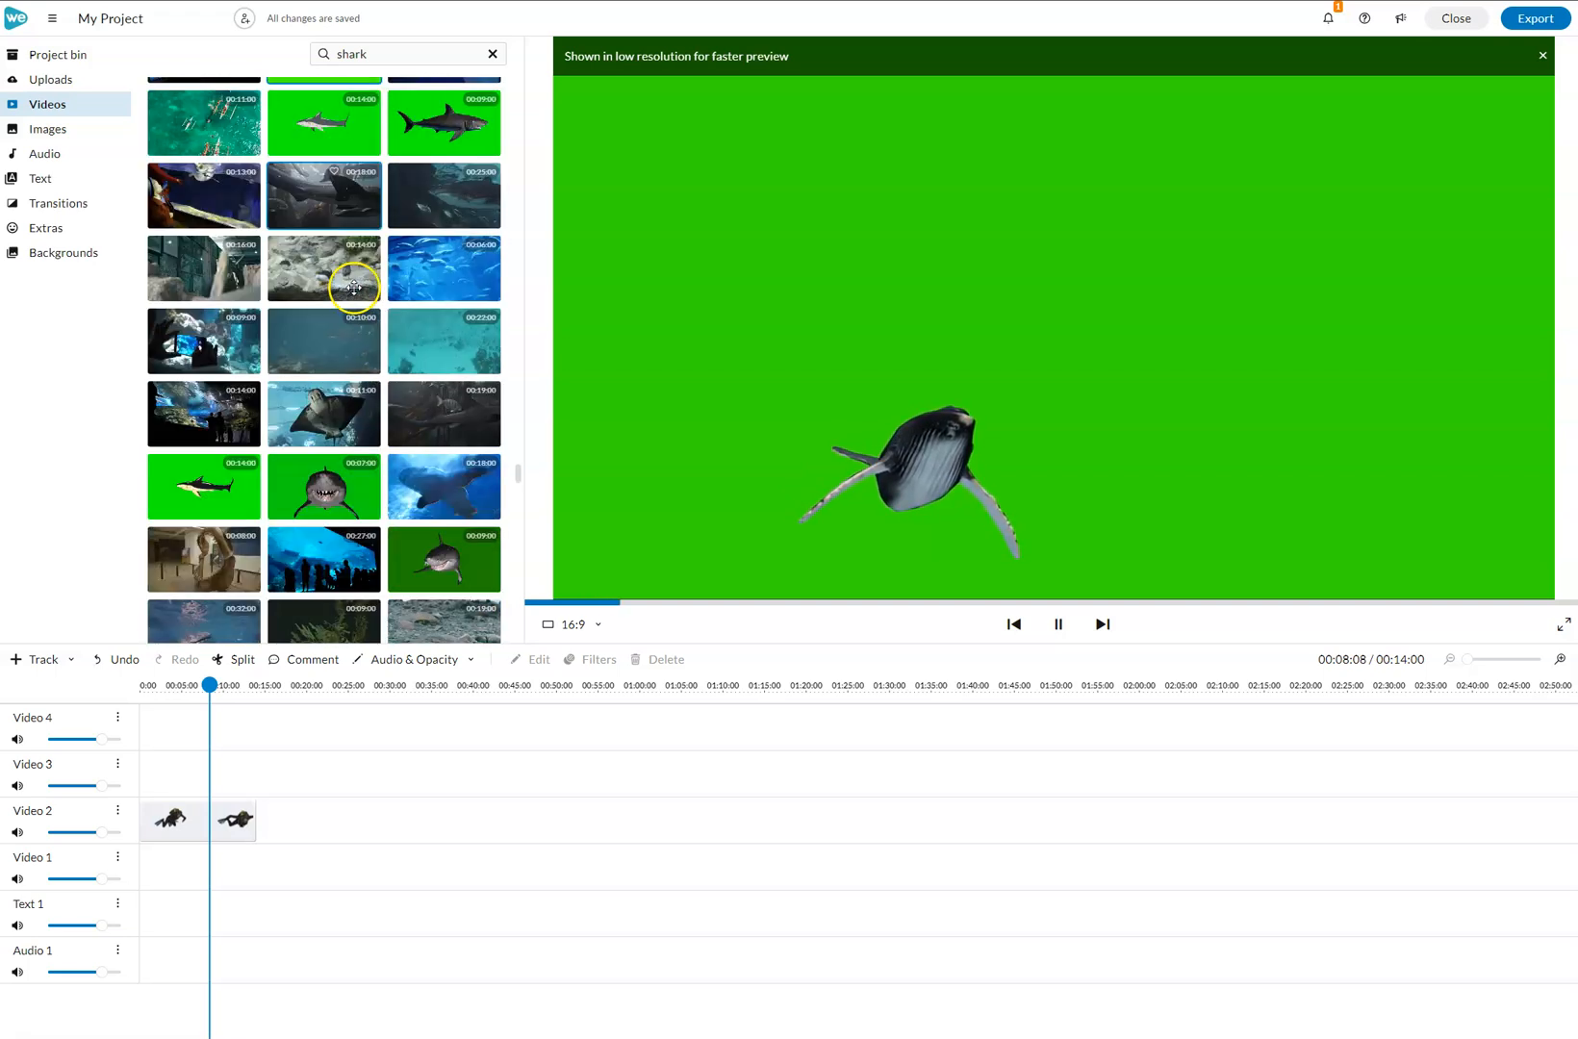
Preview the 7-second and 9-second green-screen toothy shark clips, and place the 9-second one at the start of the Video 3 track.
left_click(322, 365)
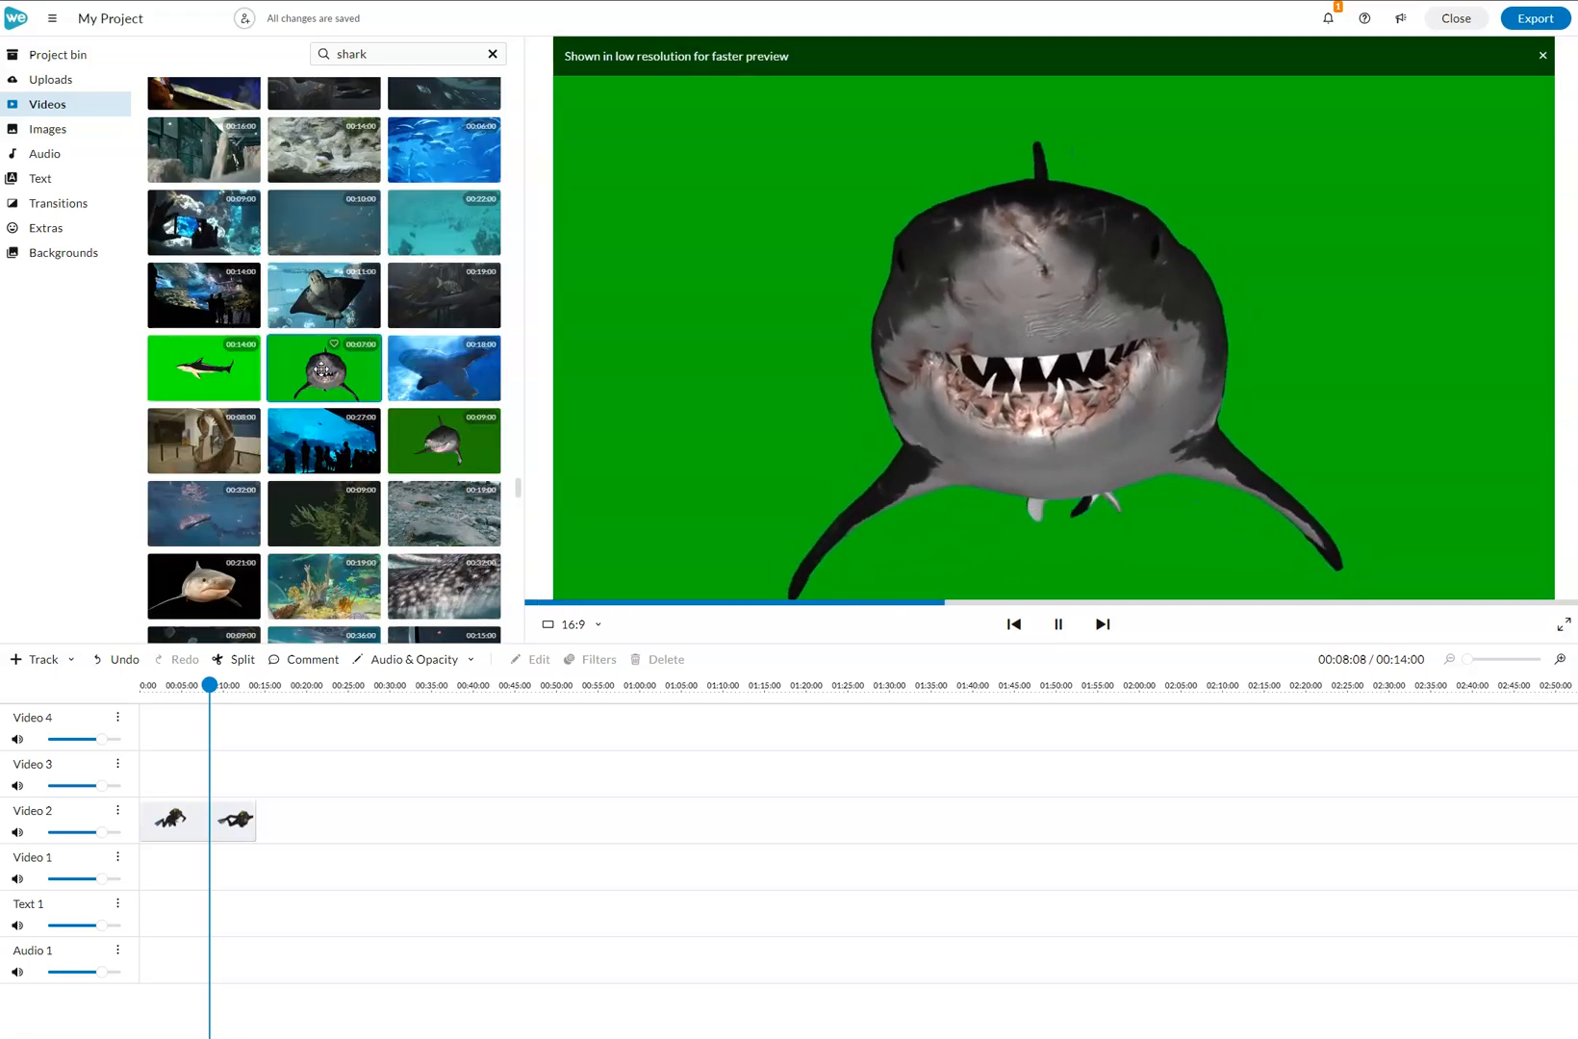
left_click(422, 439)
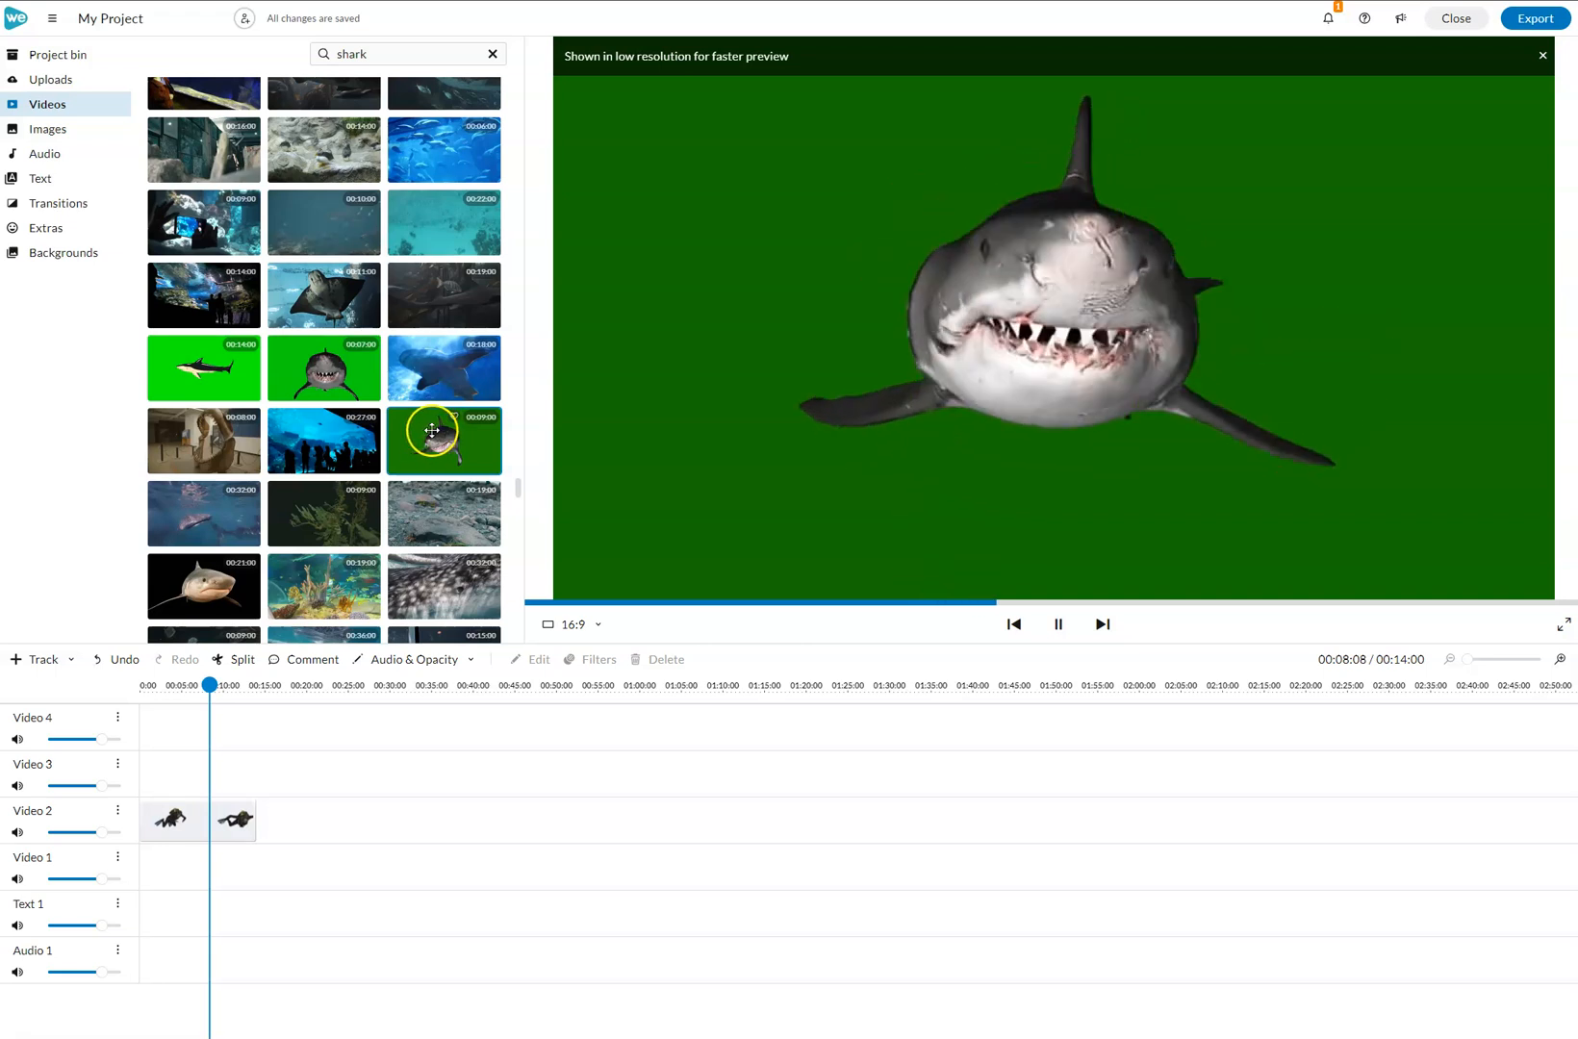
left_click_drag(423, 439, 177, 767)
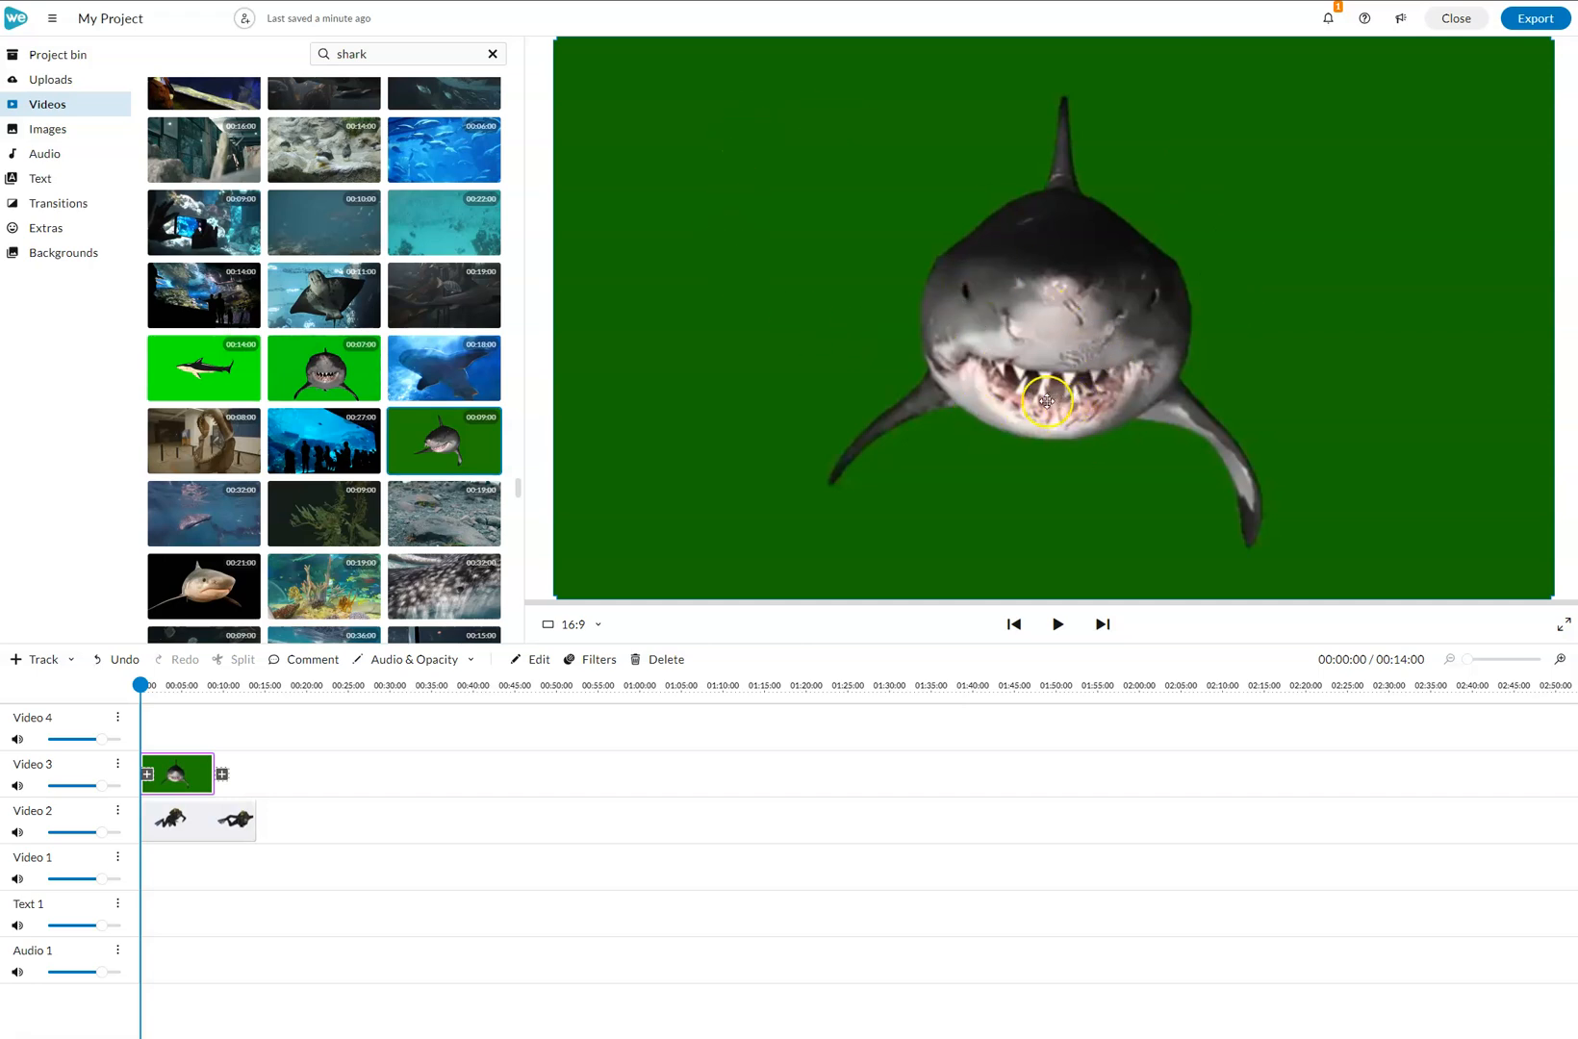
Key out the green background colour 147100 from the Video 3 shark clip, and preview the playback over the diver.
double_click(197, 780)
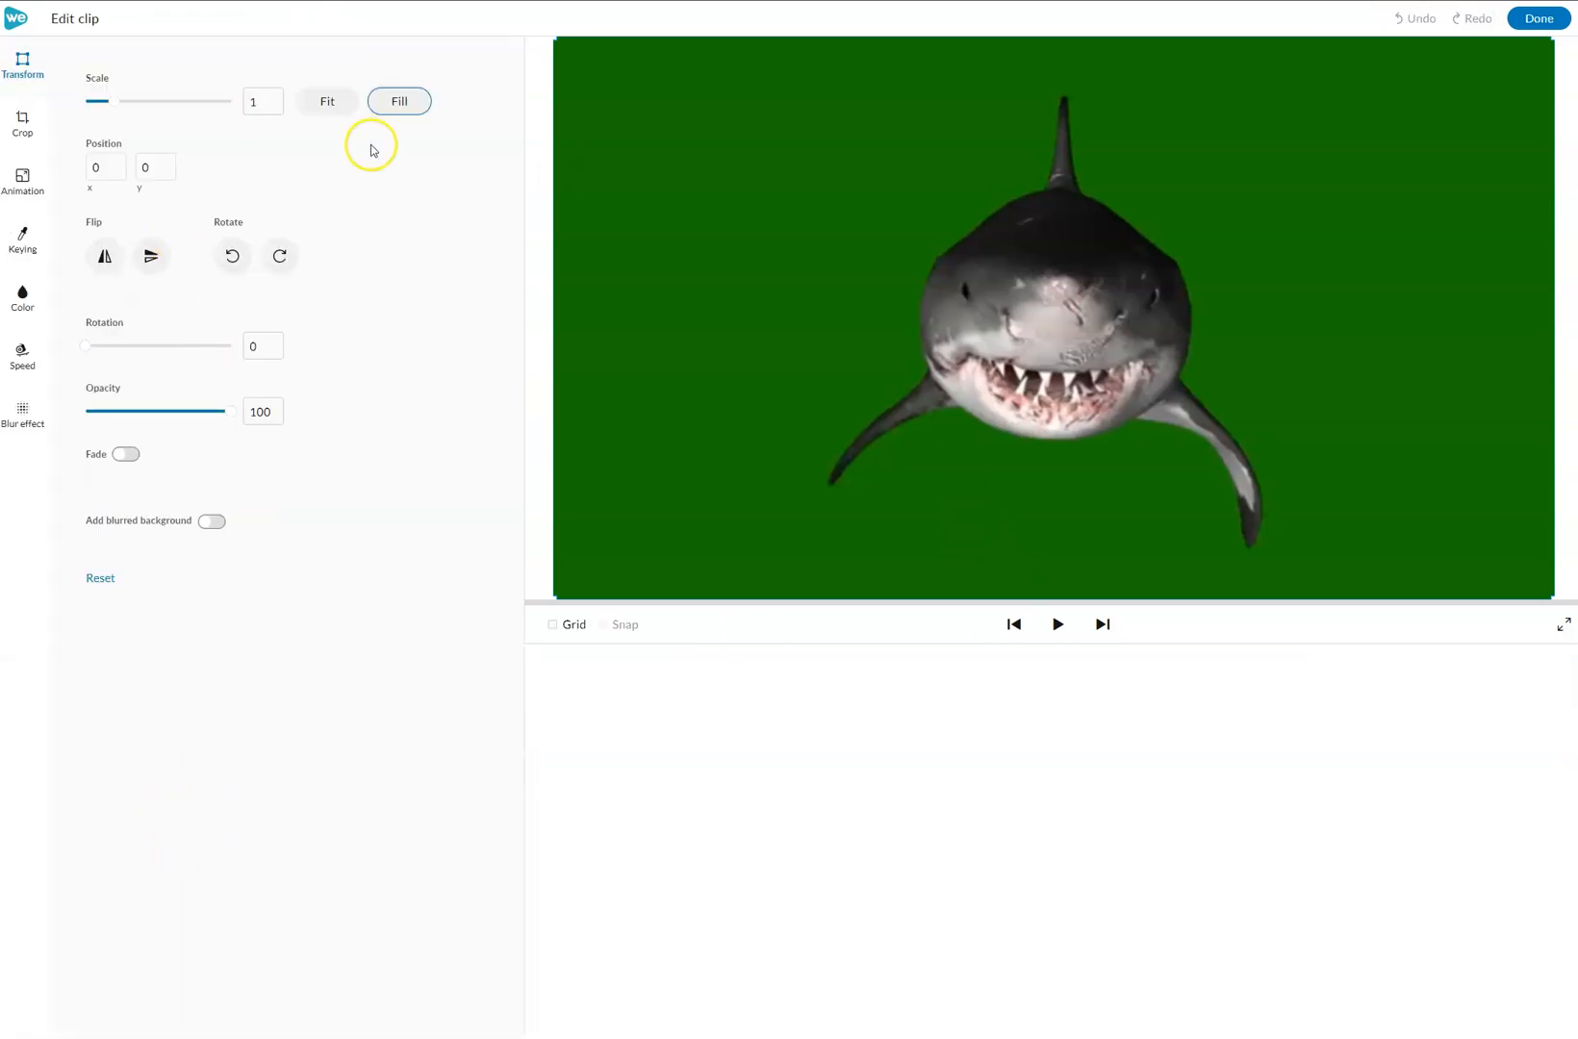
left_click(32, 242)
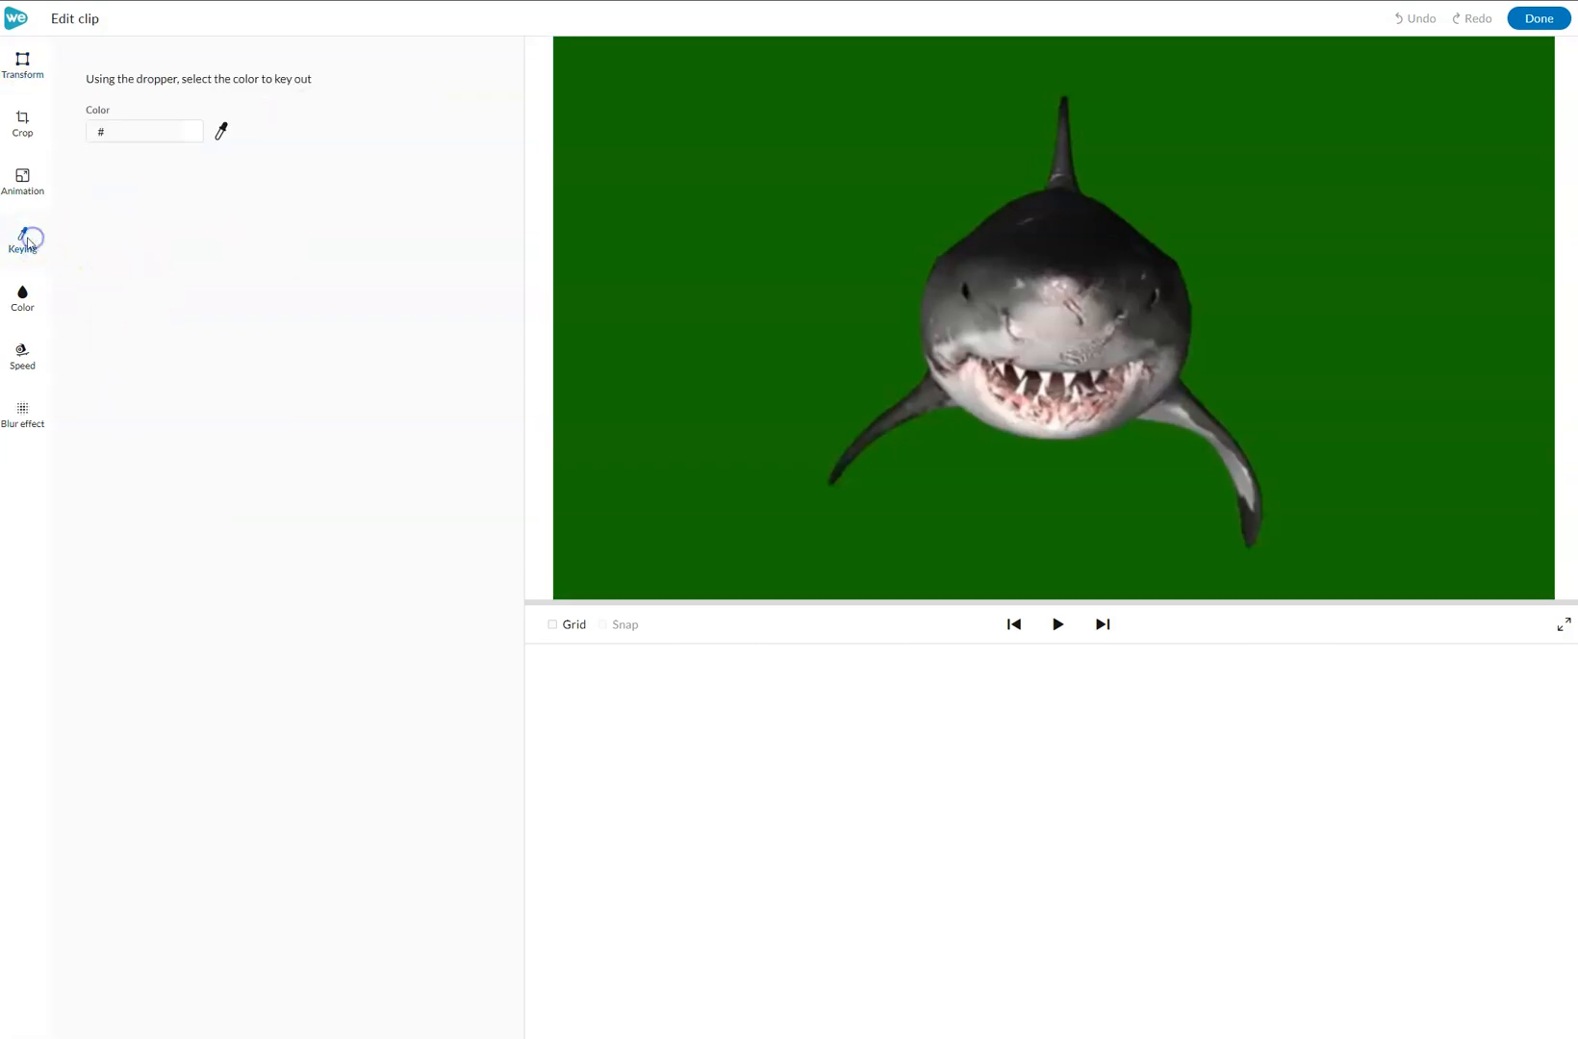
left_click(225, 128)
left_click(810, 179)
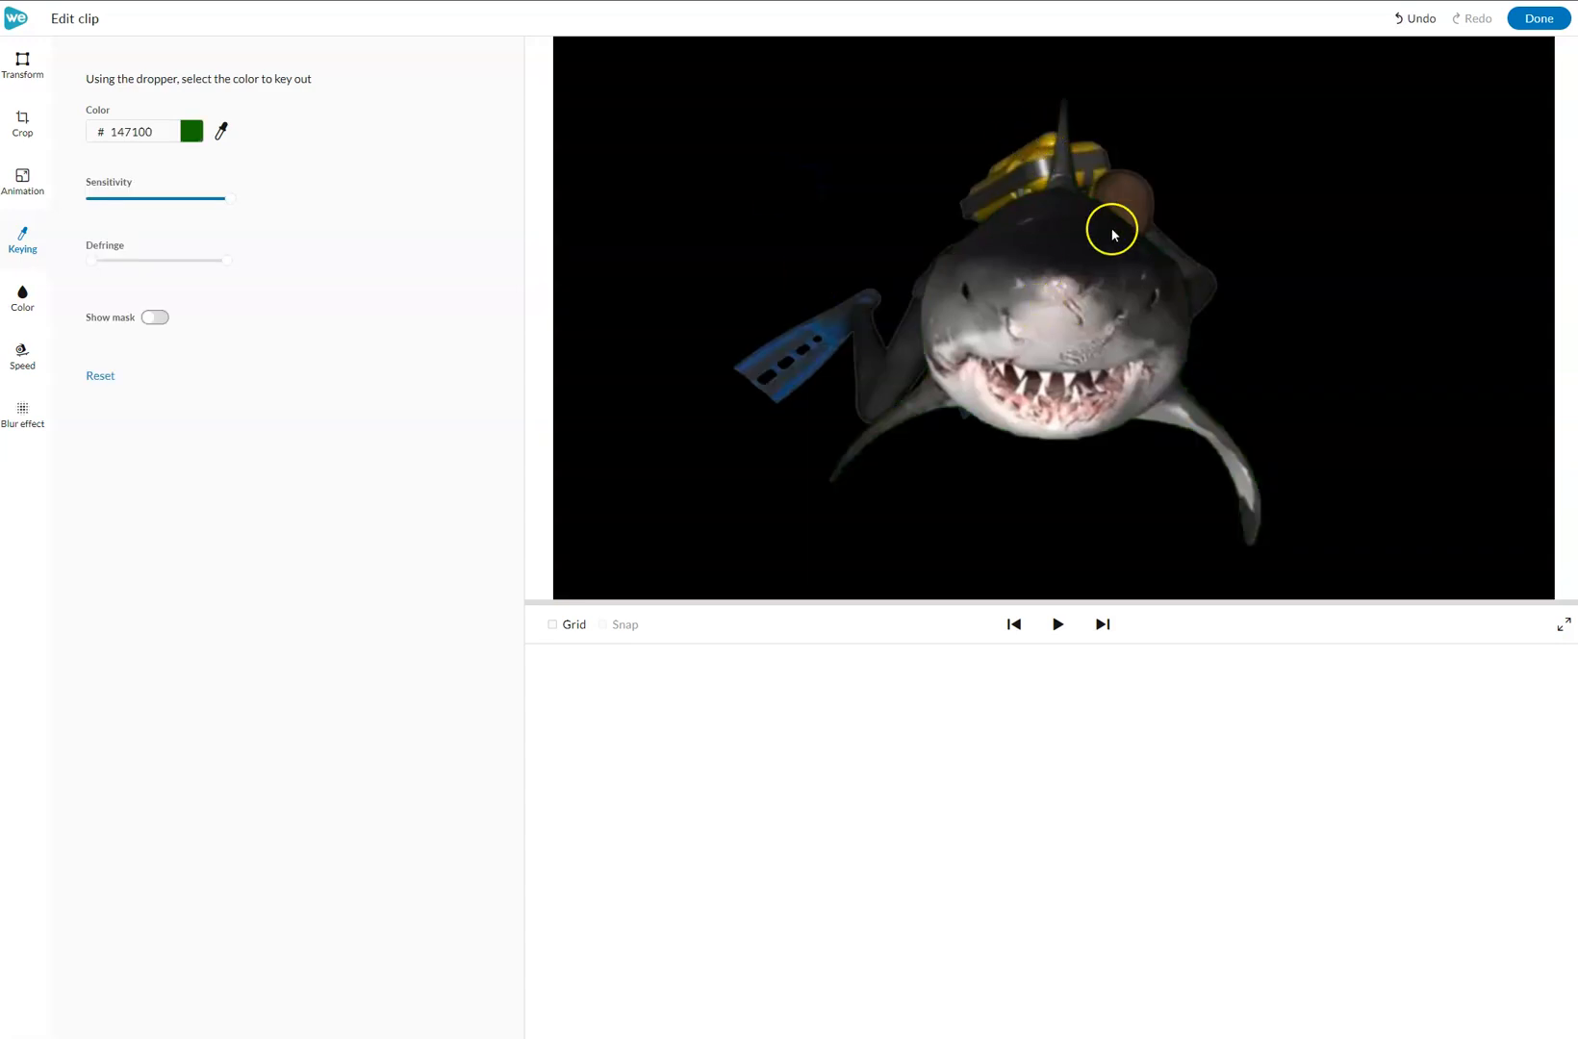
left_click(1537, 18)
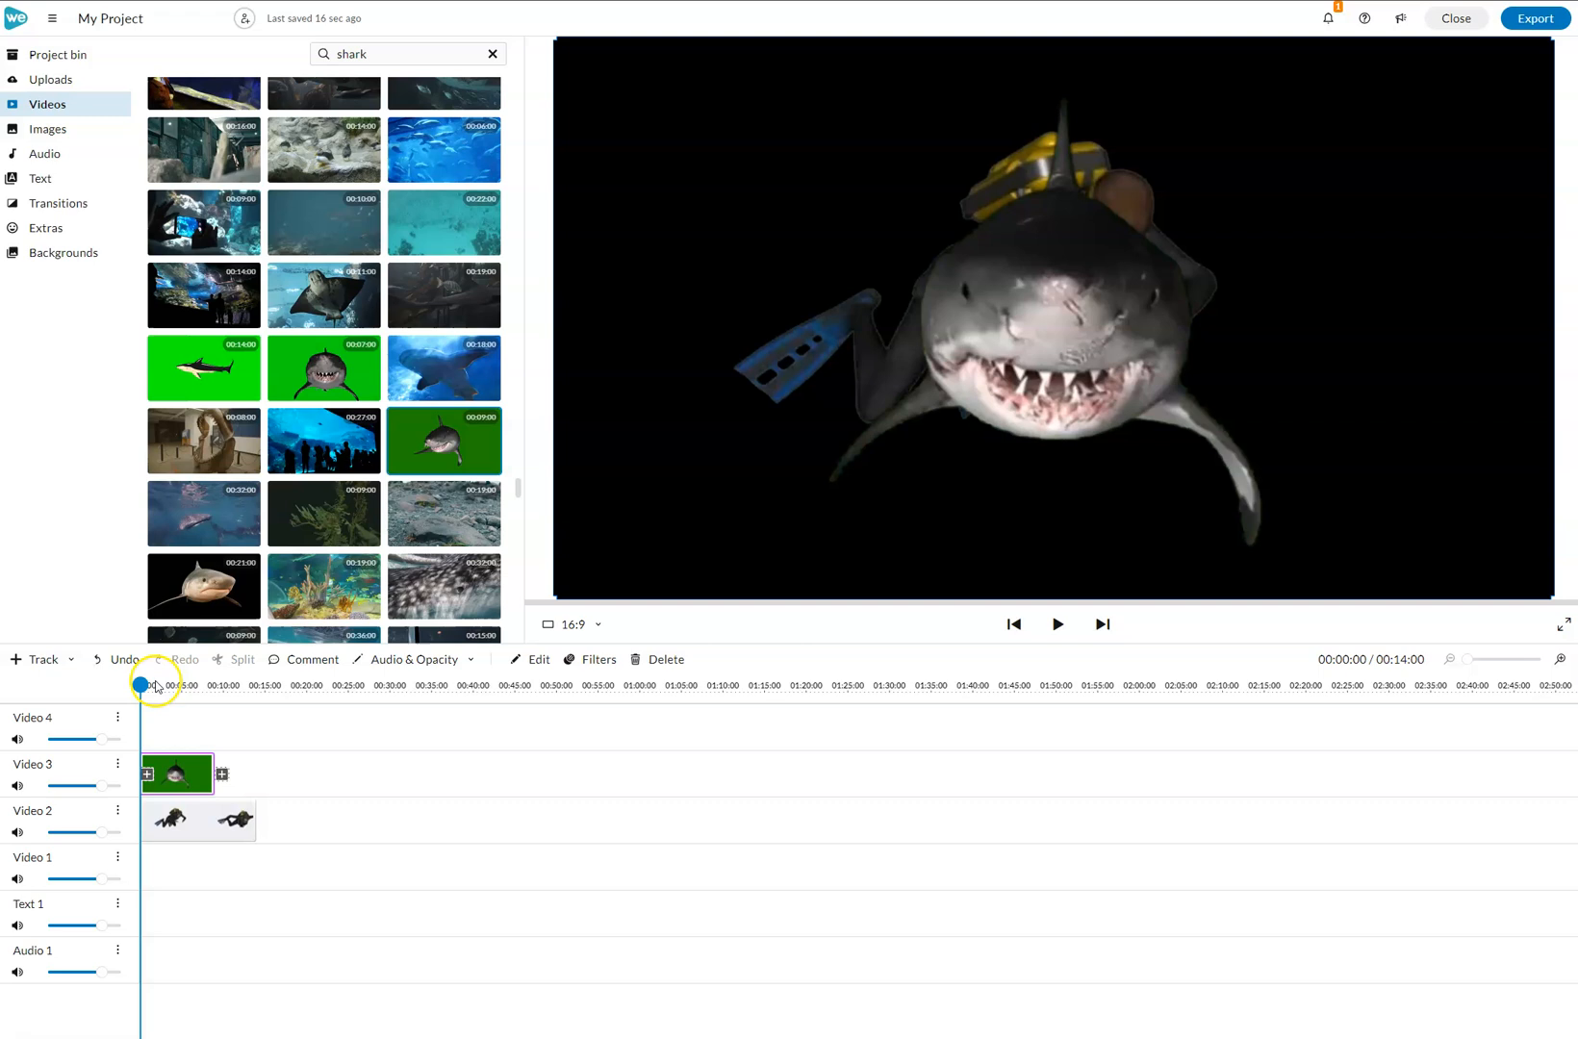
left_click(1059, 626)
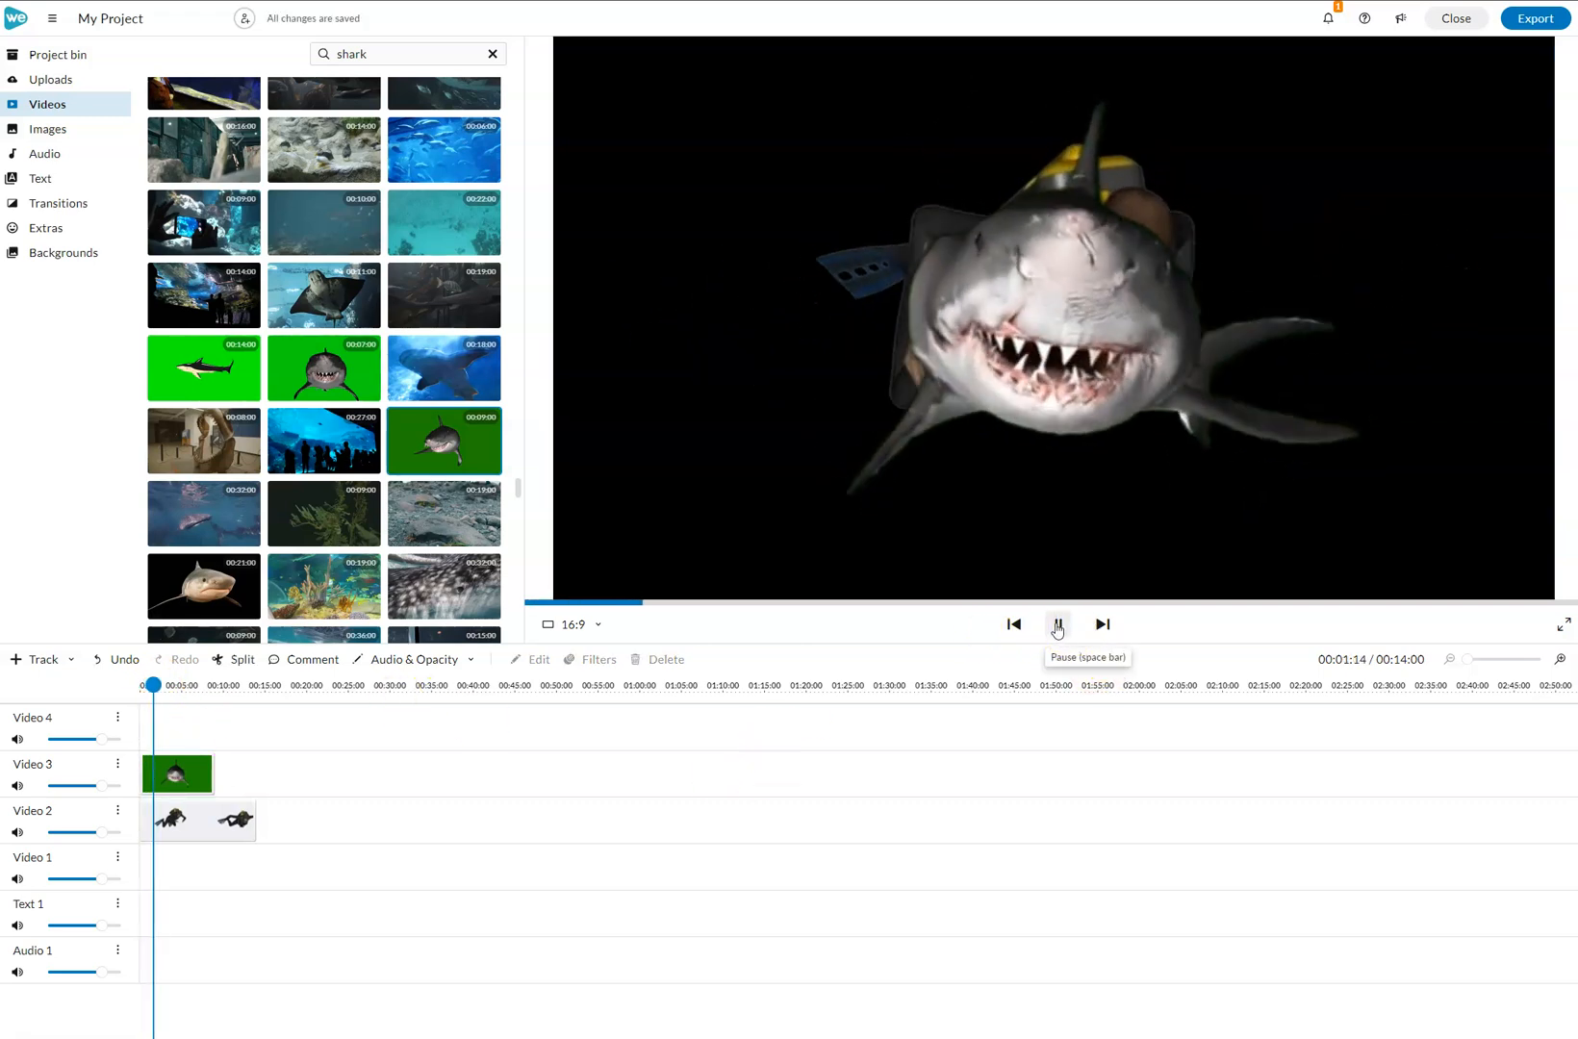
left_click(1056, 626)
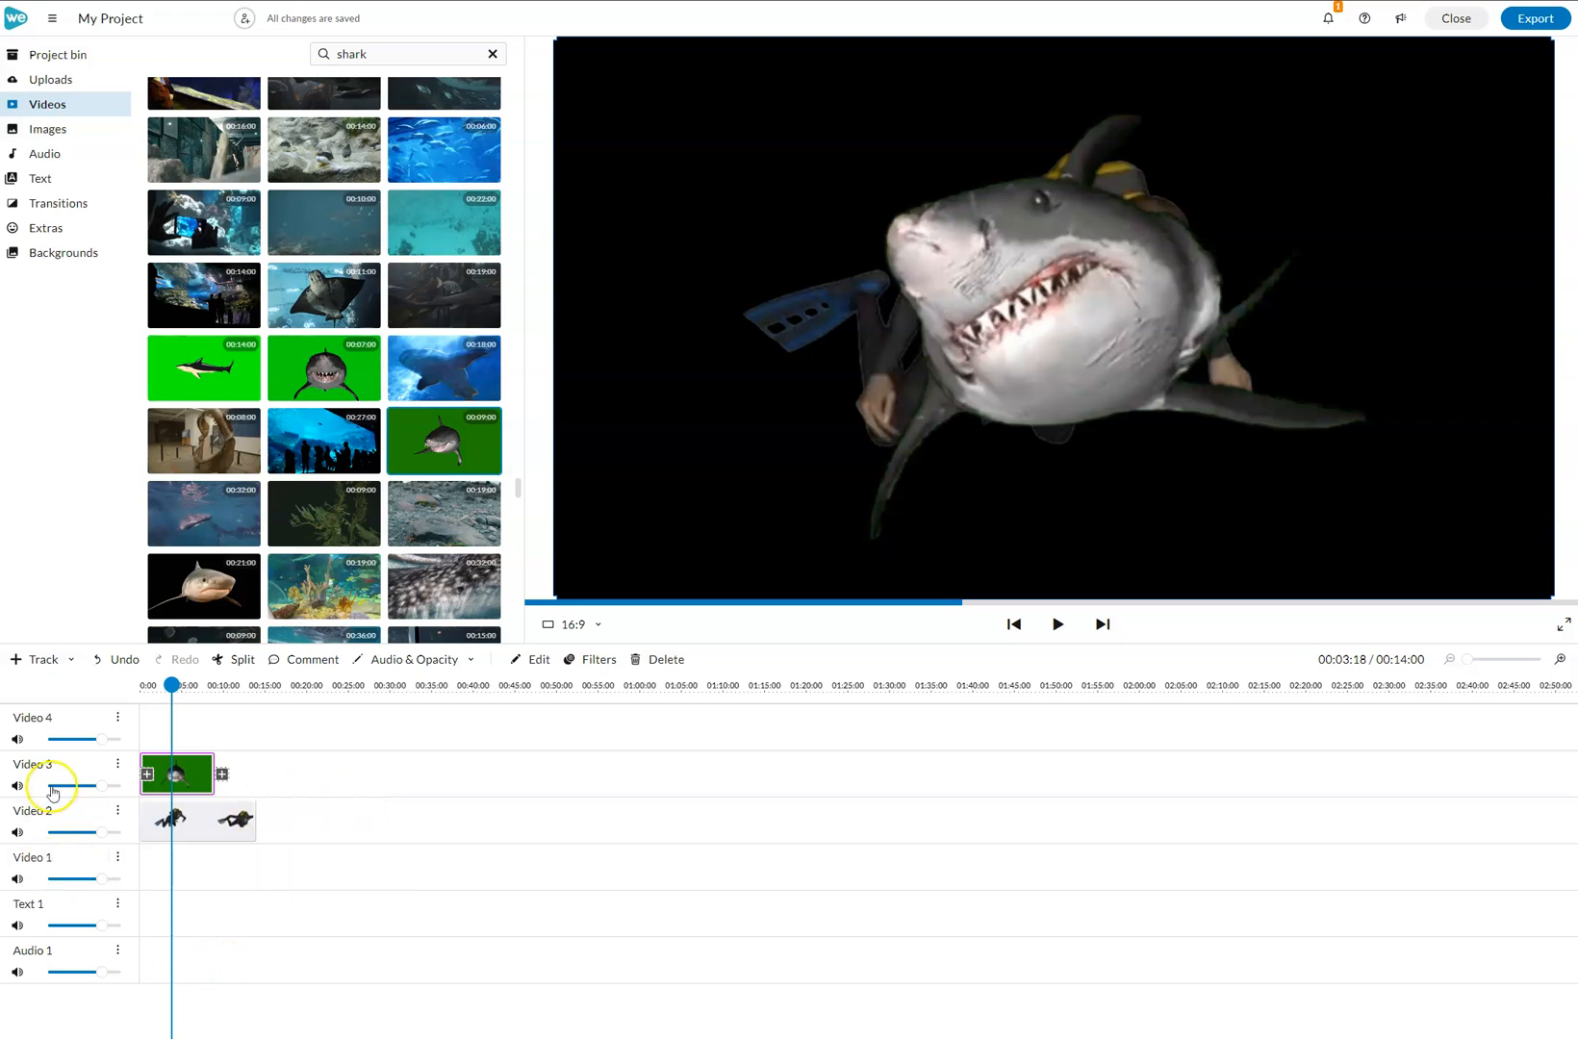
Move the shark clip to the start of the Video 1 track, beneath the diver, and preview the playback.
left_click_drag(185, 774, 188, 855)
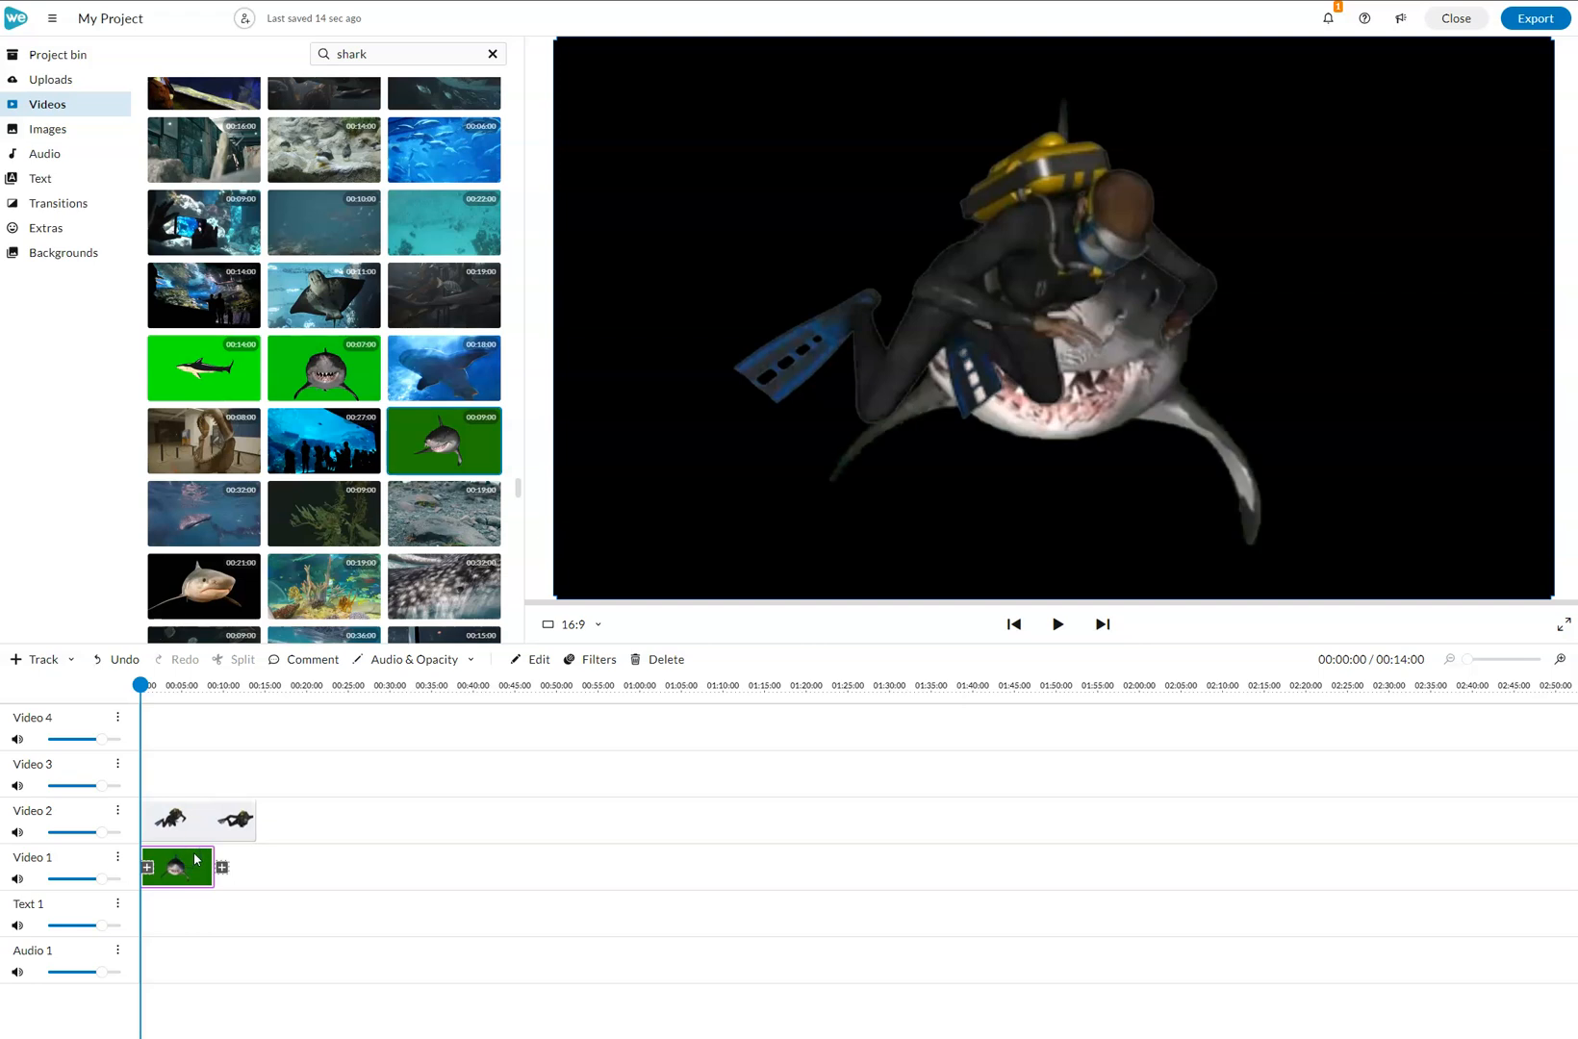
left_click(380, 754)
key("space")
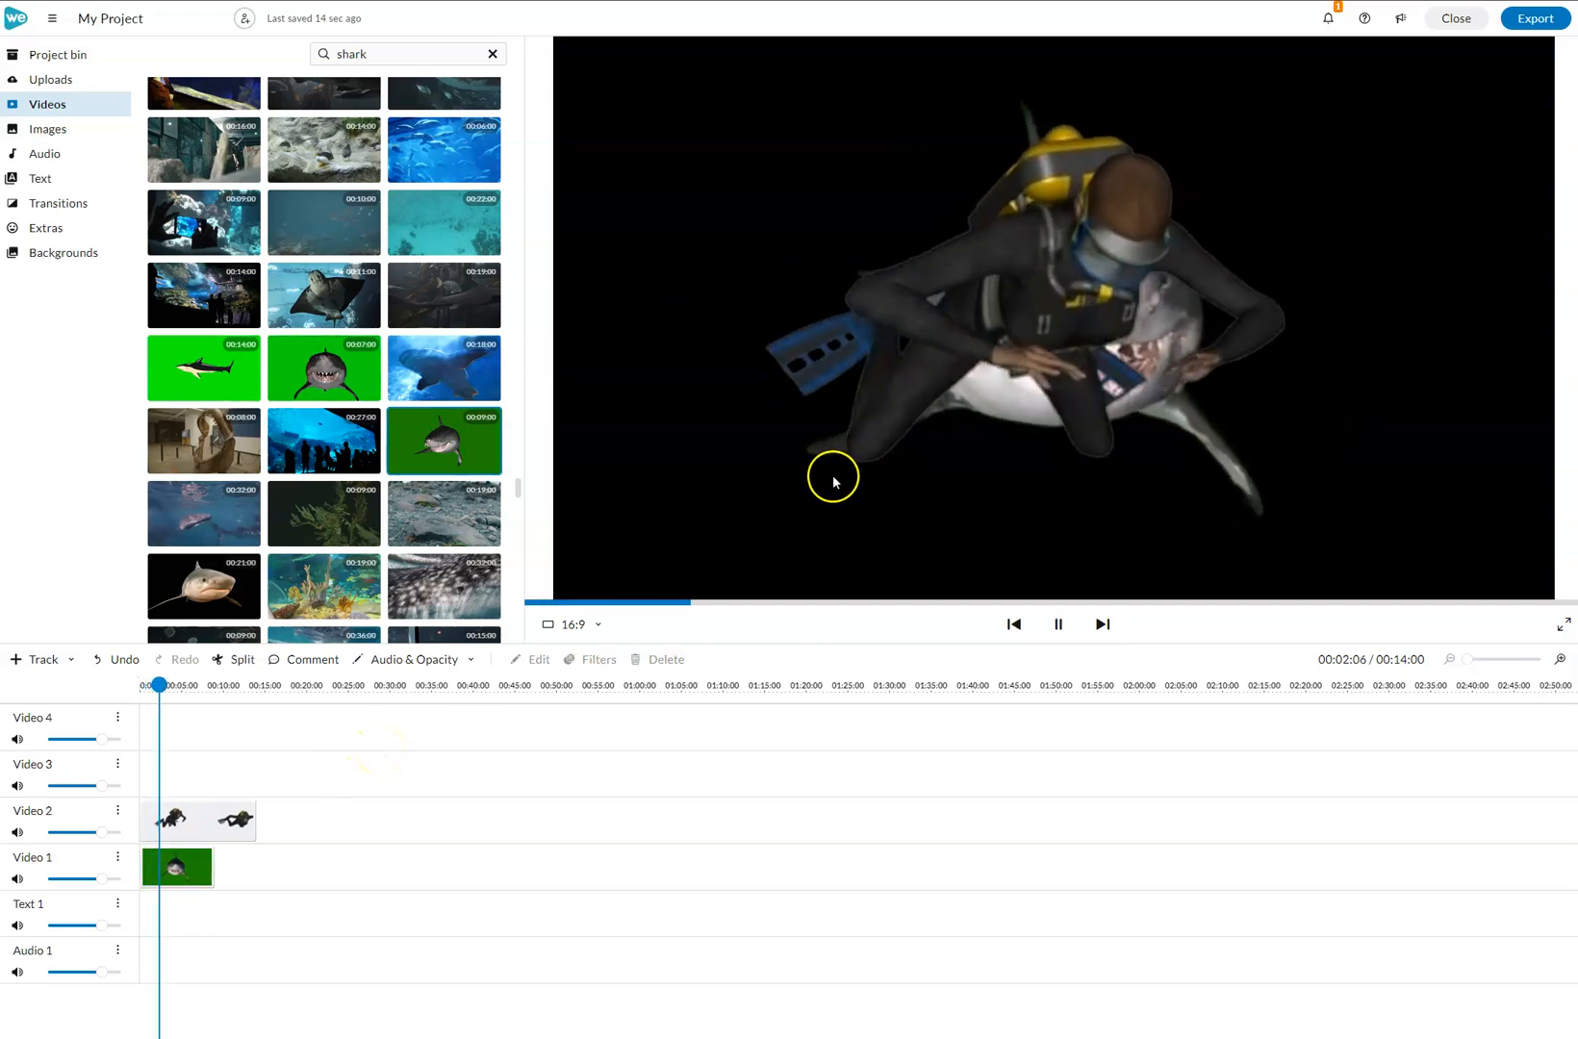
left_click(1046, 277)
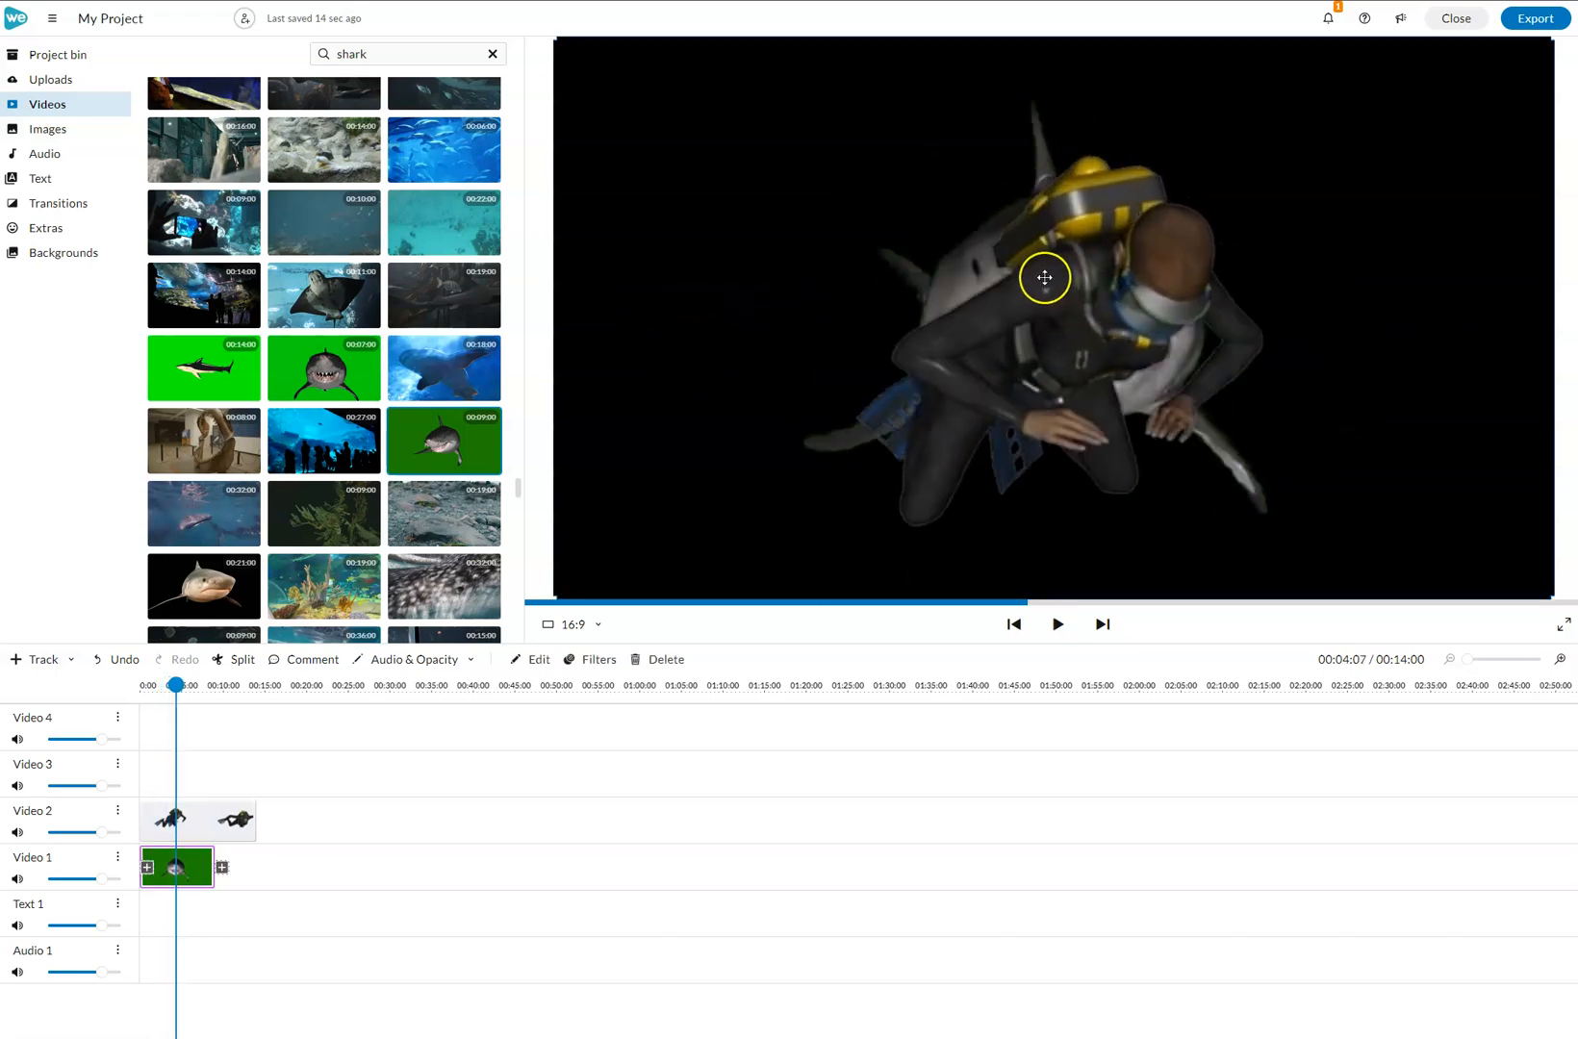
Scale the diver clip on Video 2 to 0.44, position it at x 497, y 460 in front of the shark, and preview the playback.
double_click(202, 834)
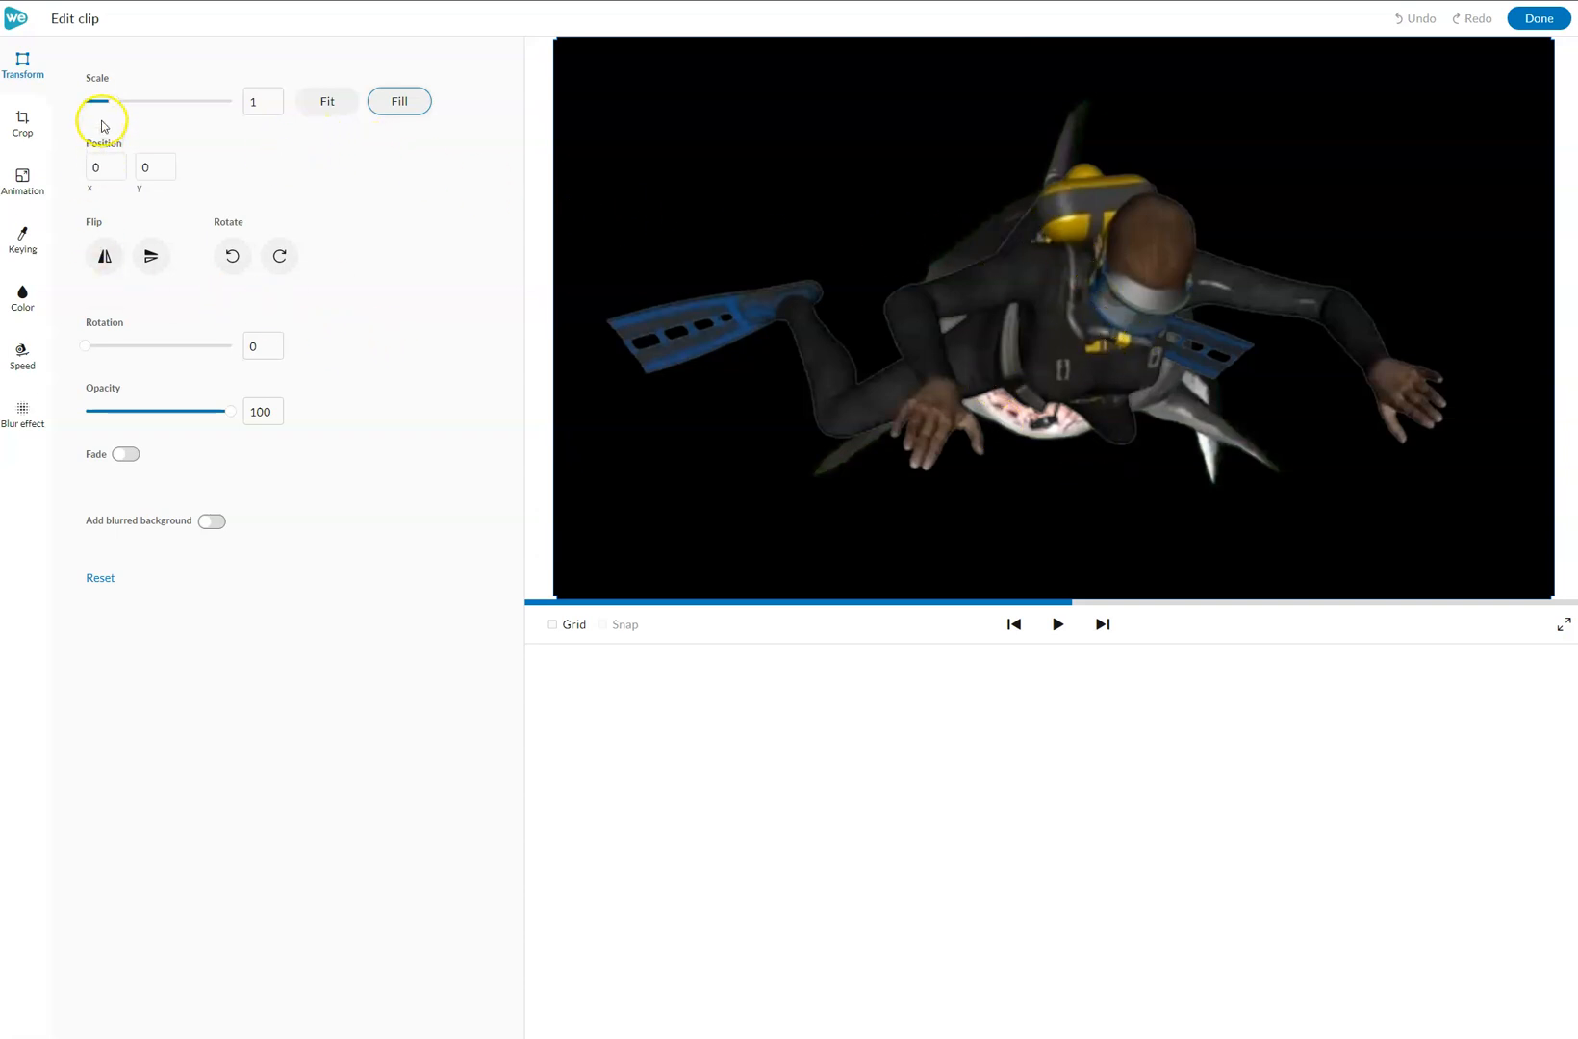
left_click_drag(114, 101, 107, 101)
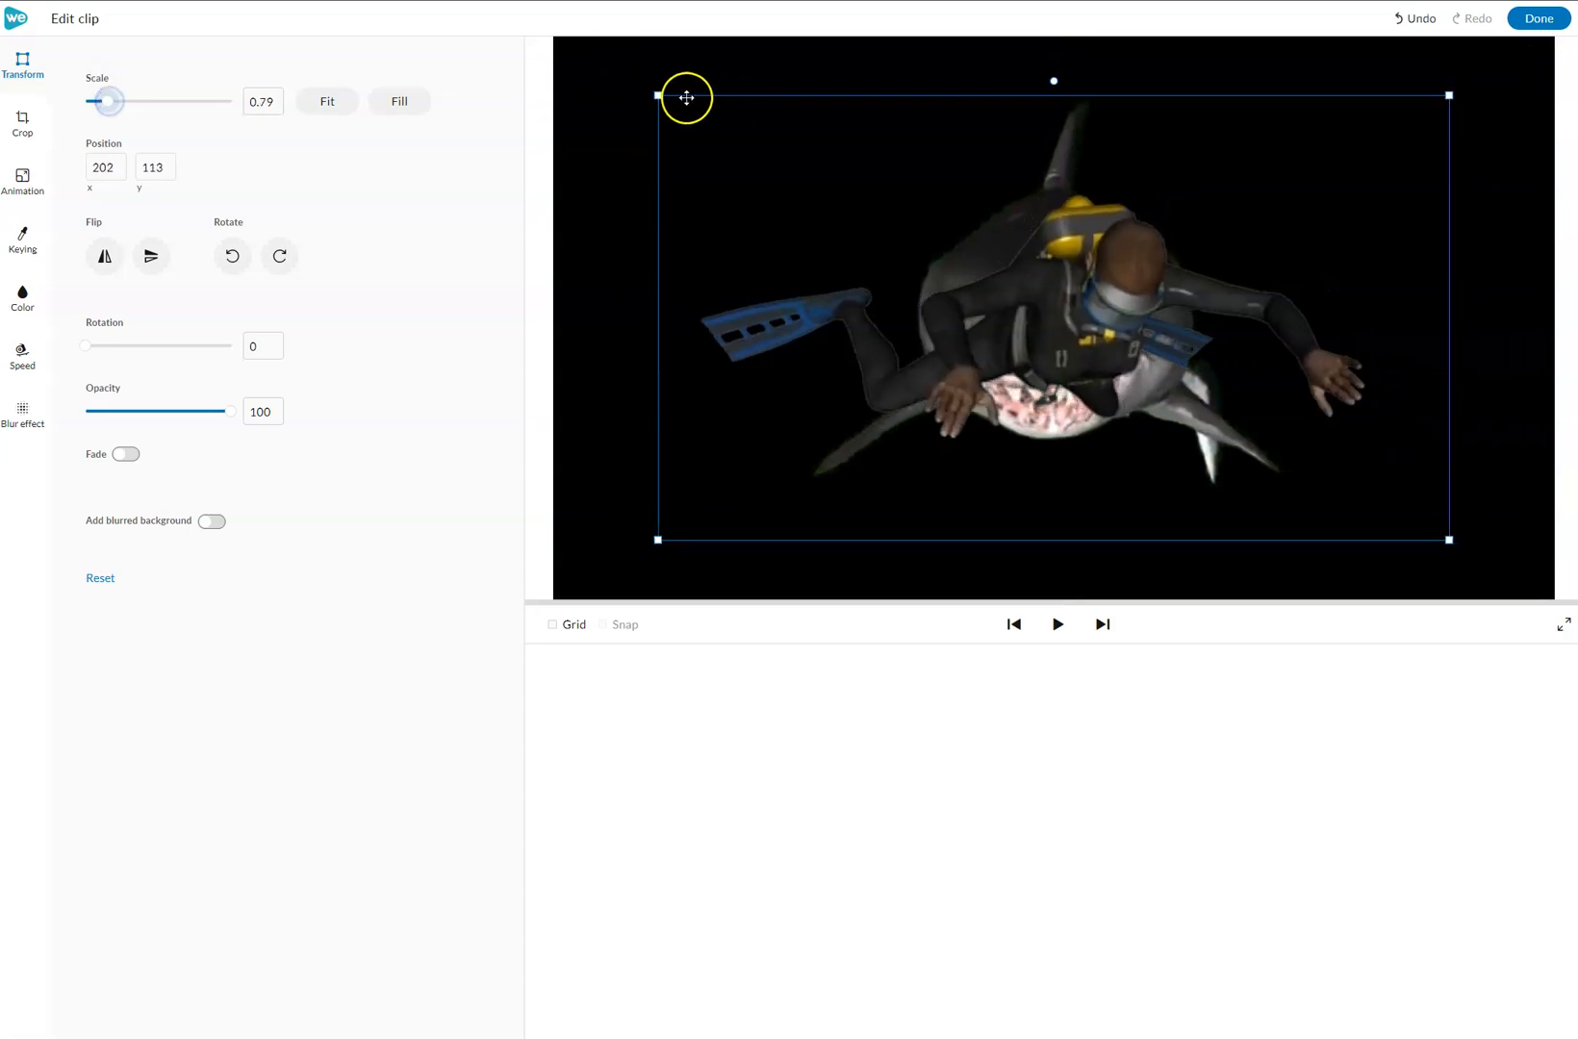
left_click_drag(659, 96, 831, 130)
left_click_drag(978, 210, 965, 322)
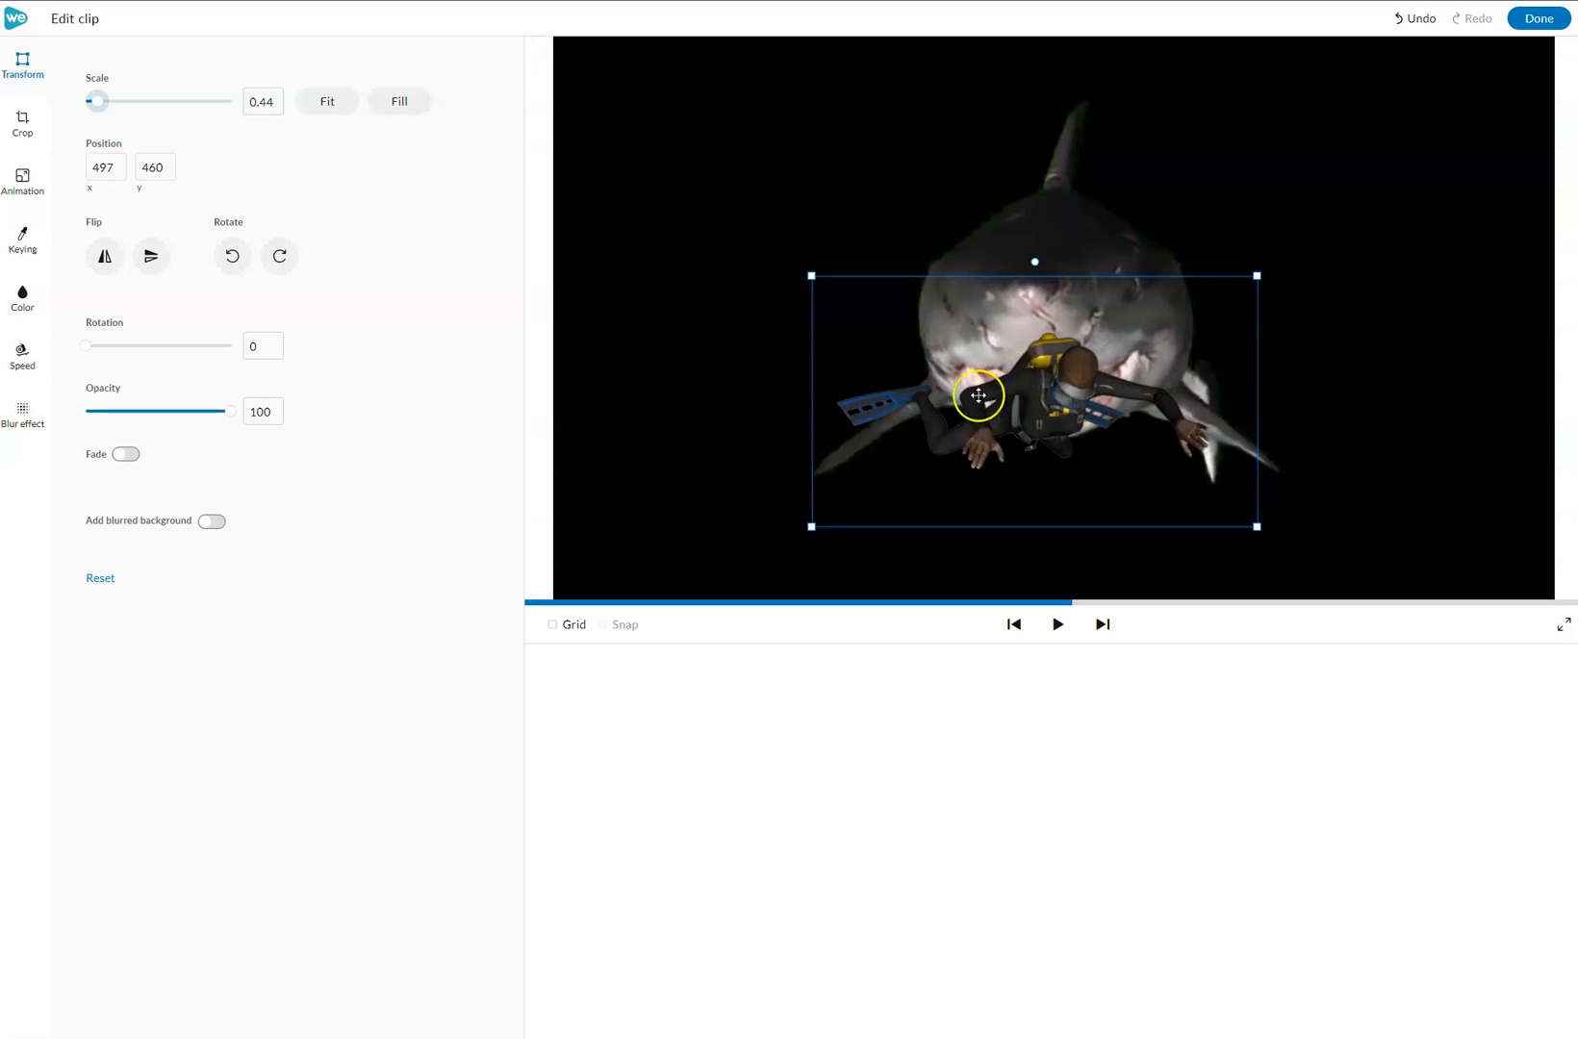
left_click(1538, 17)
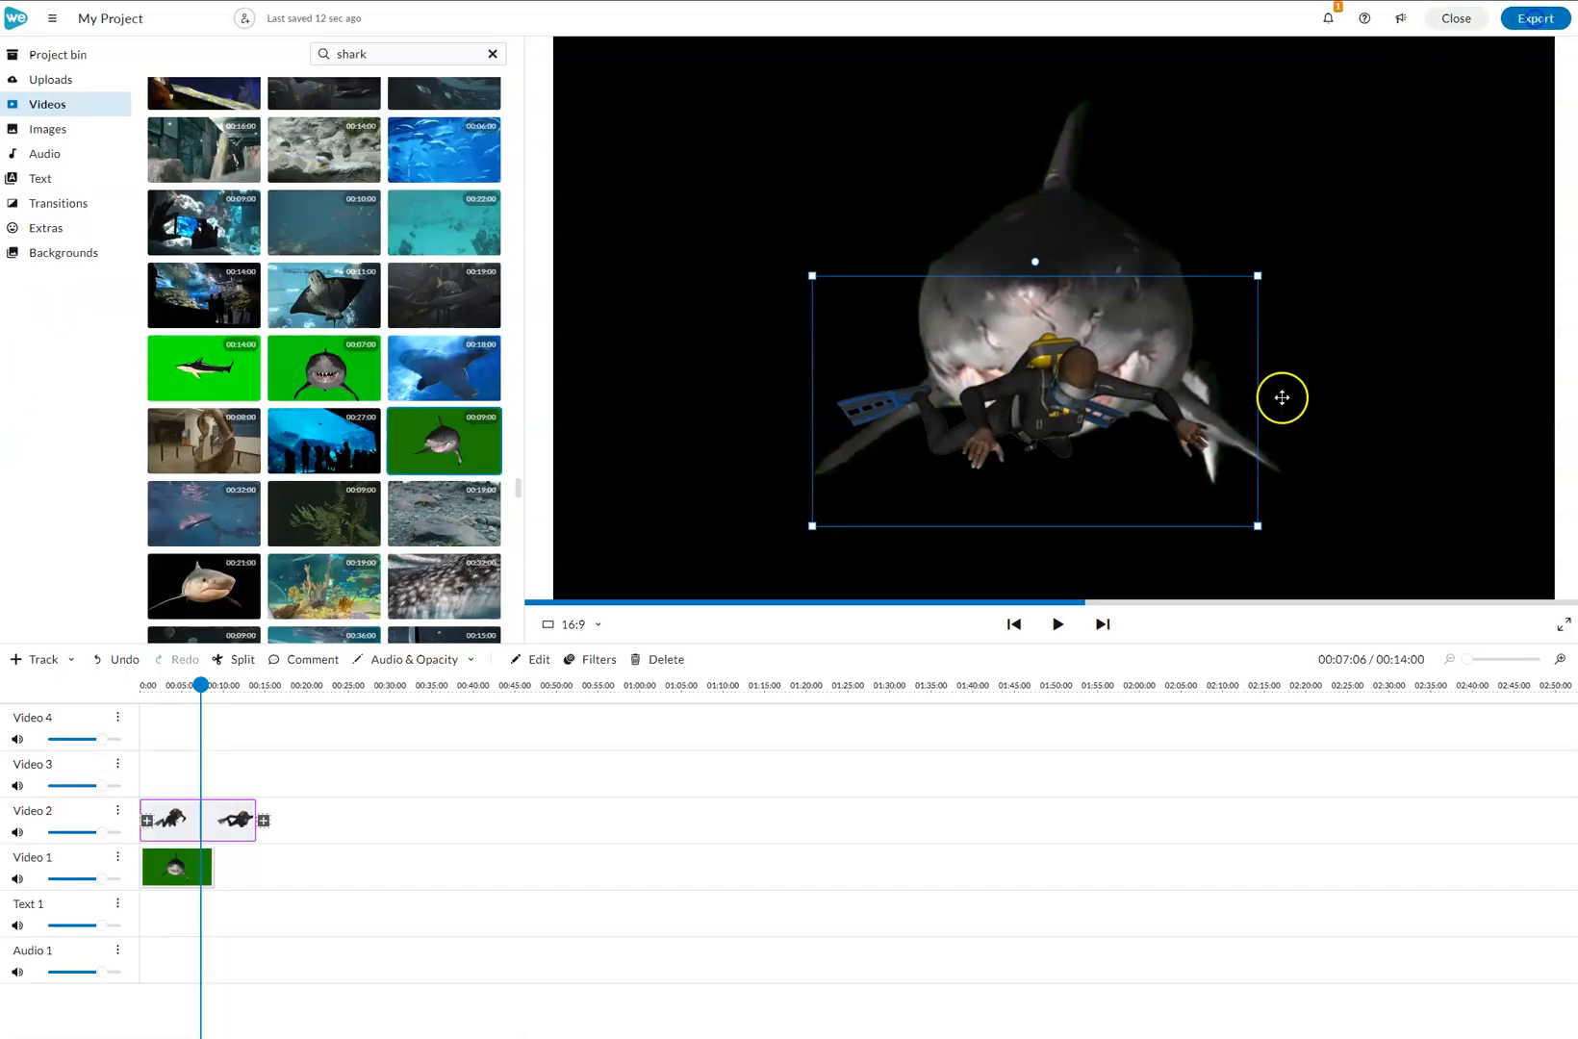
left_click_drag(200, 685, 137, 684)
key("space")
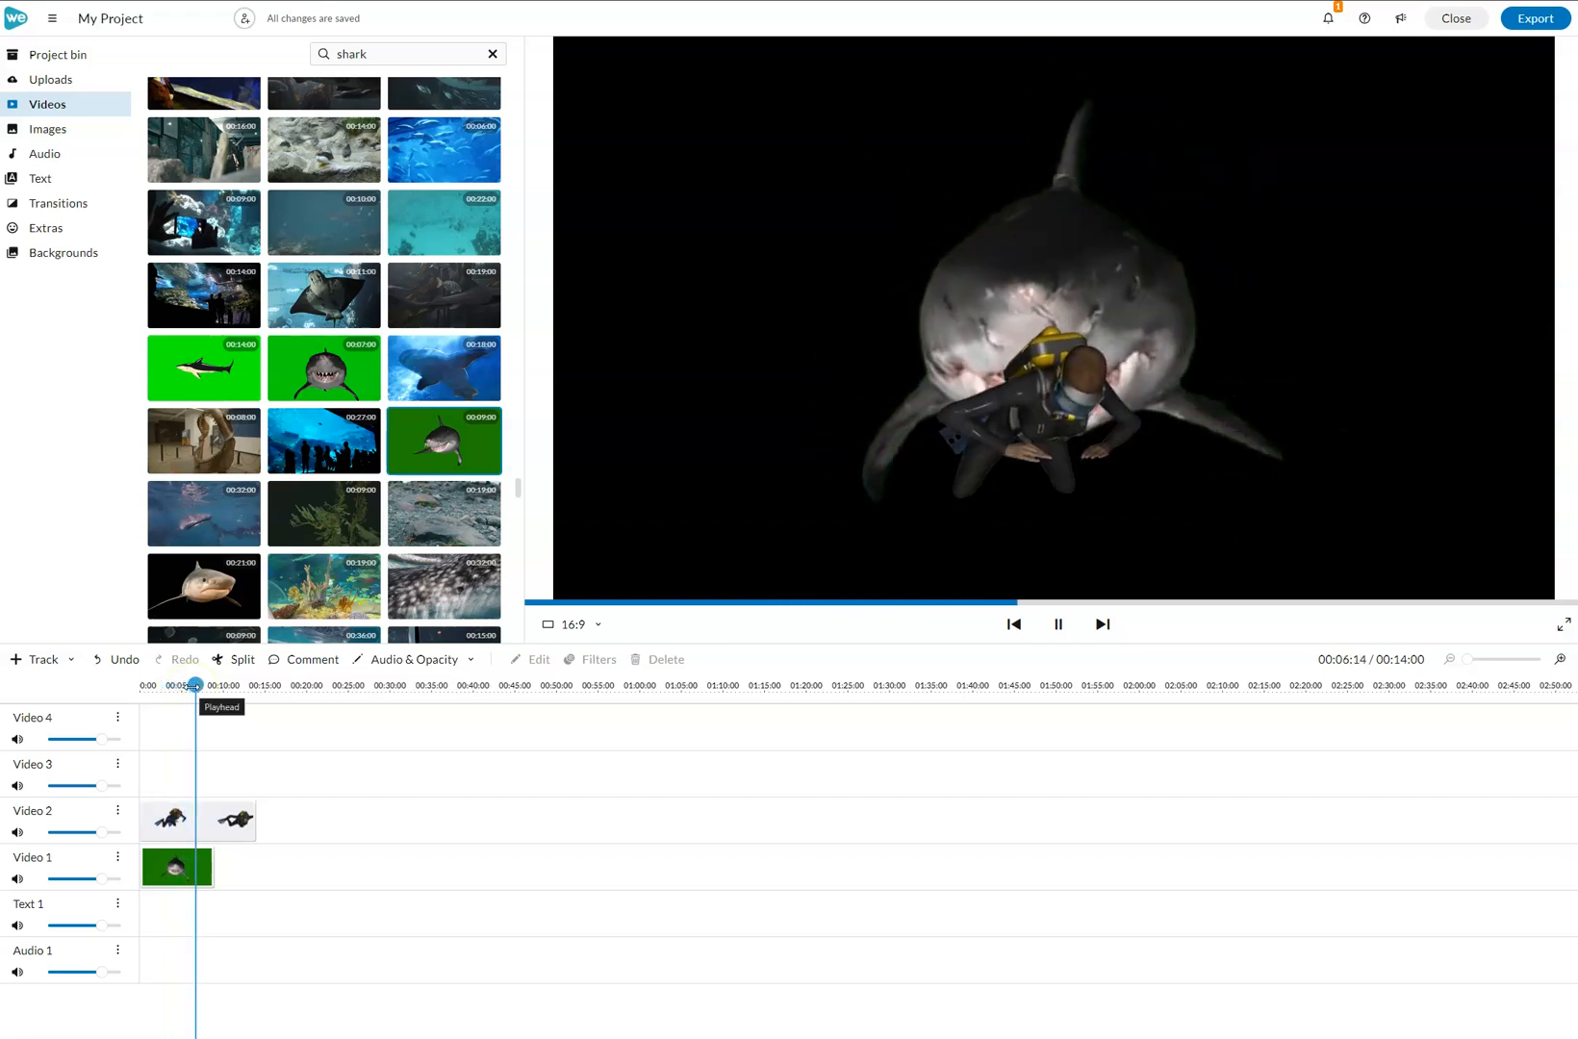
key("space")
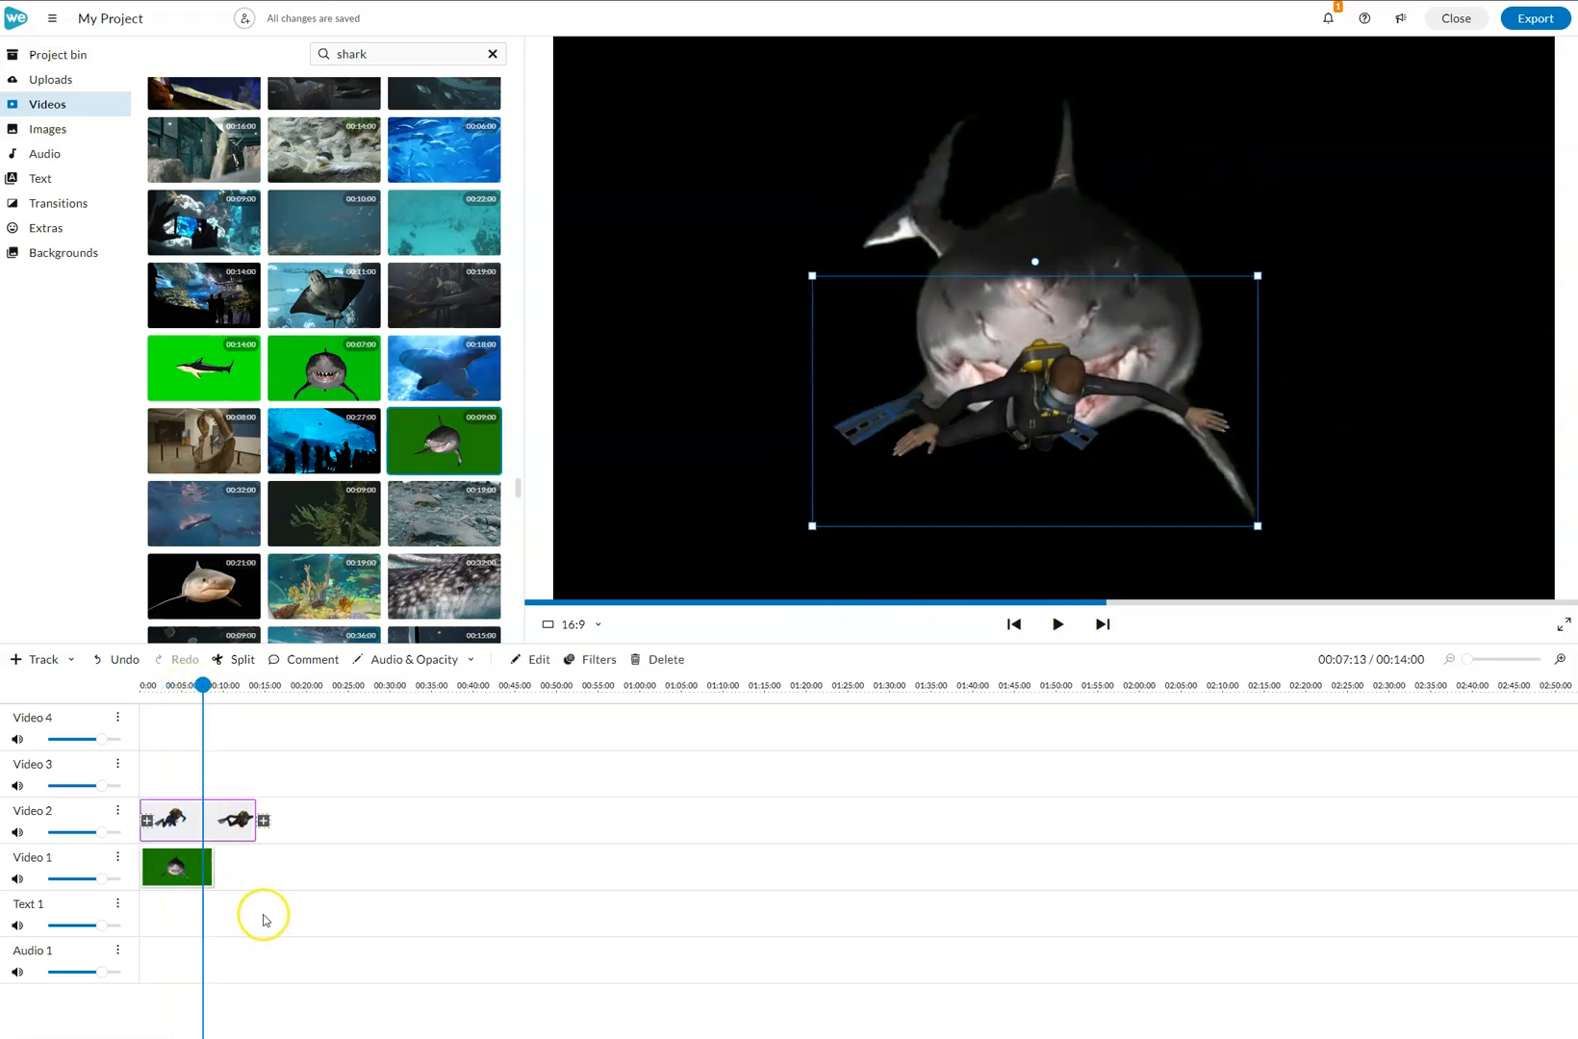
Duplicate the shark clip on the Video 1 track and place the copy directly after the original.
left_click(161, 869)
left_click(315, 705)
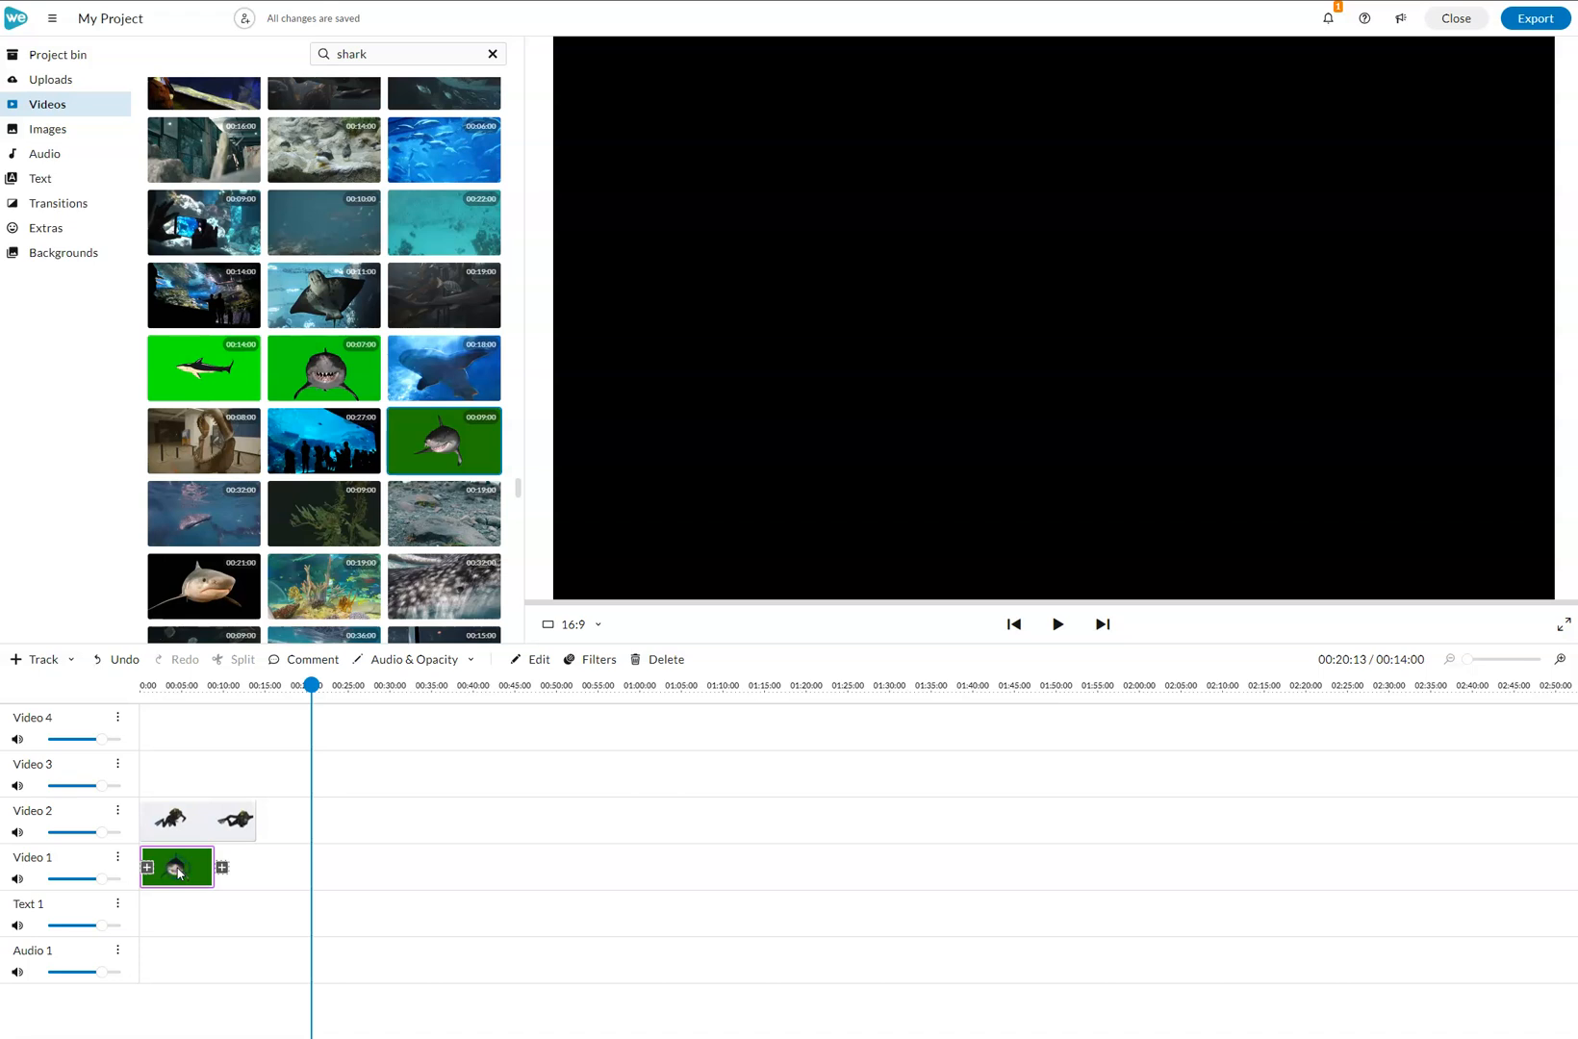
key("ctrl+c")
key("ctrl+v")
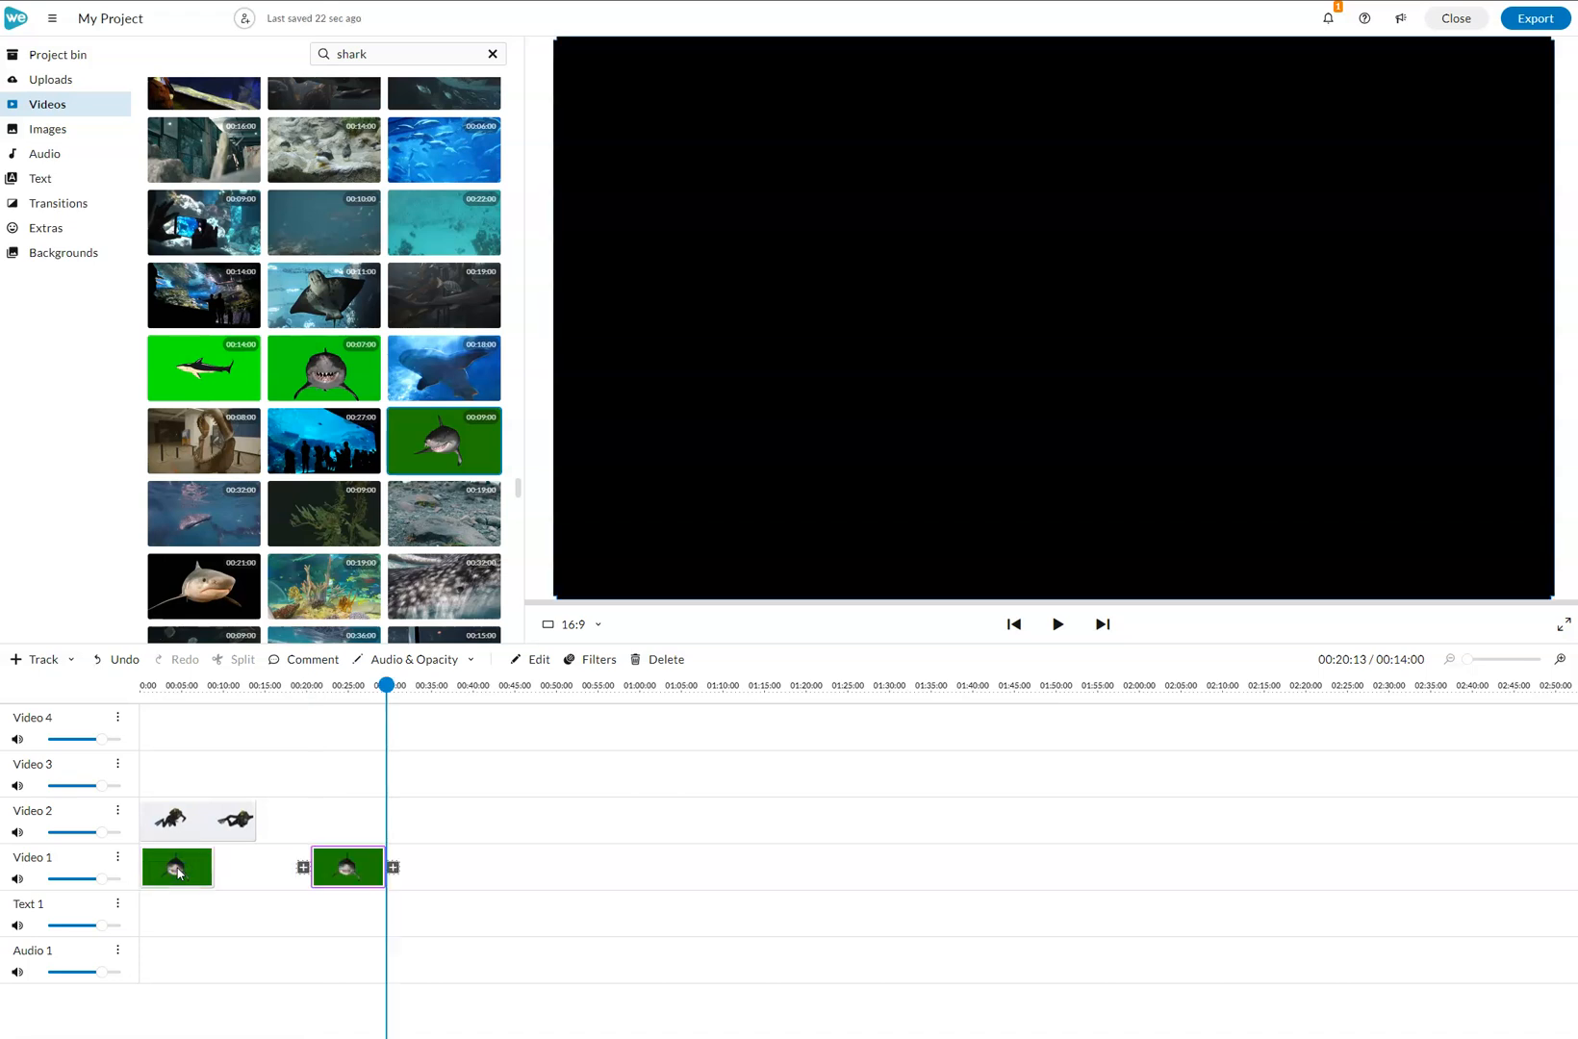
left_click_drag(338, 860, 247, 863)
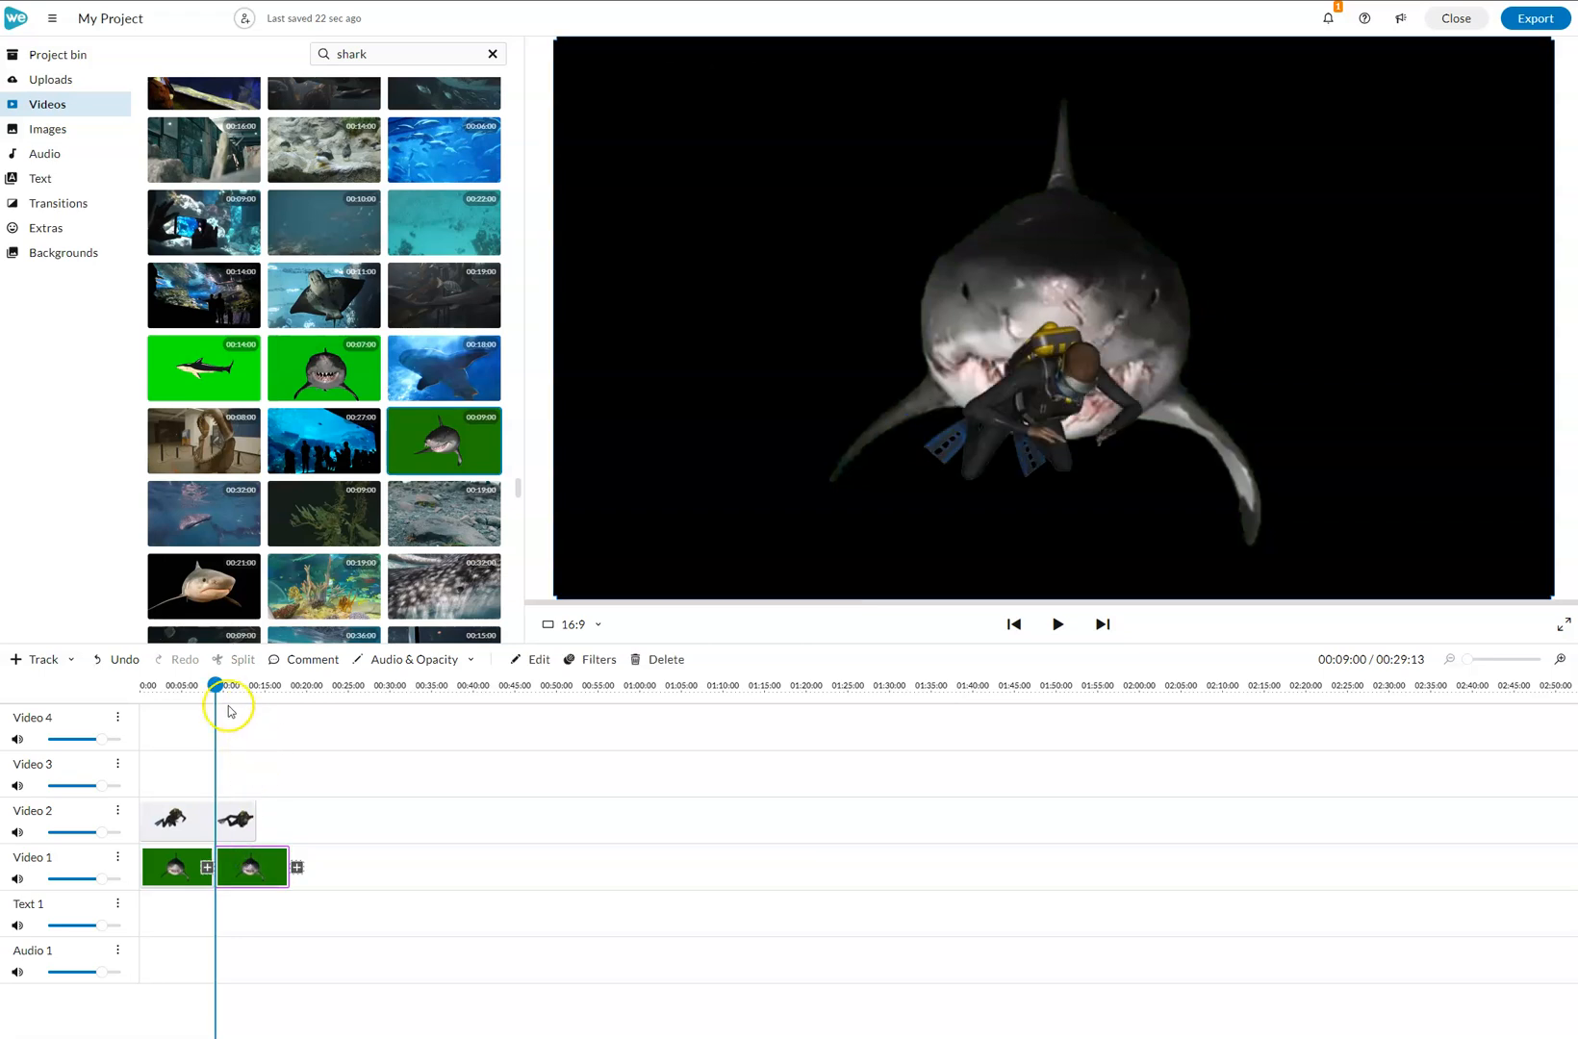
Preview the transition between the two shark clips and scrub through the timeline with the diver in front.
left_click_drag(220, 687, 212, 686)
key("space")
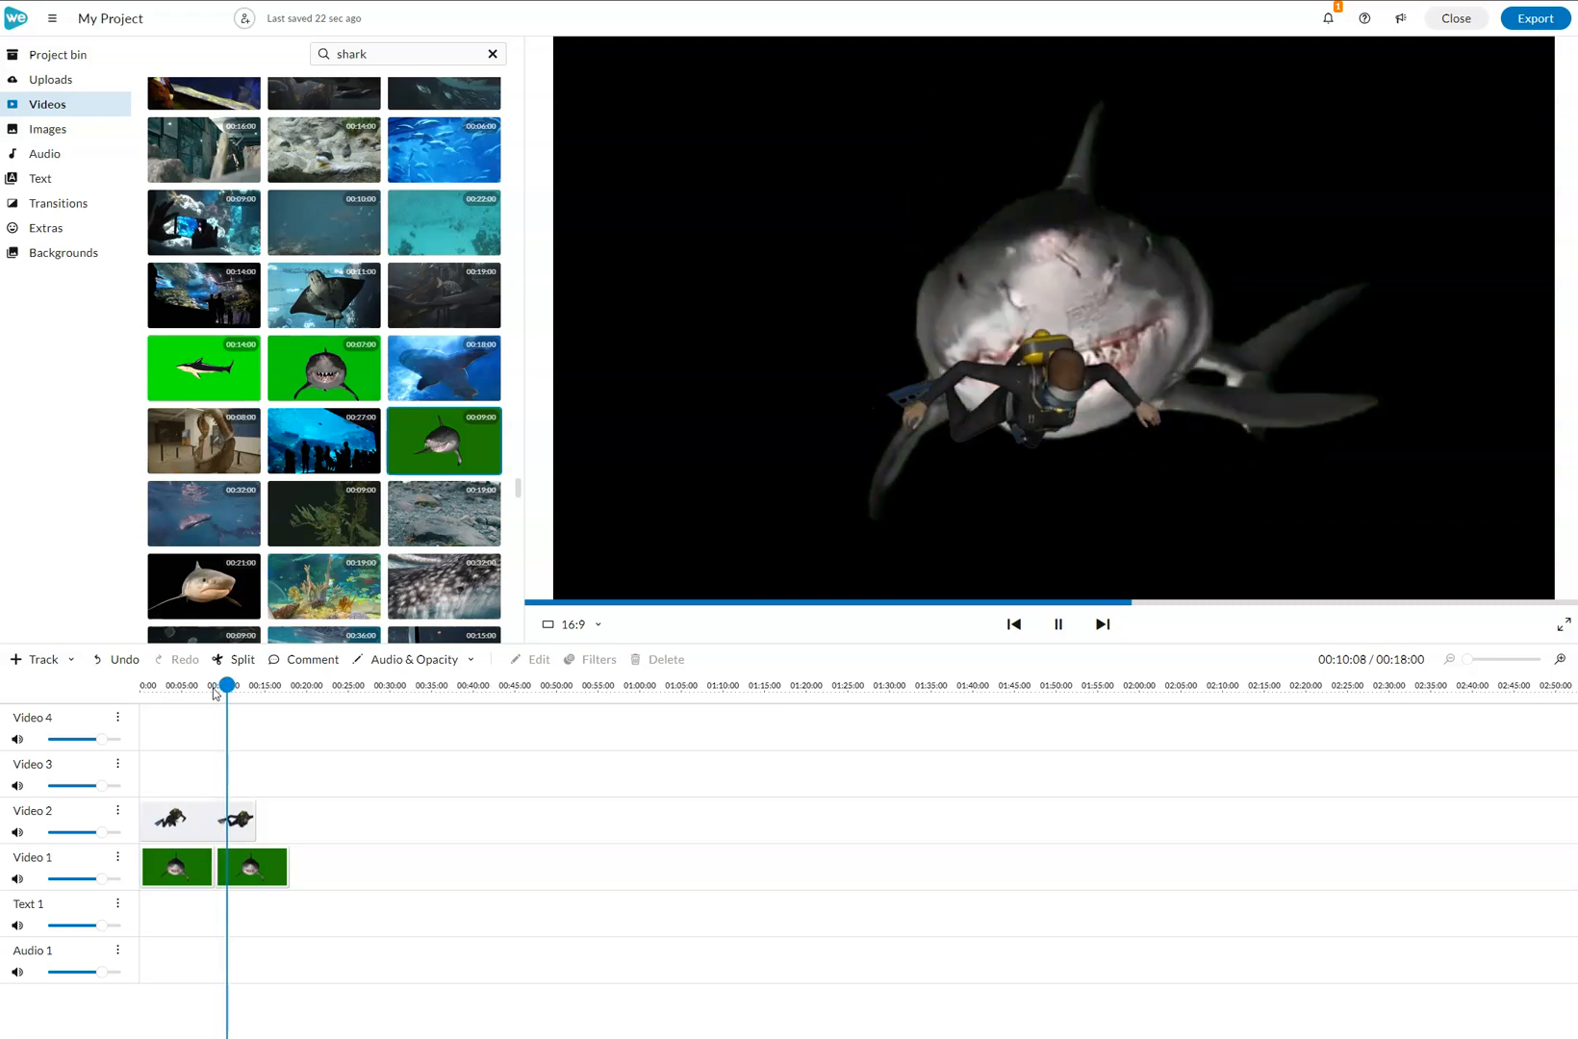
left_click(305, 755)
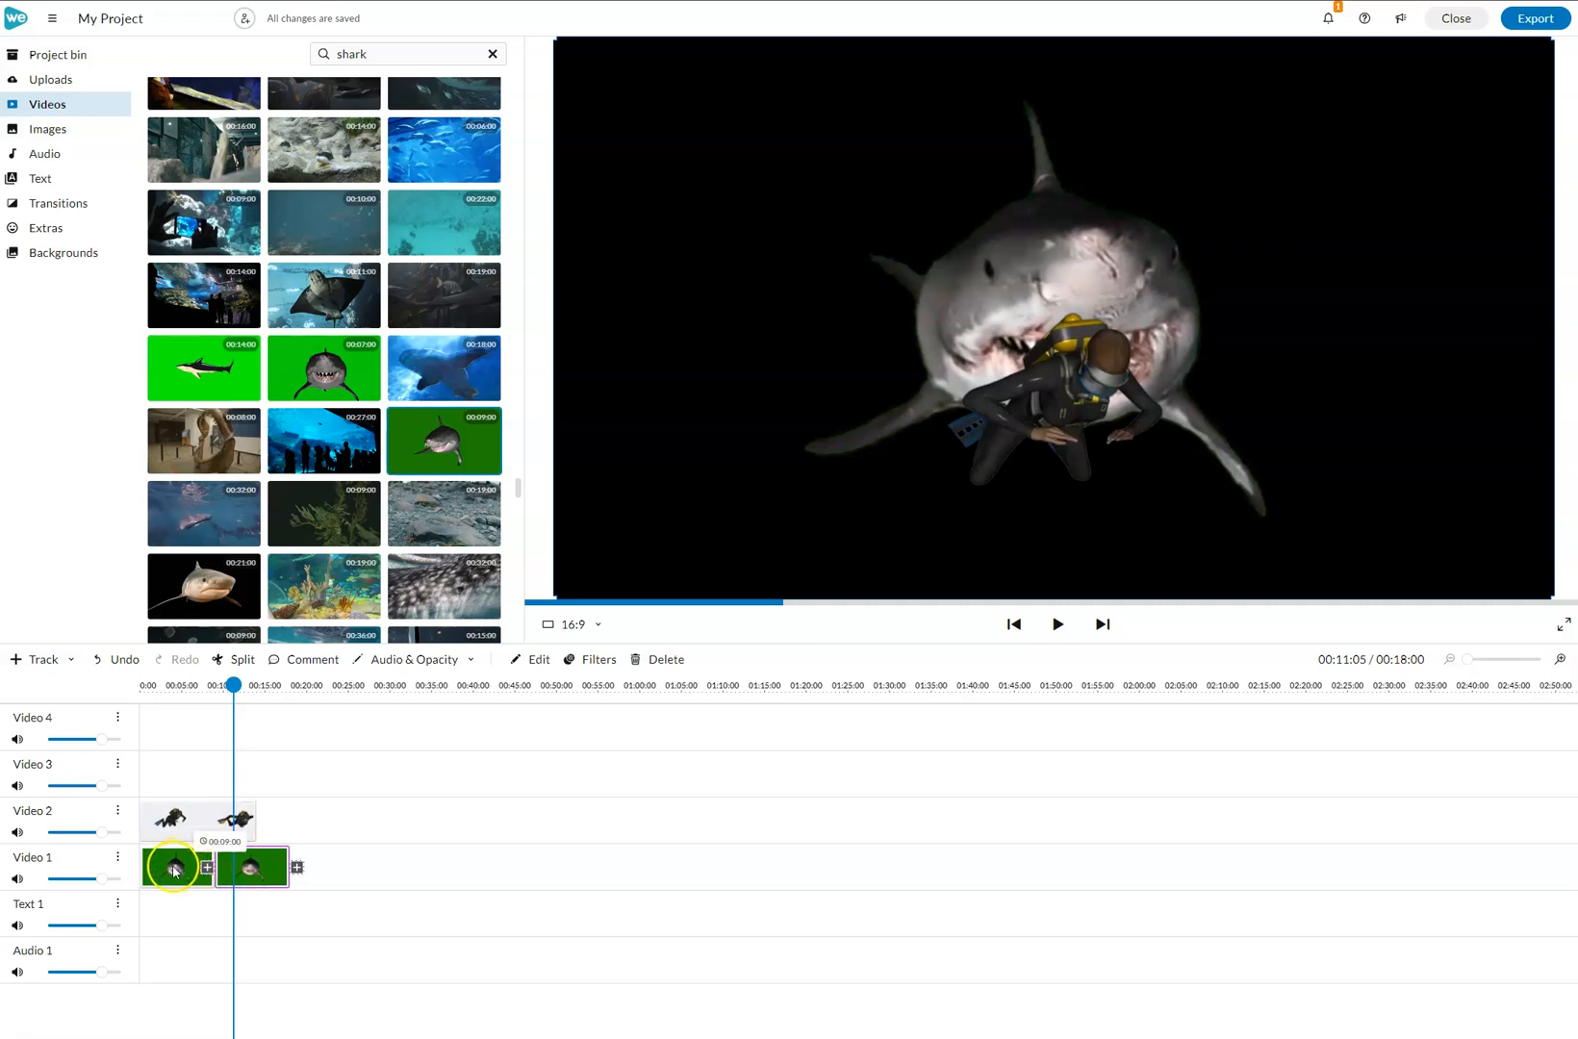
left_click(232, 685)
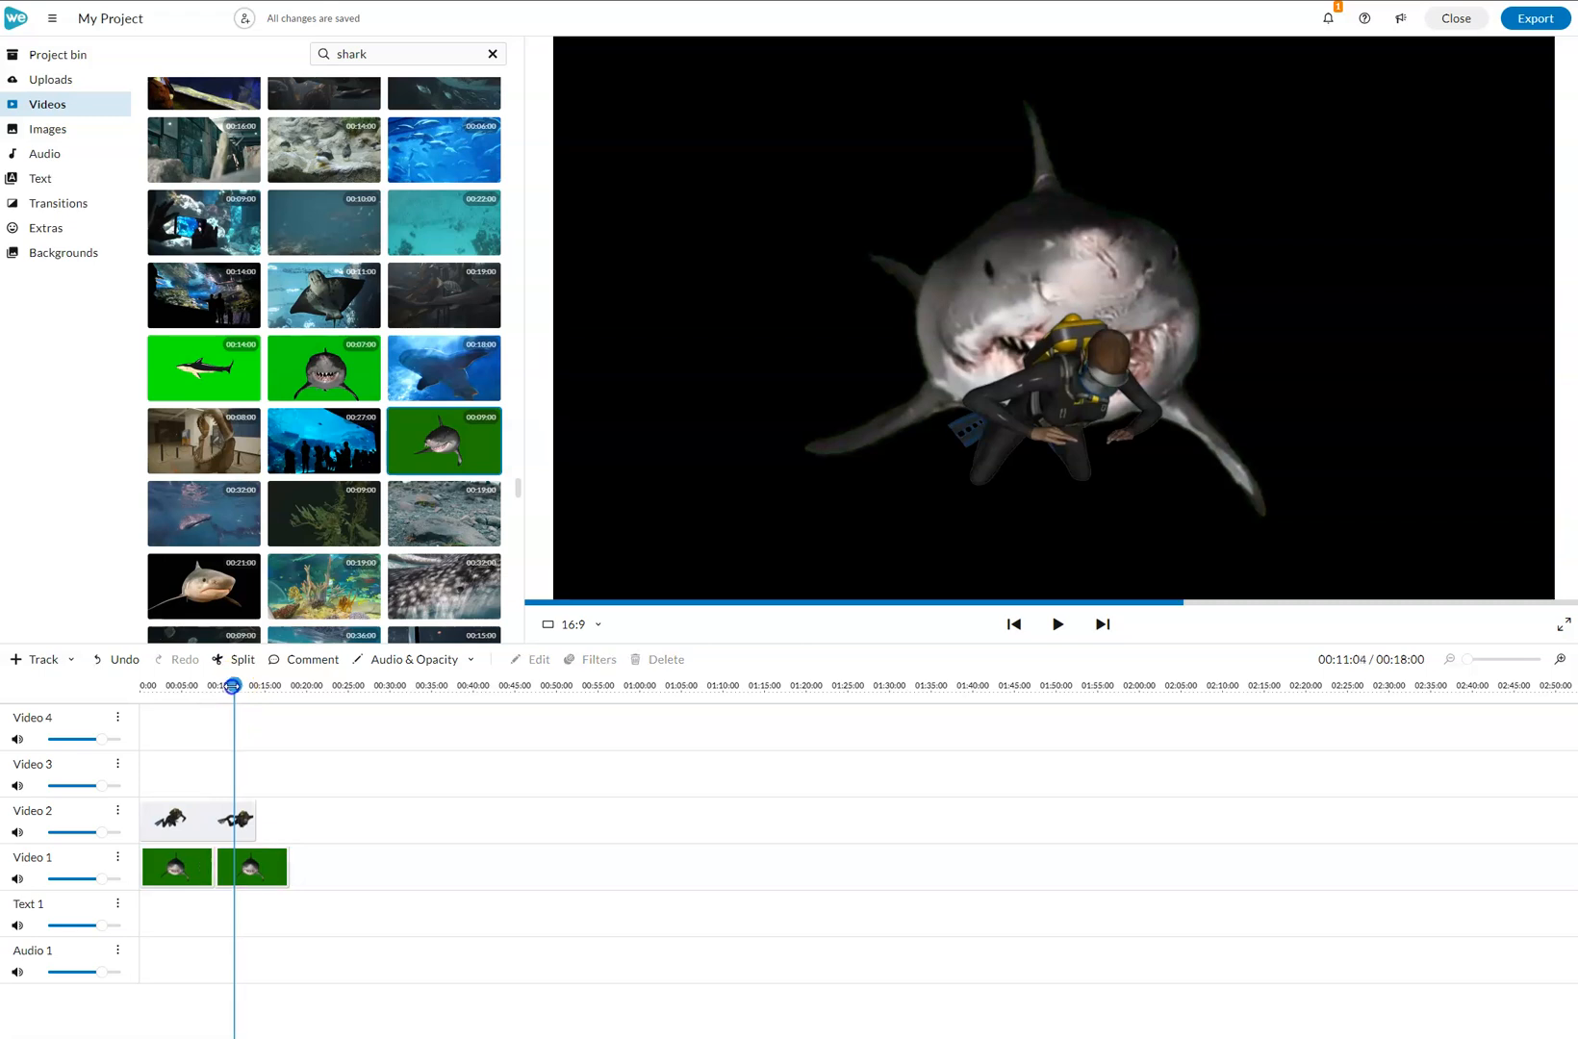
left_click_drag(232, 687, 191, 701)
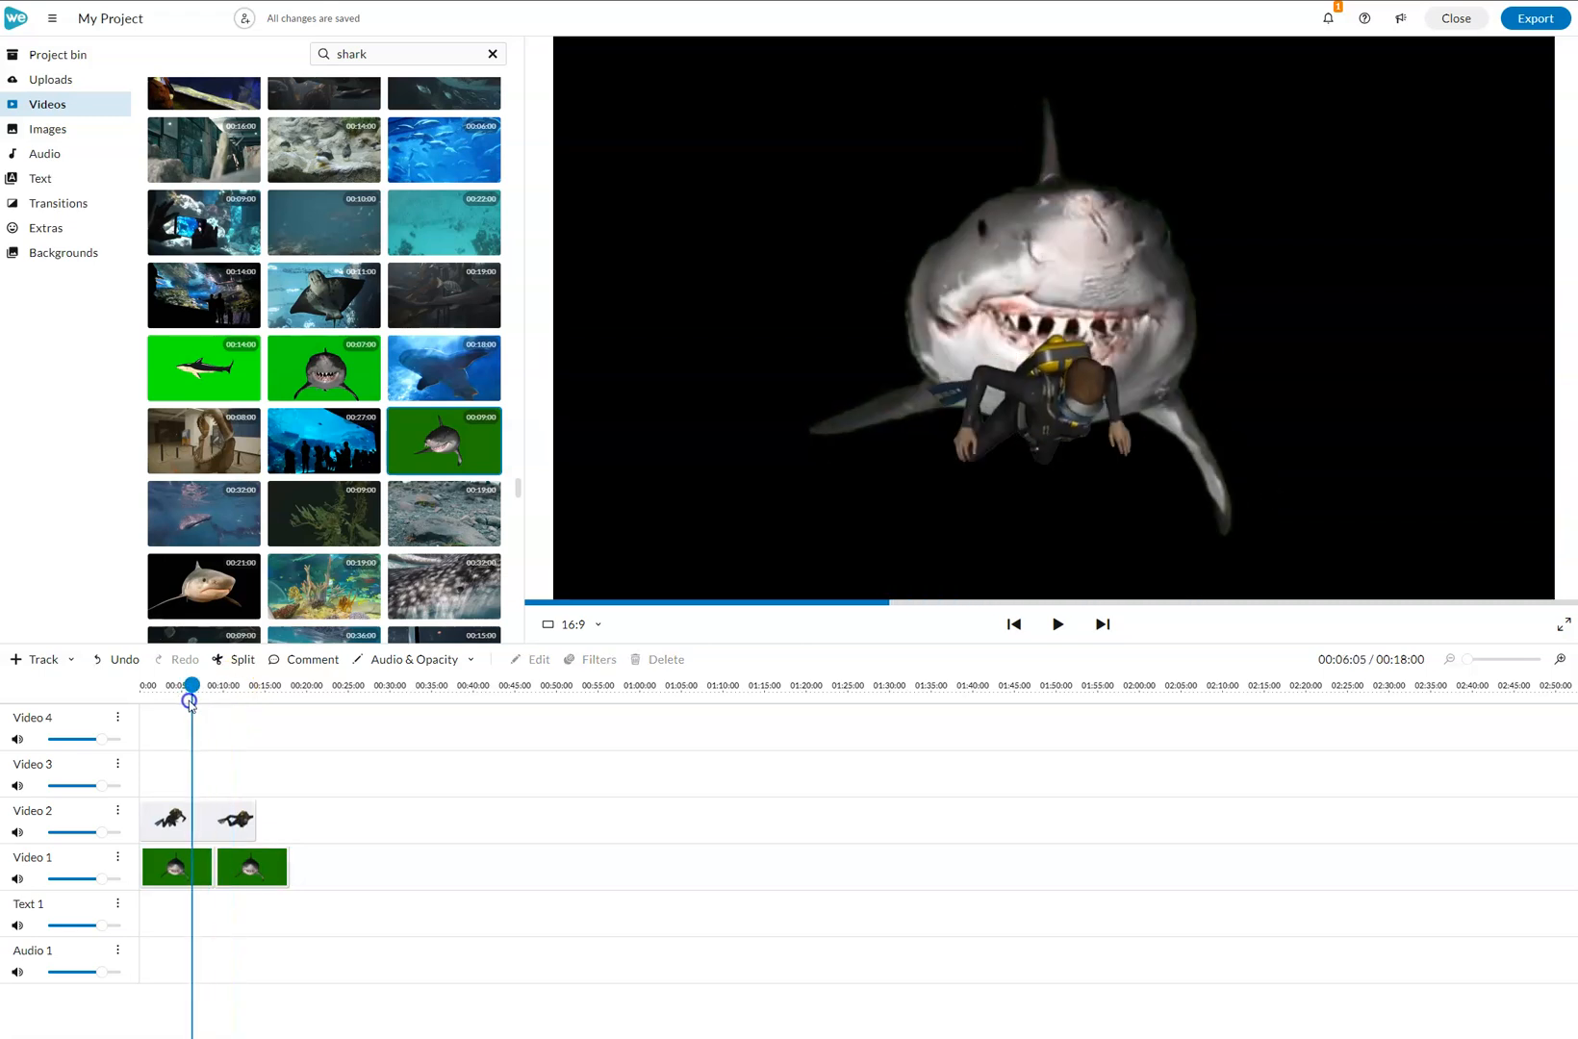
left_click_drag(190, 701, 326, 709)
left_click_drag(255, 701, 245, 698)
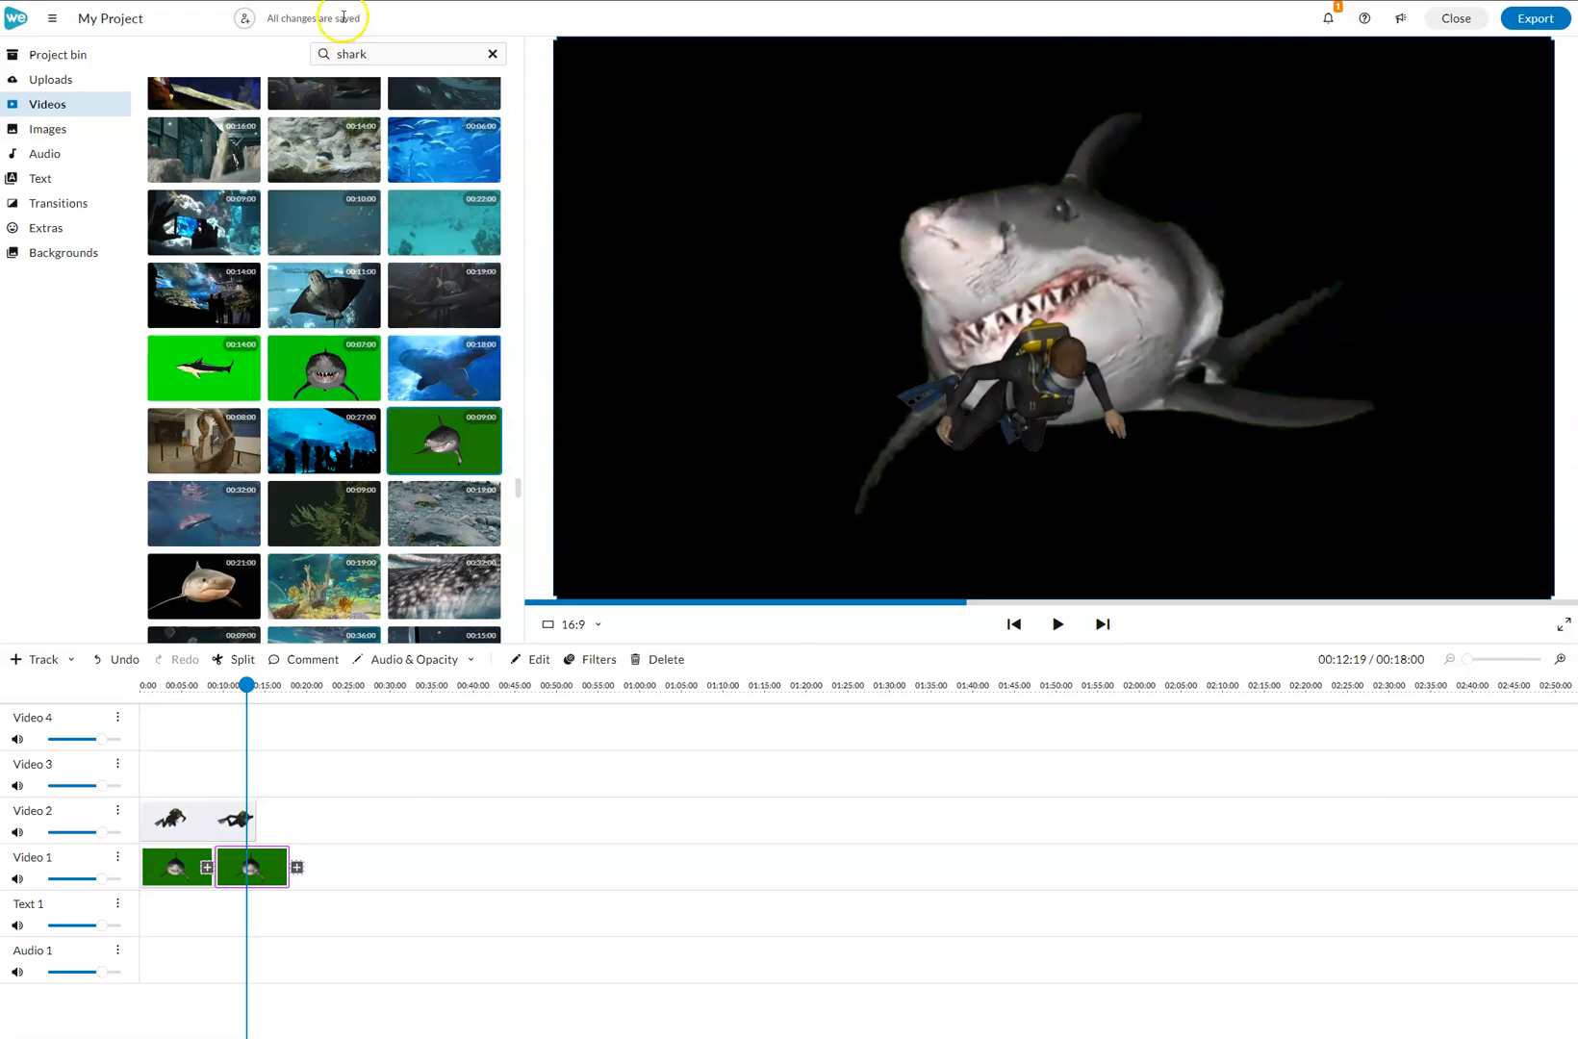
Search the stock videos for "underwater" and place the 11-second sandy seabed clip at the start of the Video 3 track.
left_click(492, 54)
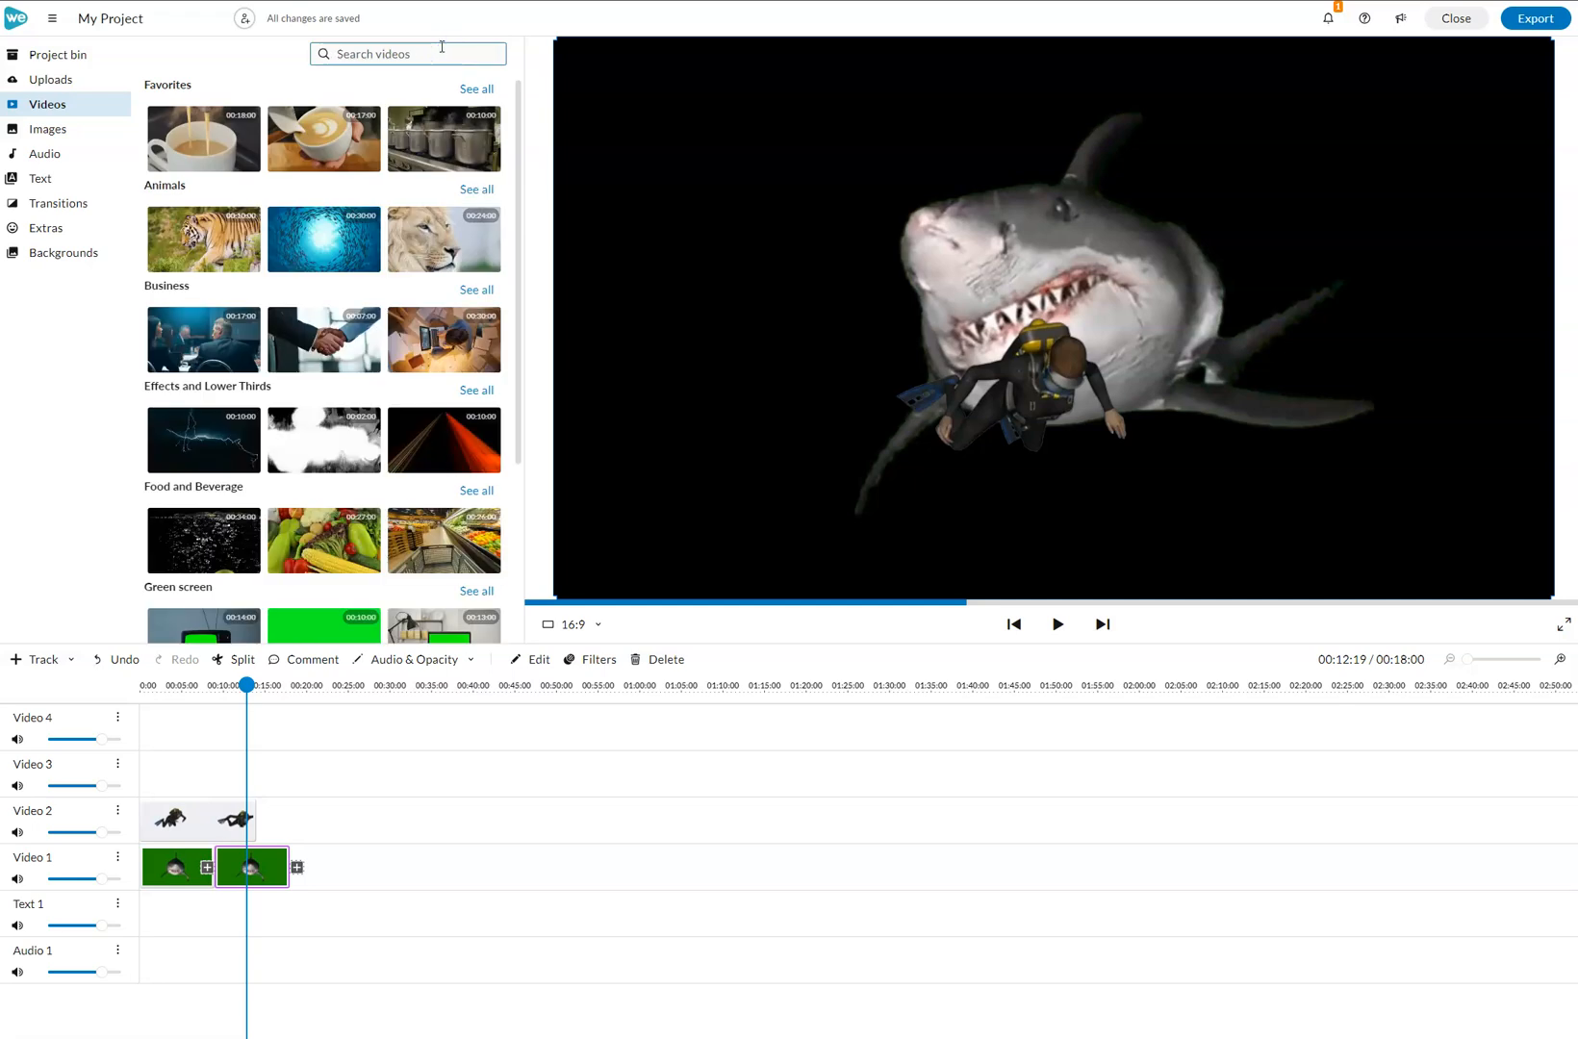
type("underwater")
key("Return")
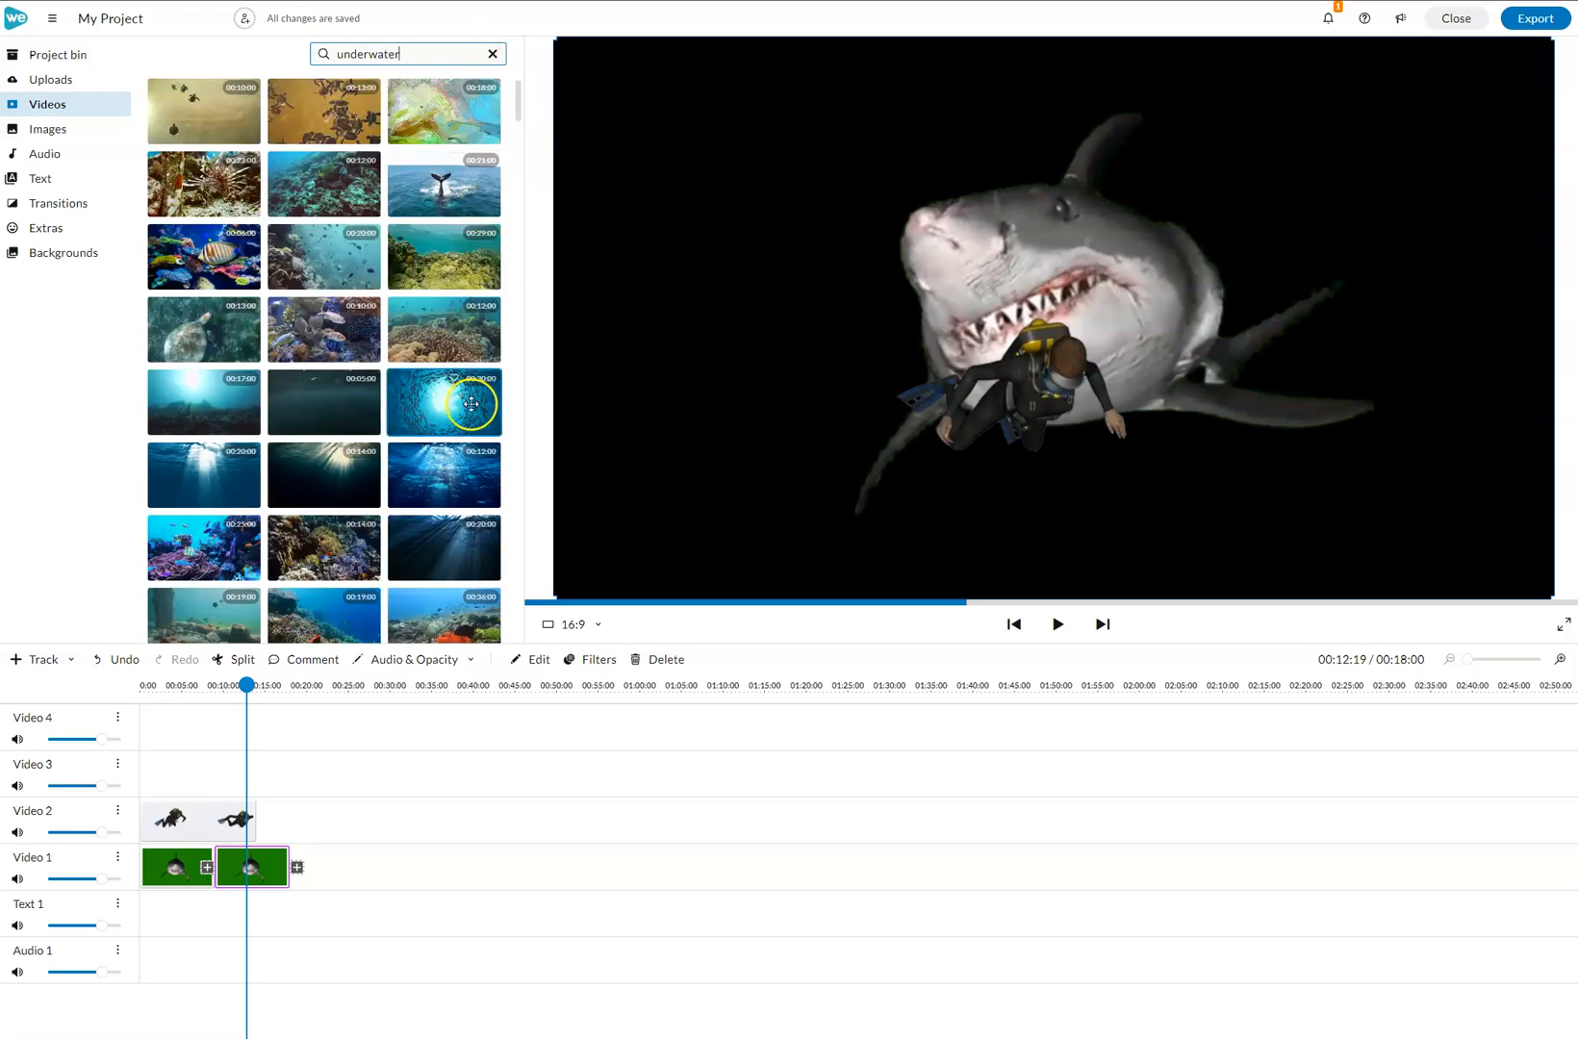
scroll(389, 481, "down", 2)
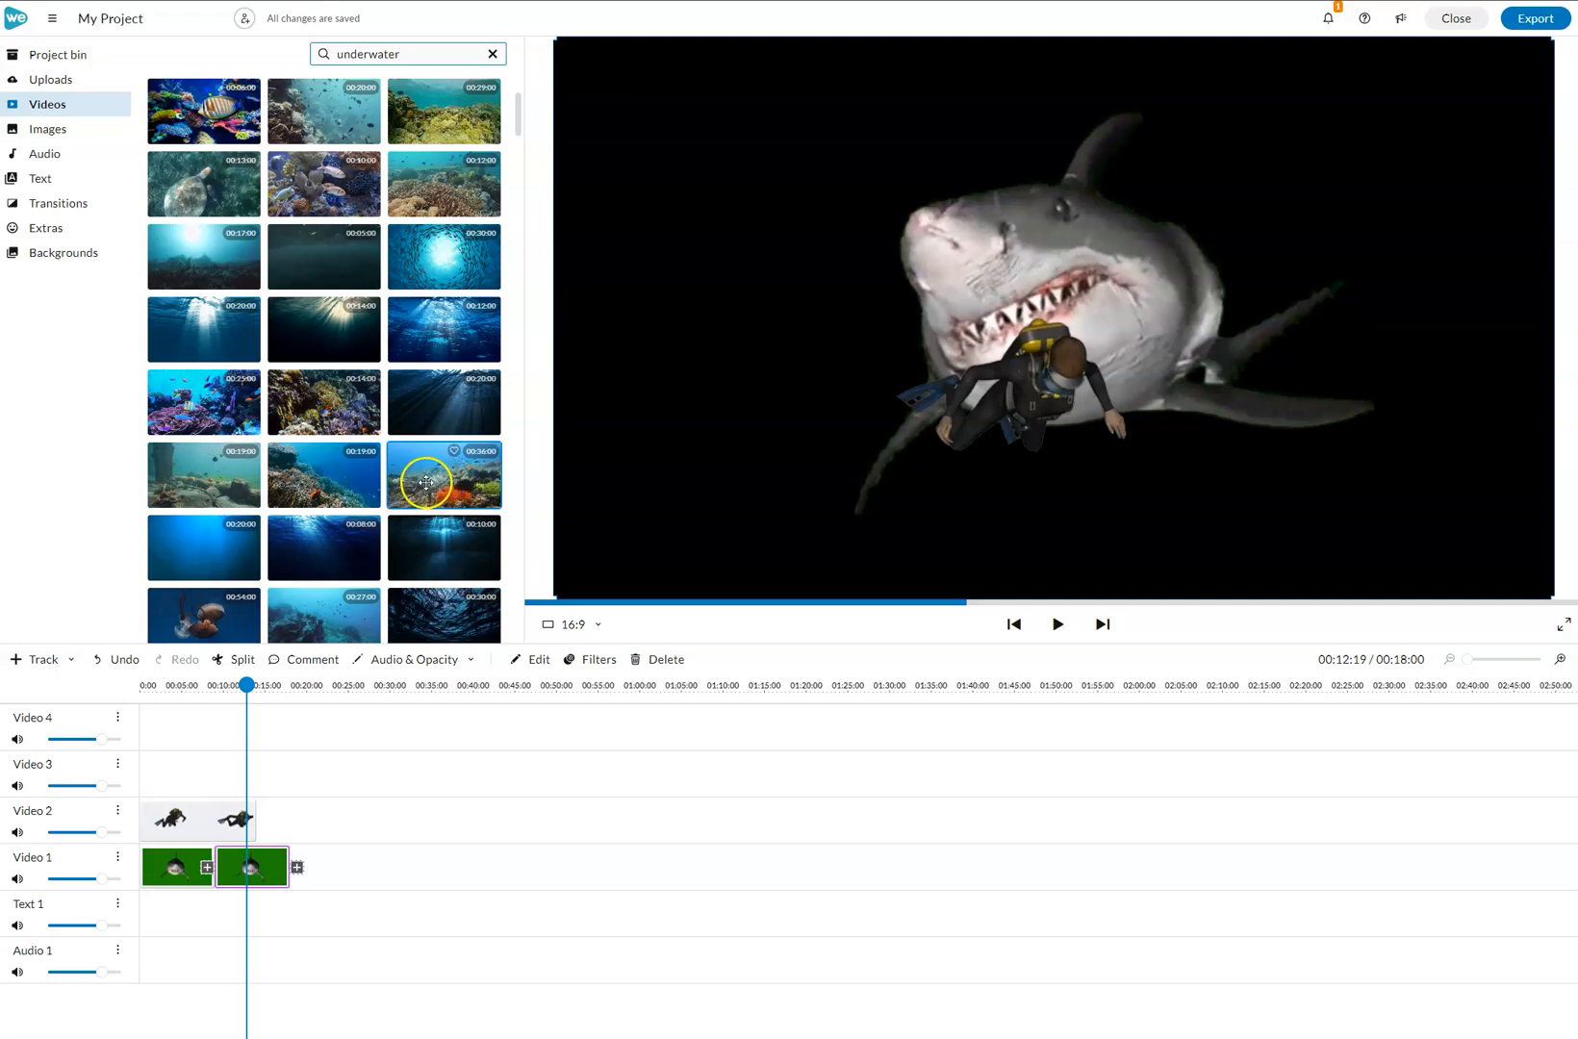
scroll(436, 476, "down", 3)
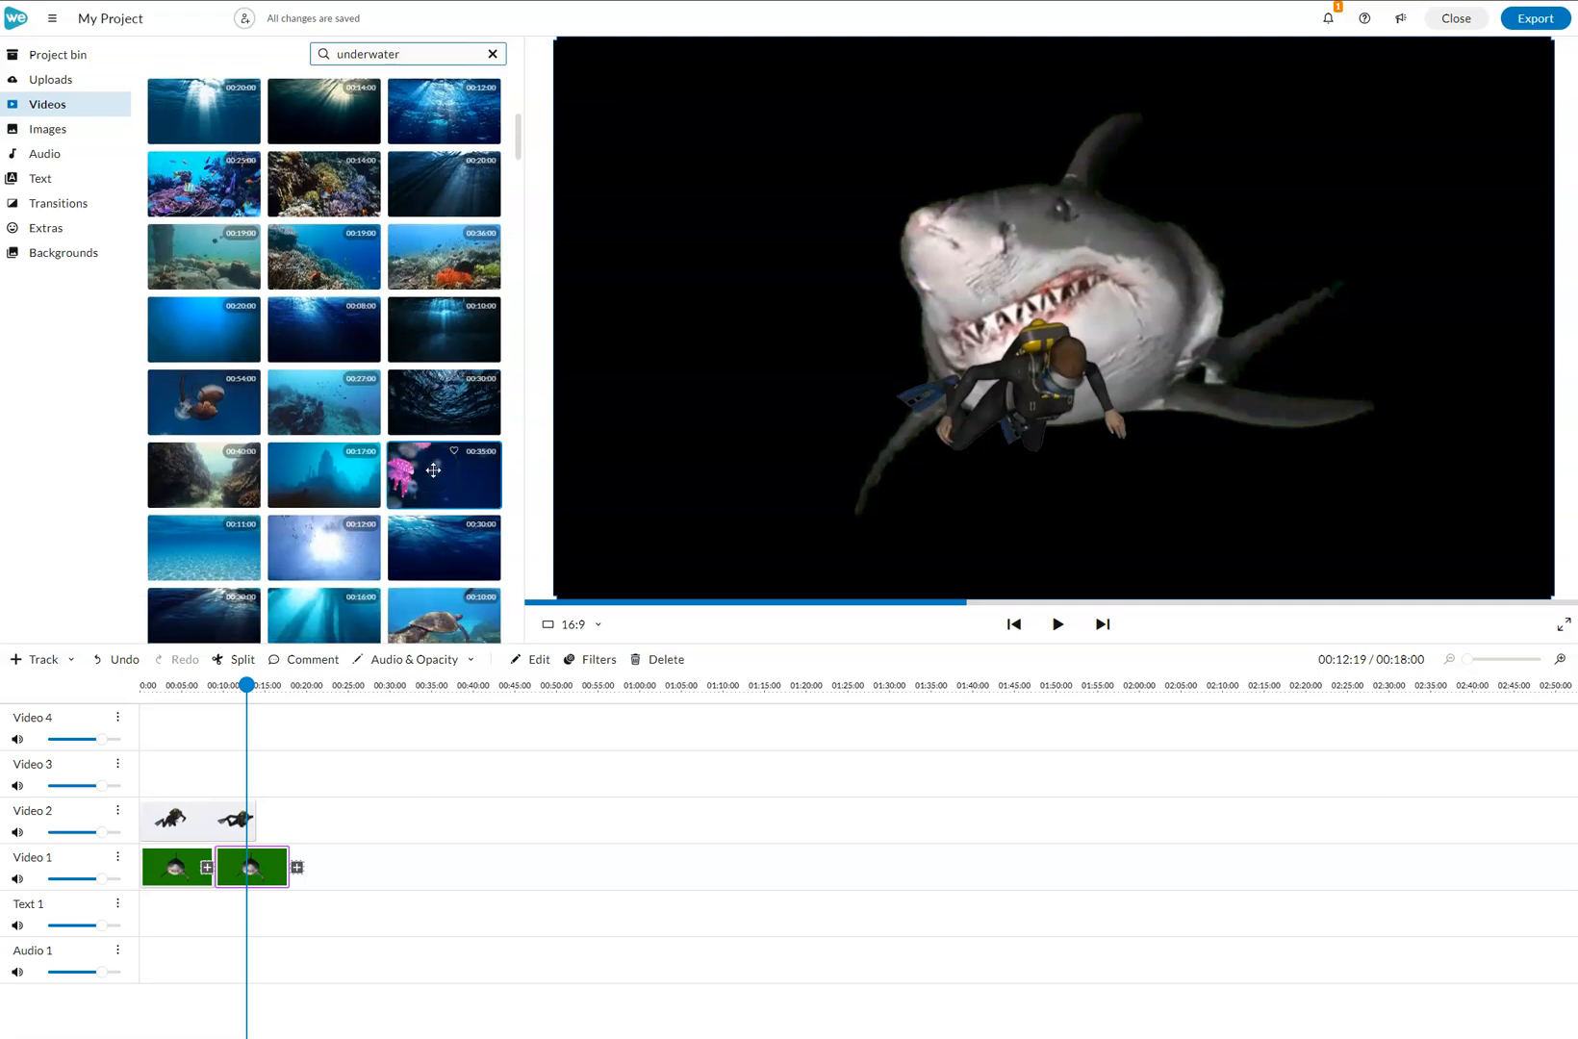
scroll(388, 487, "down", 1)
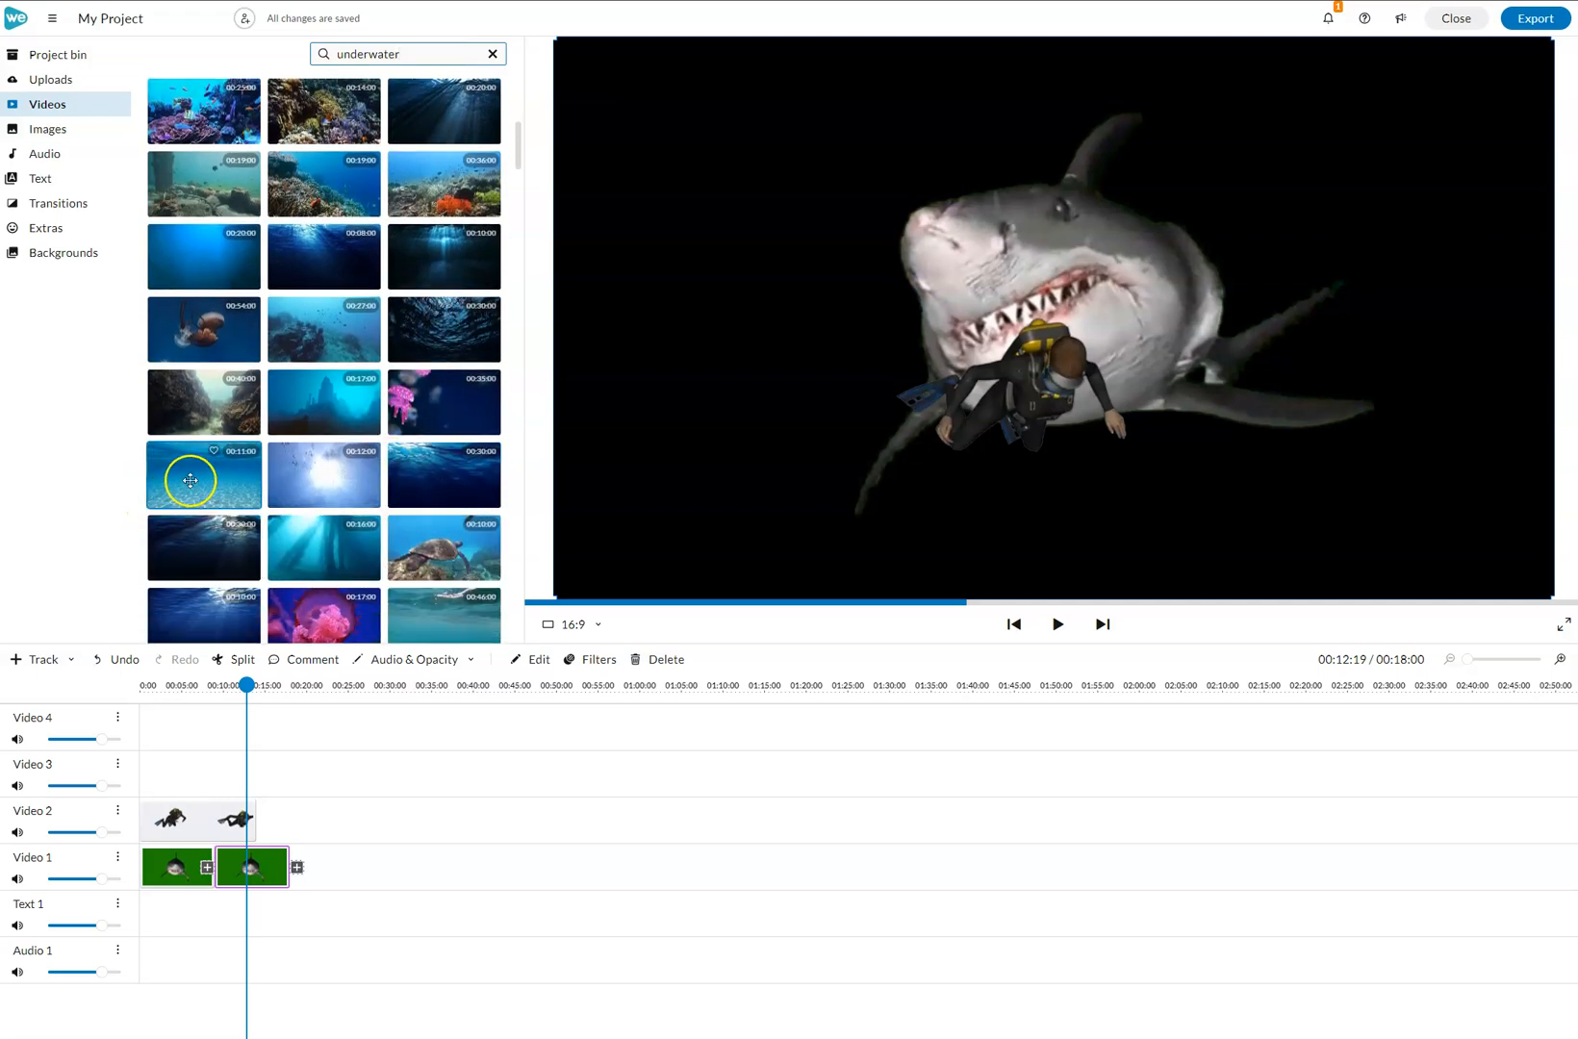
left_click_drag(197, 476, 172, 781)
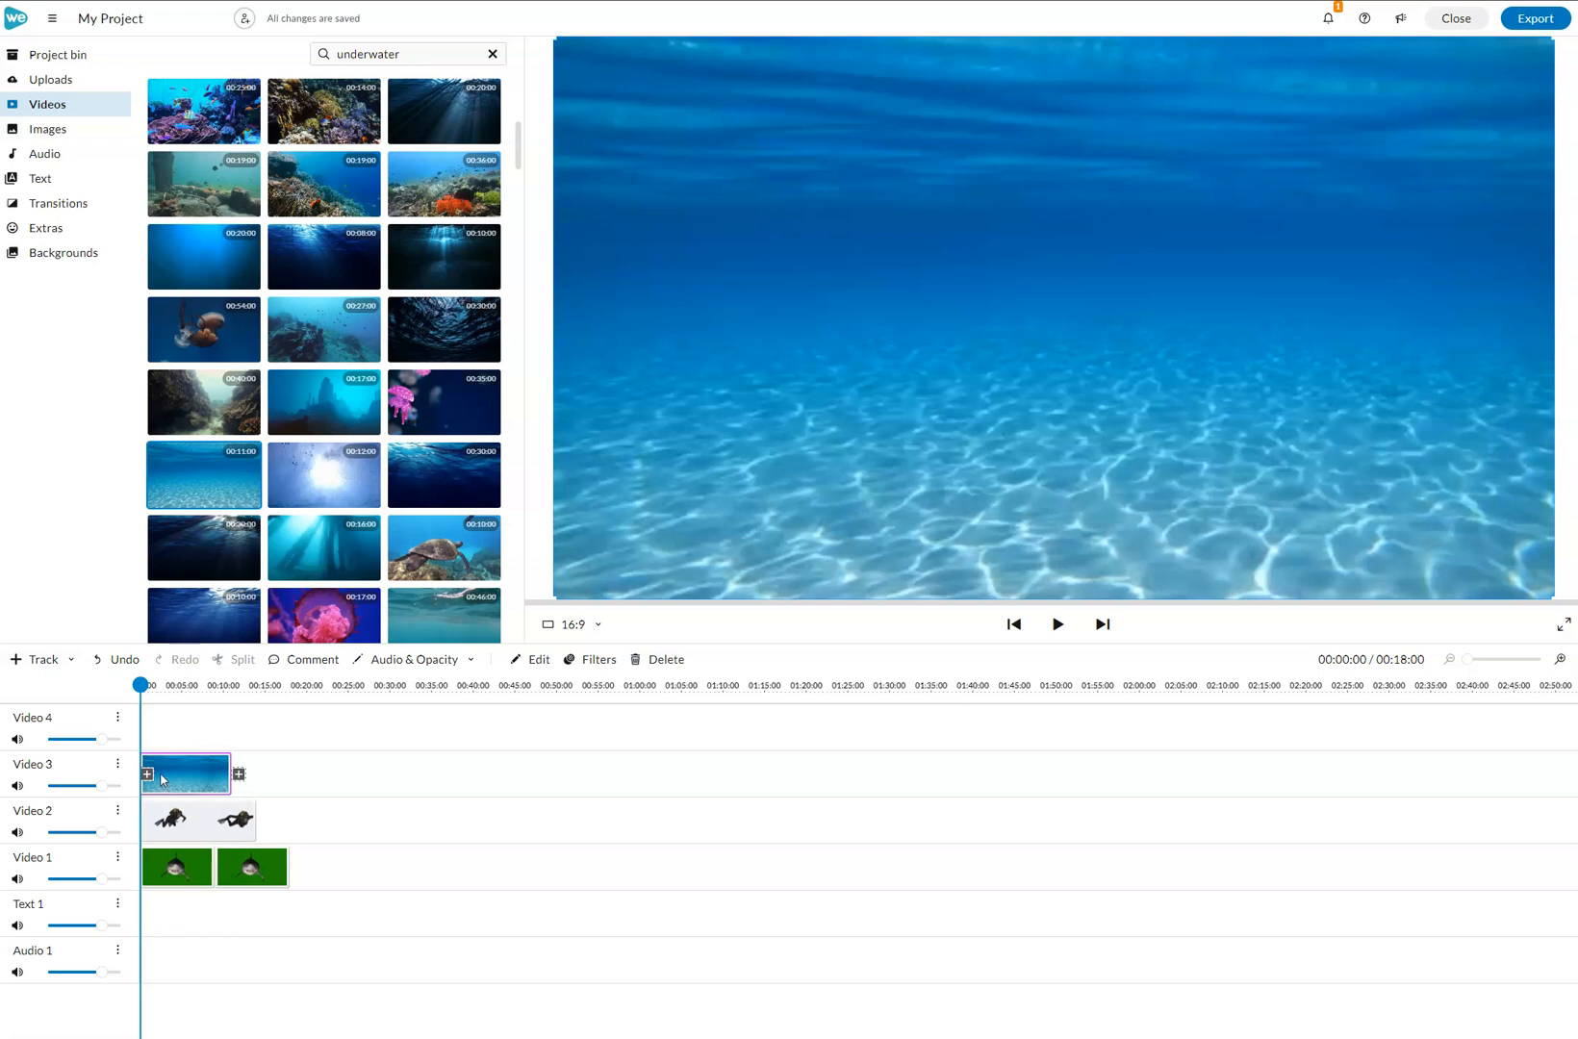
Rearrange the layers with the diver on Video 3, both shark clips on Video 2 and the seabed clip on Video 1, and preview the playback.
left_click_drag(164, 780, 323, 779)
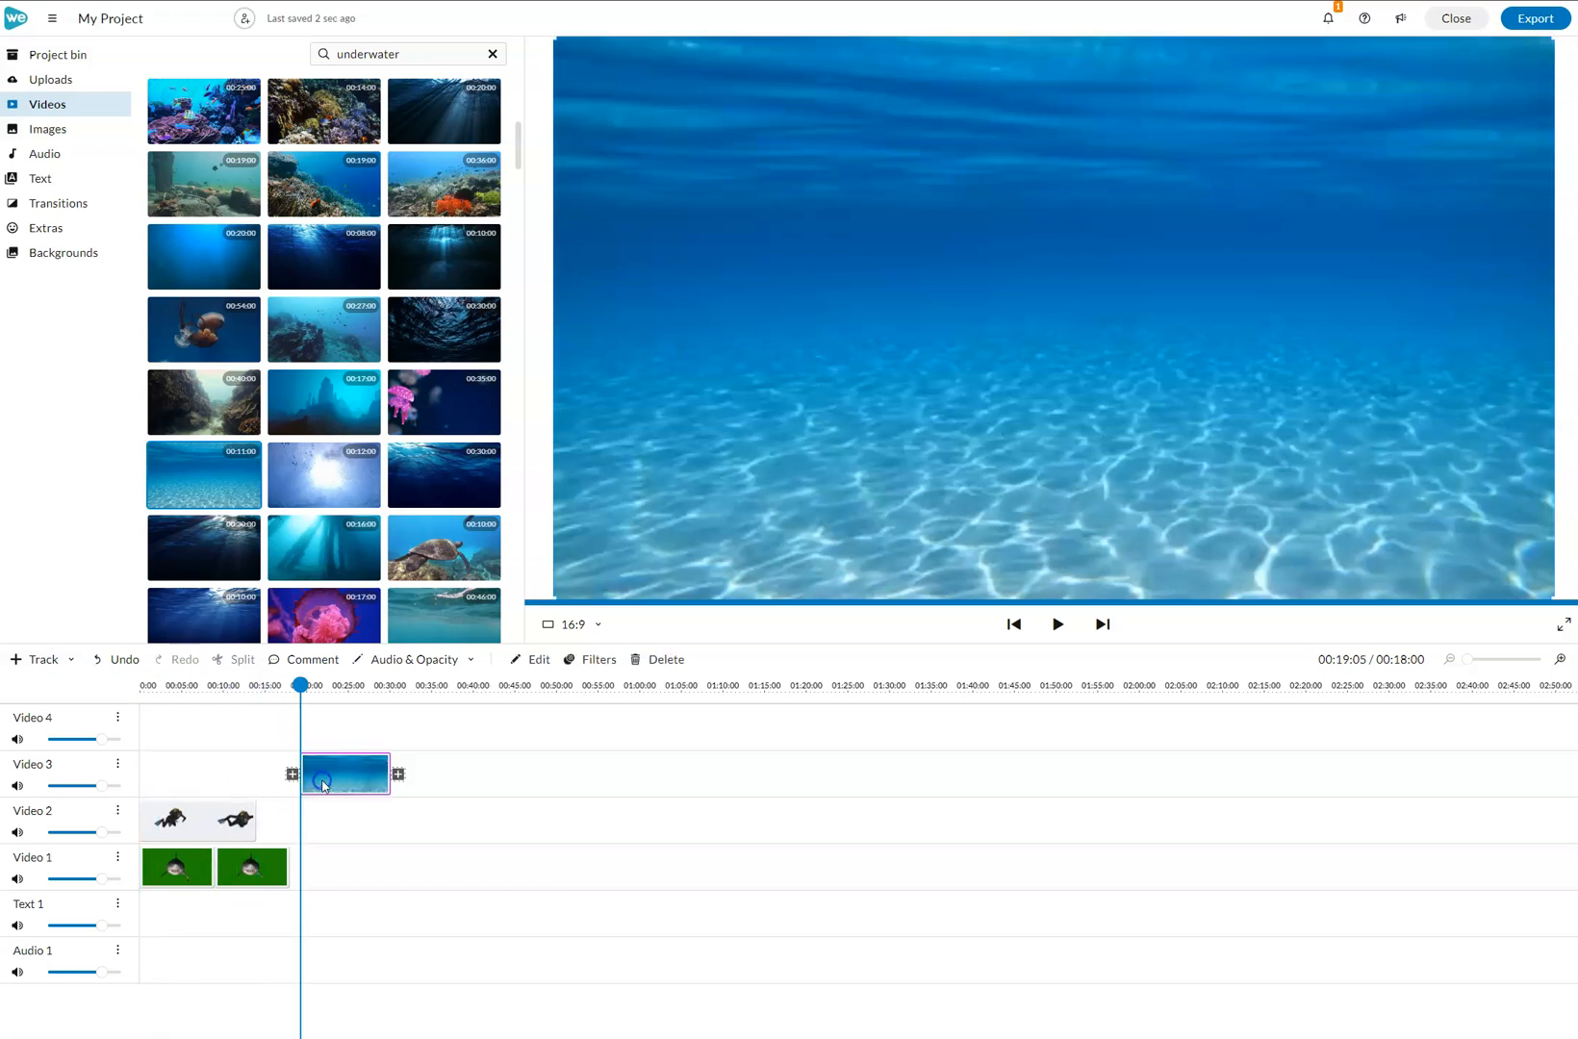
left_click_drag(216, 821, 172, 799)
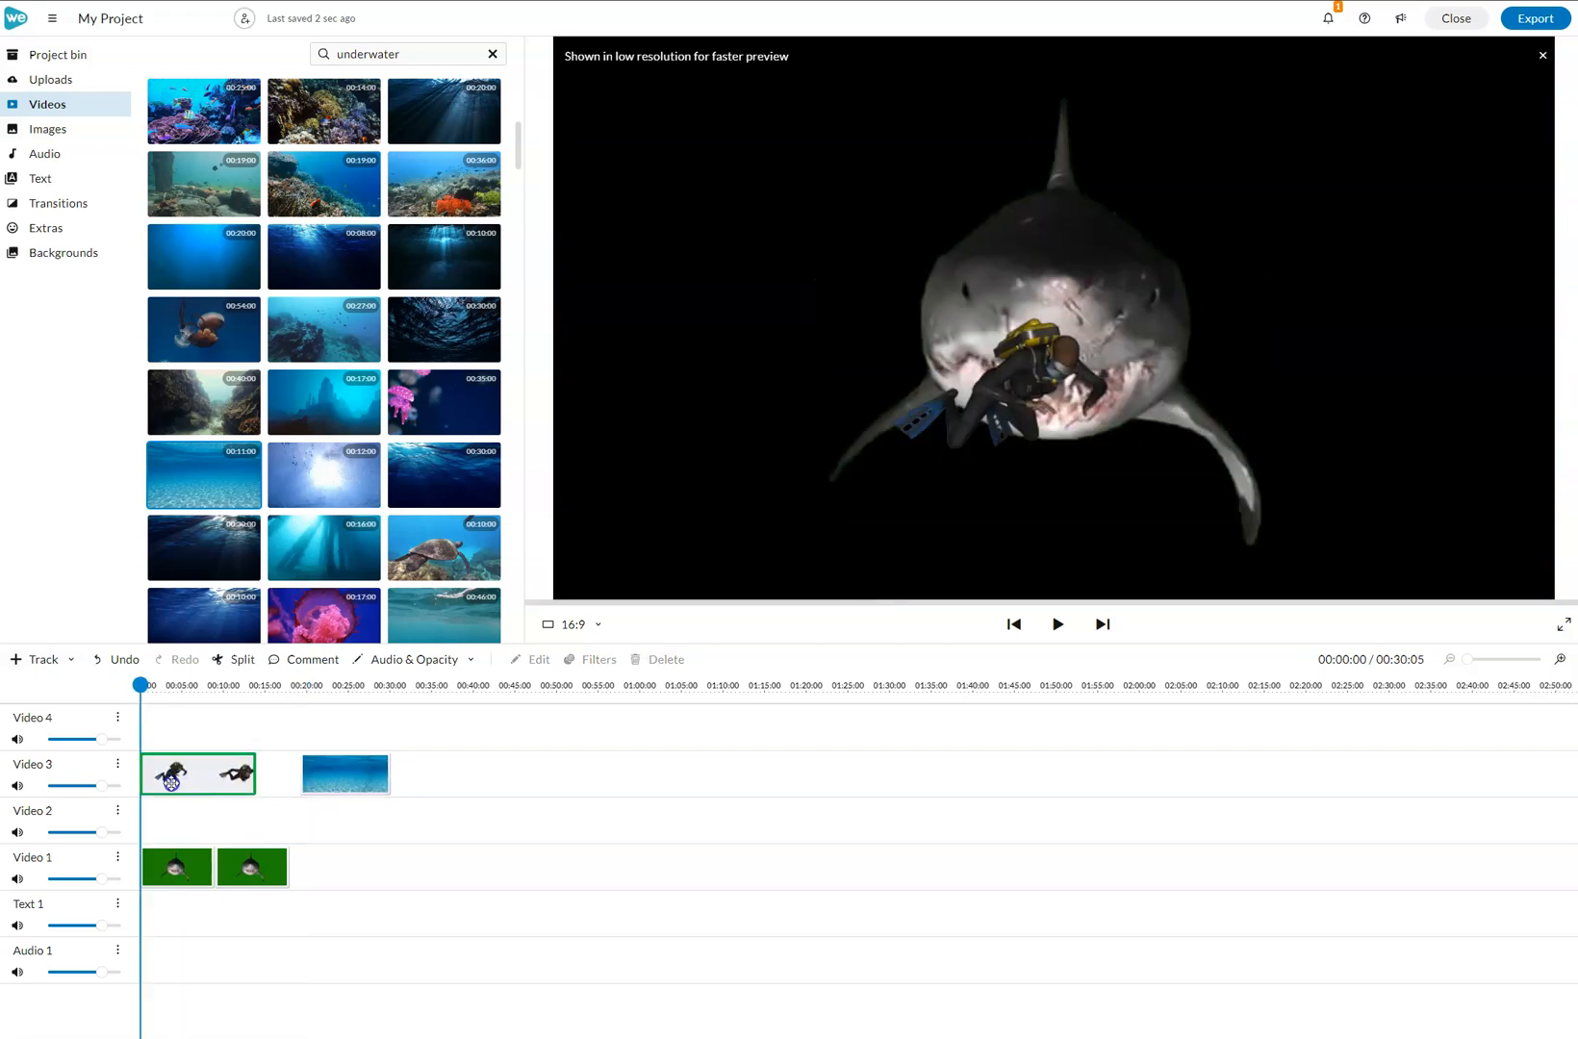
mouse_move(175, 868)
left_mouse_down()
mouse_move(181, 840)
mouse_move(246, 865)
mouse_move(241, 834)
mouse_move(310, 799)
mouse_move(332, 826)
mouse_move(241, 863)
mouse_move(164, 863)
left_mouse_up()
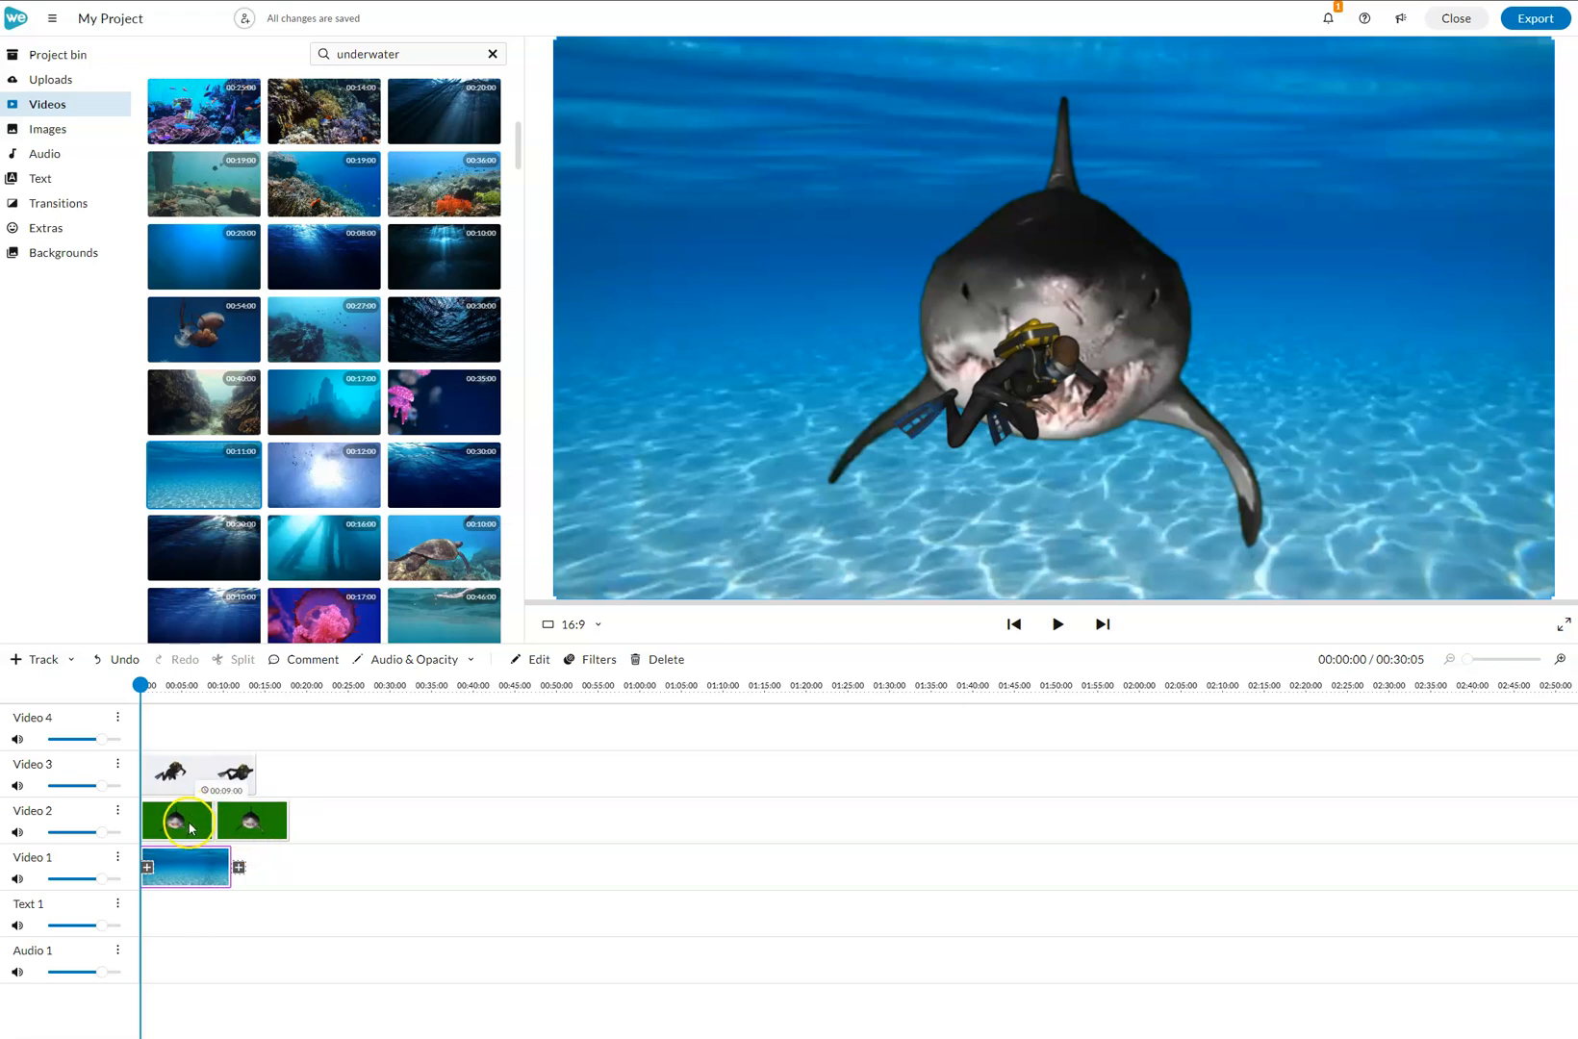
key("space")
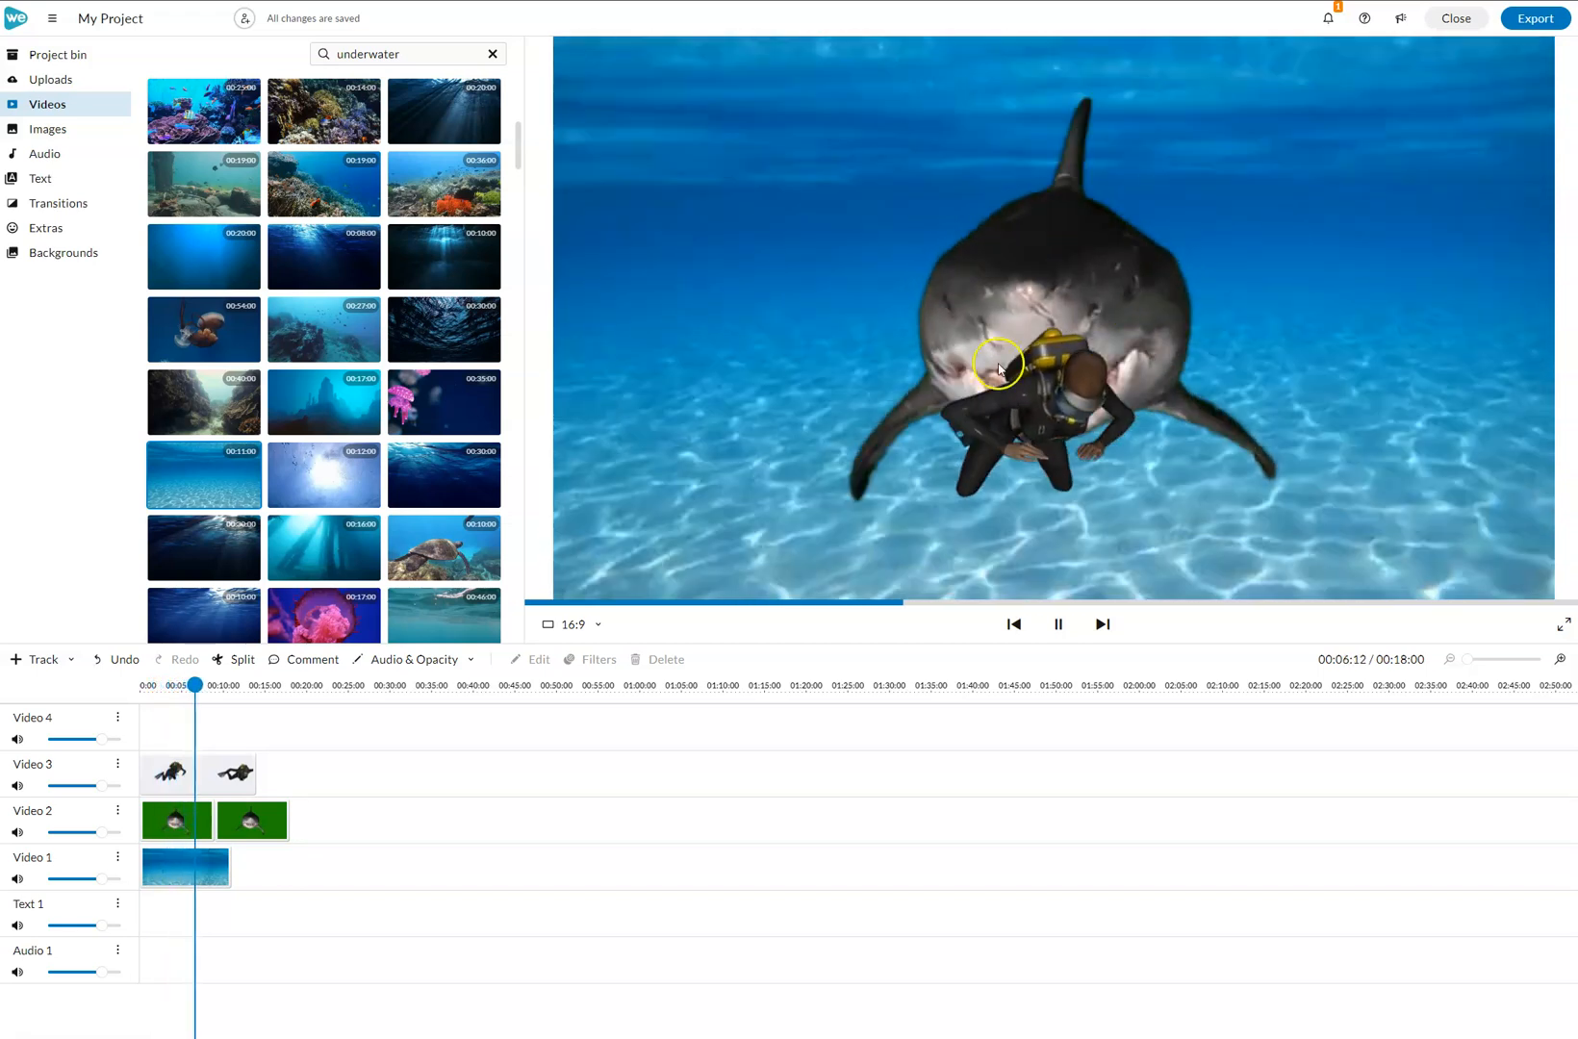
key("space")
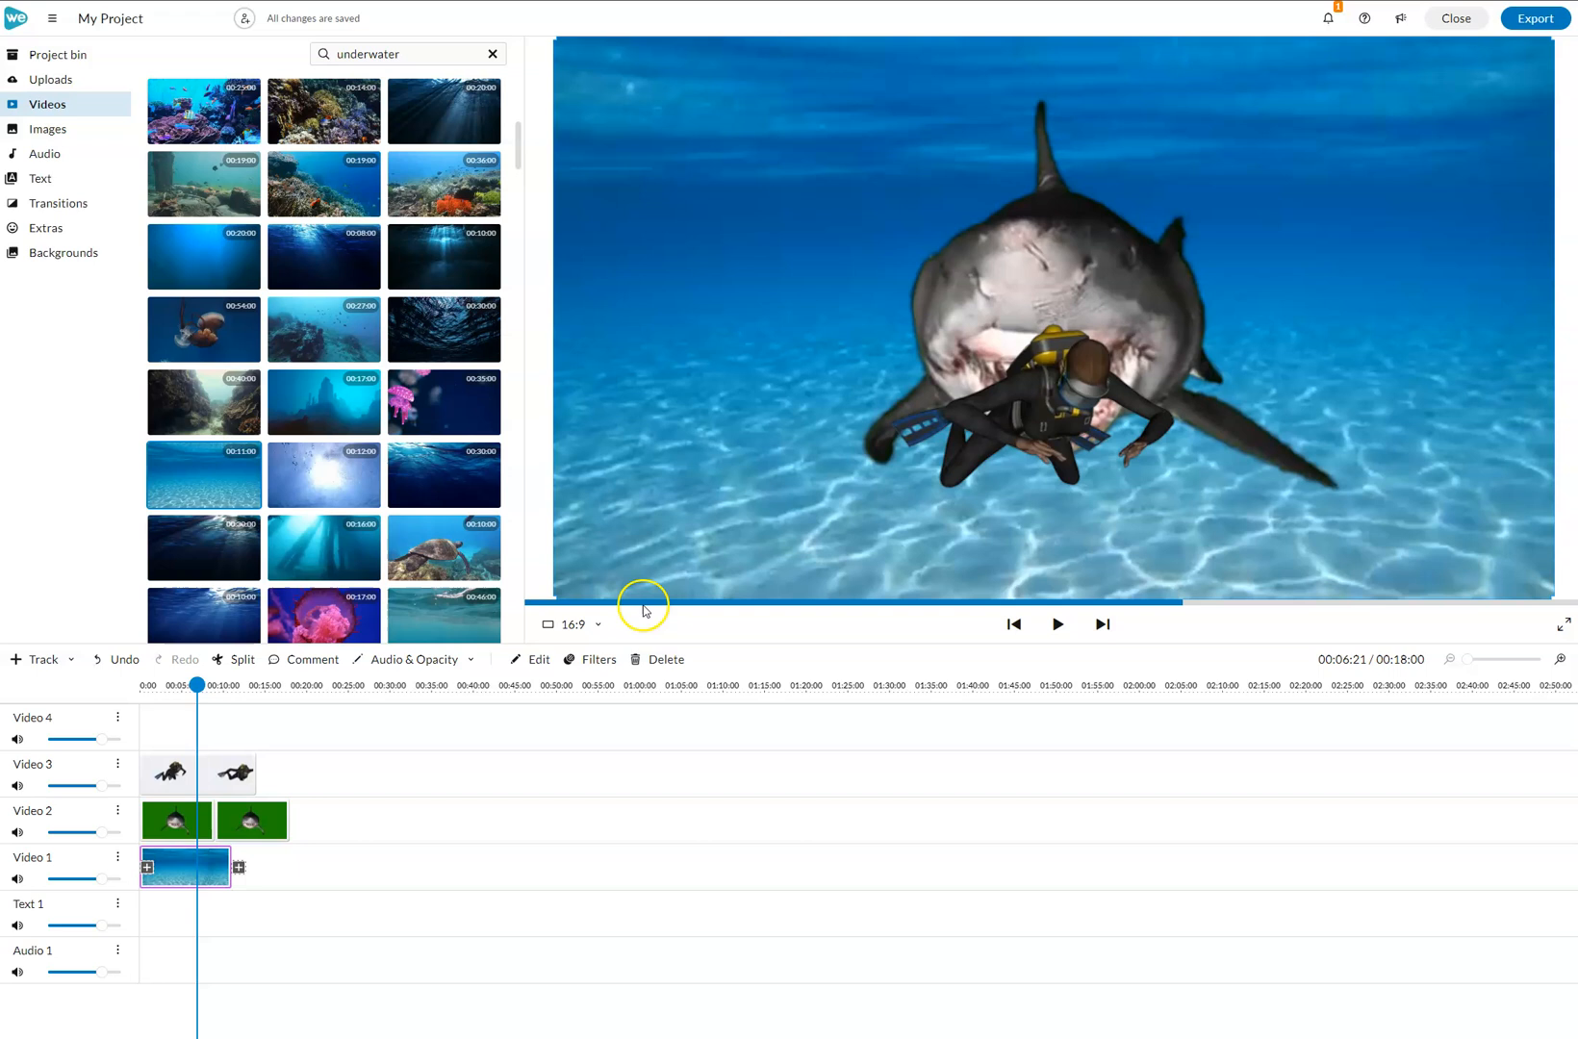
Try to paste a copy of the seabed clip at about the 6-second mark.
left_click(261, 831)
left_click(191, 871)
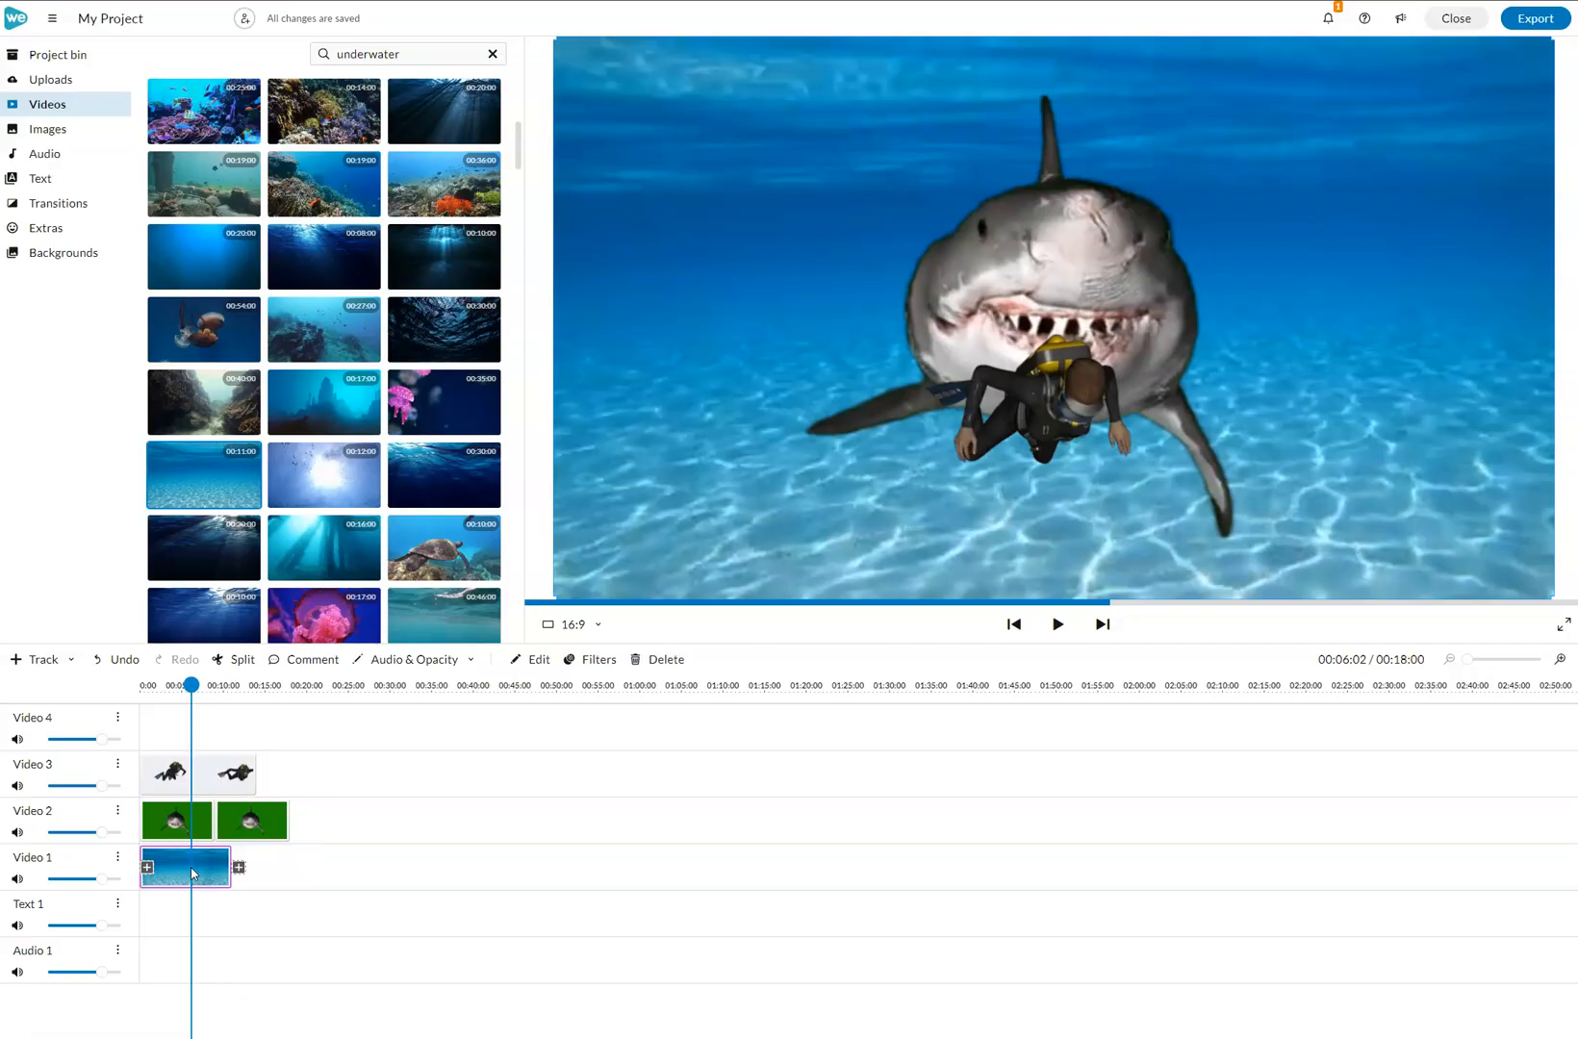
key("ctrl+v")
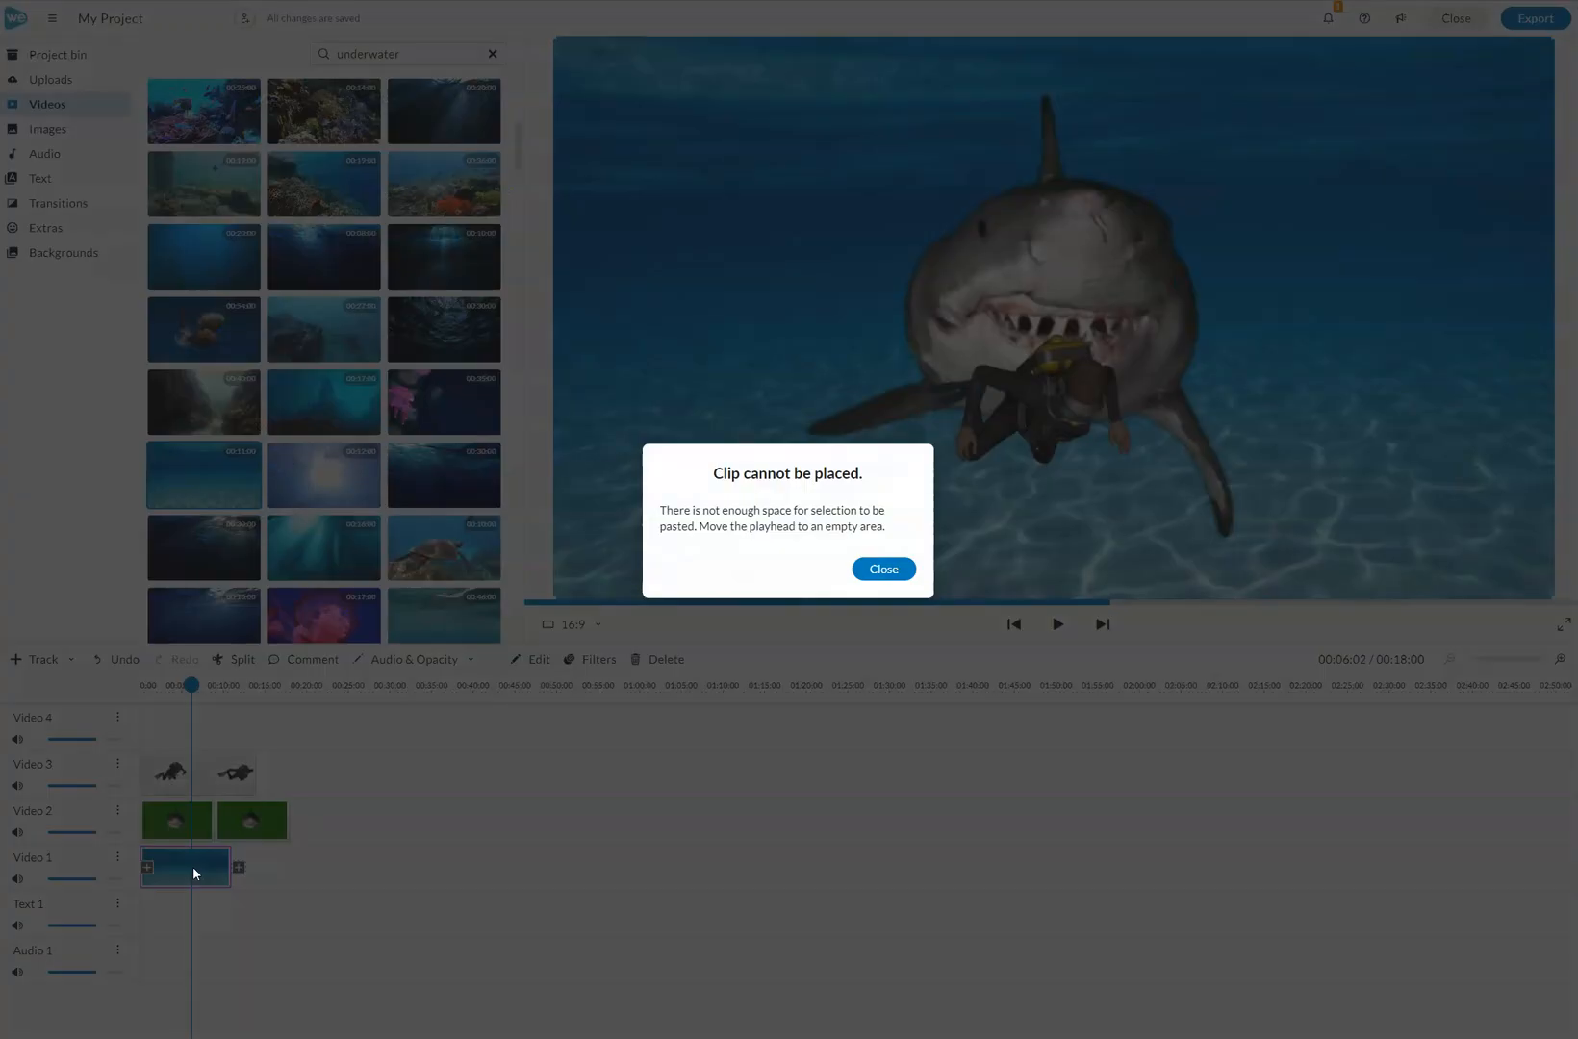
left_click(884, 570)
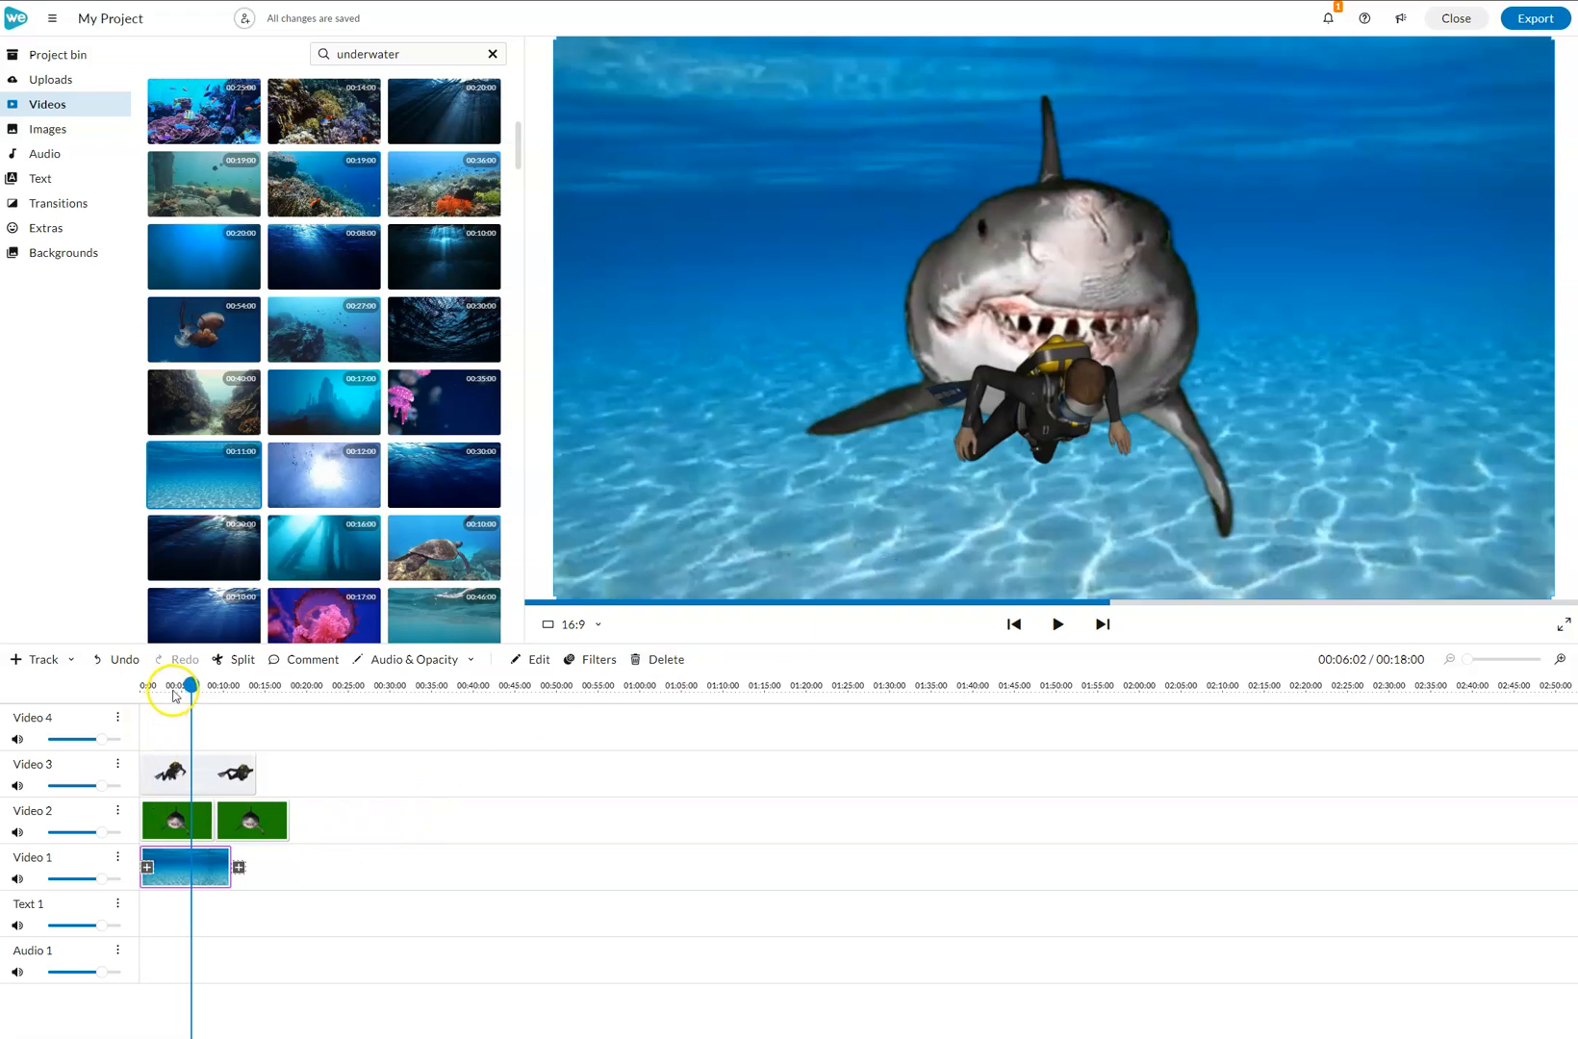
Duplicate the seabed clip on the Video 1 track and place the copy directly after the original.
left_click_drag(192, 685, 310, 685)
left_click(170, 866)
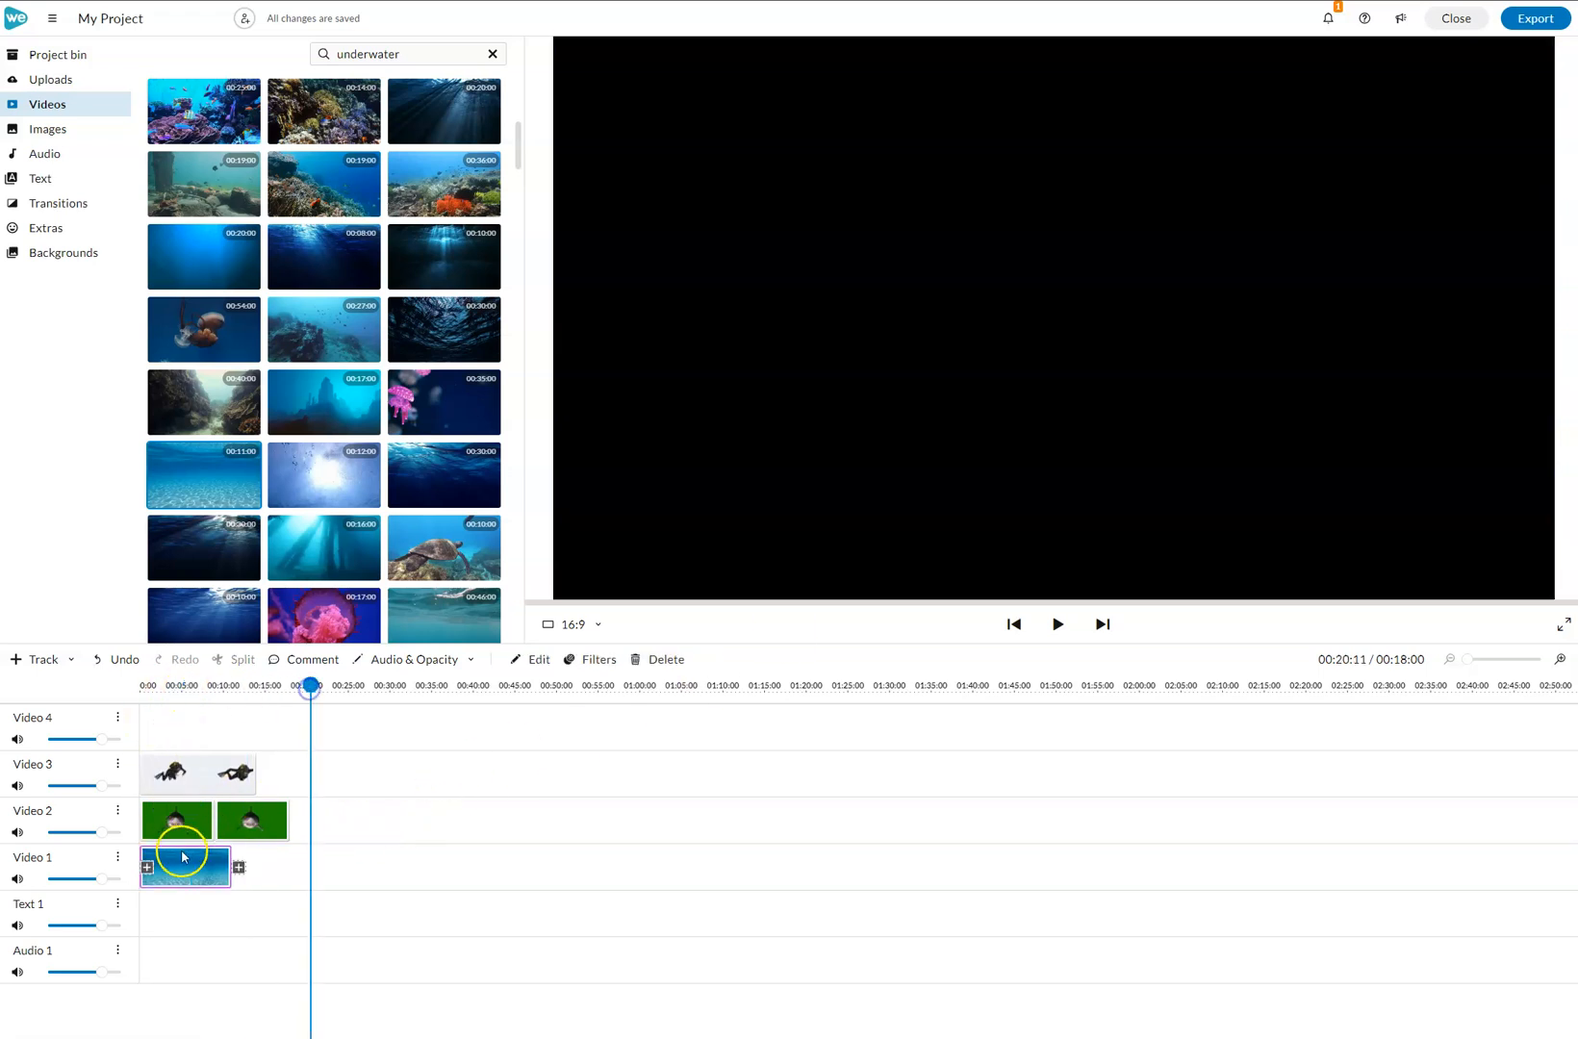
key("ctrl+v")
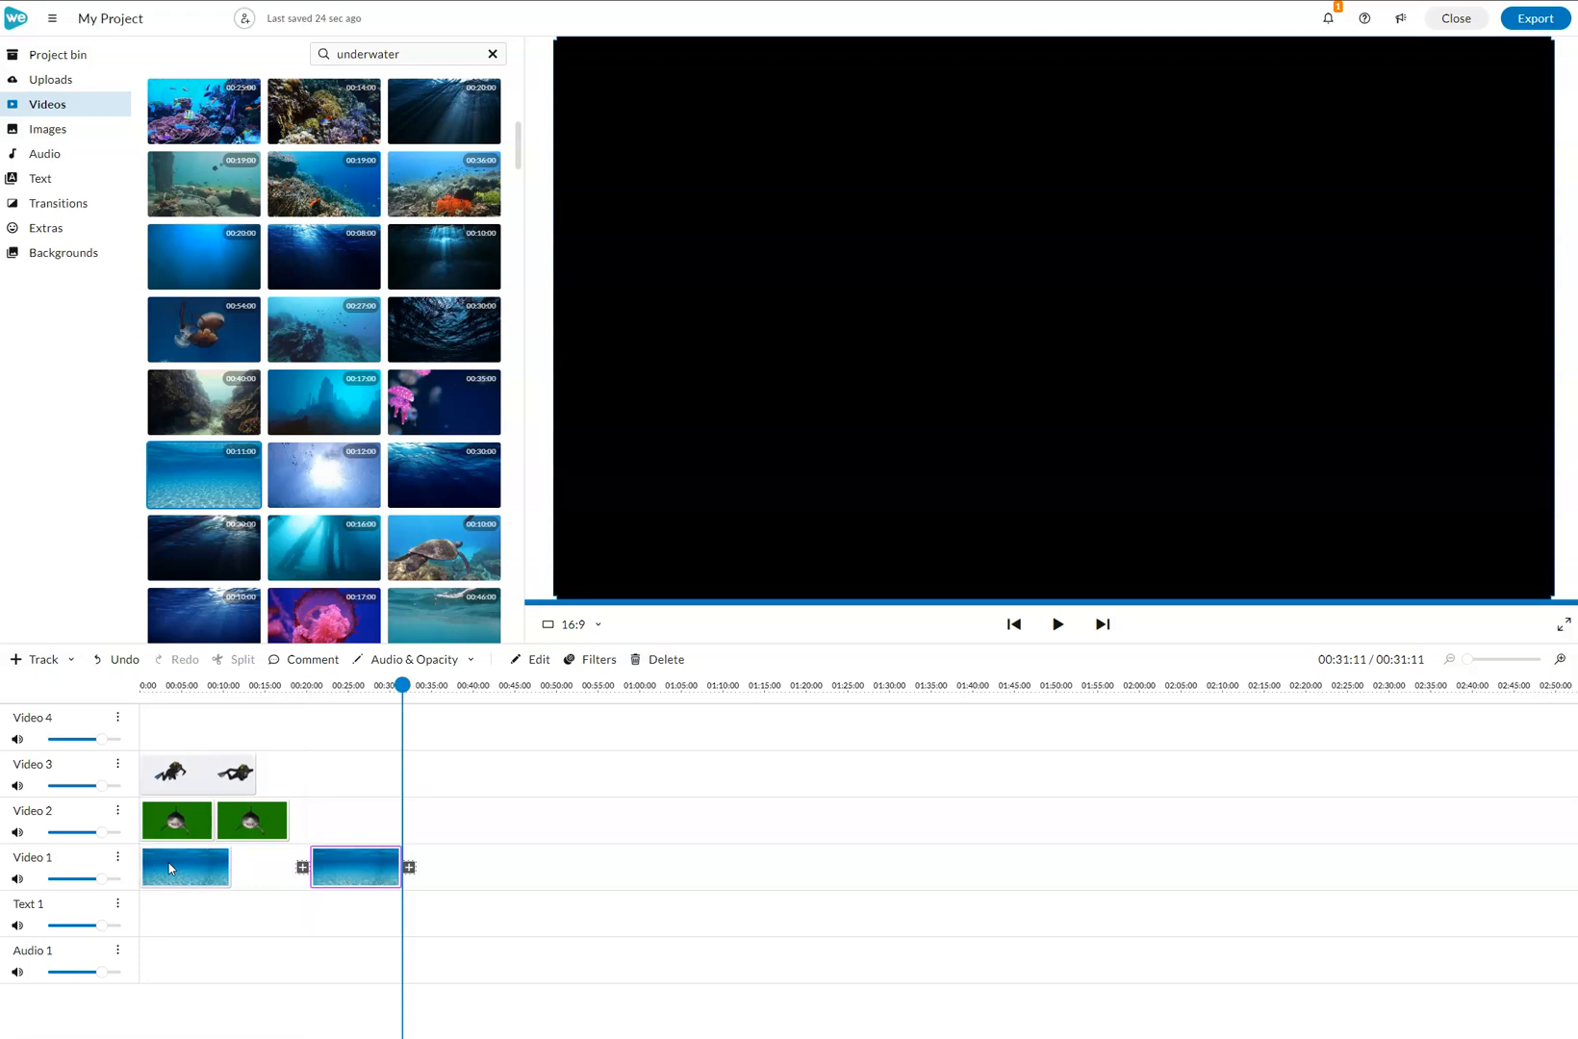
left_click_drag(379, 863, 308, 863)
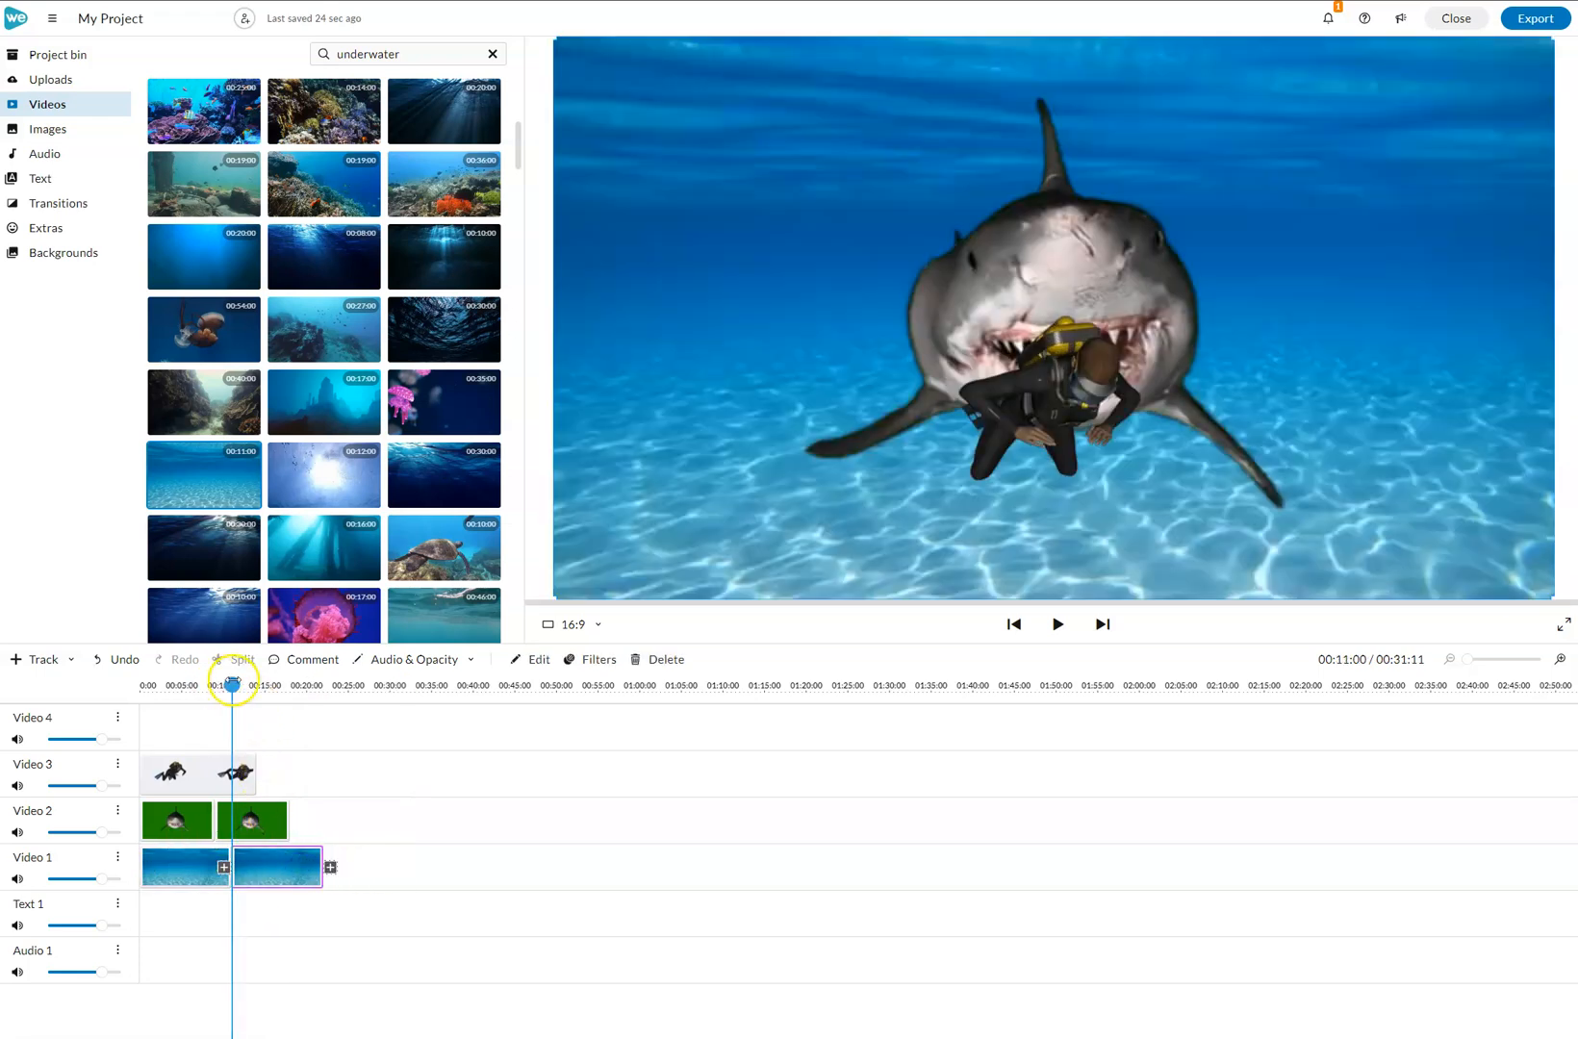
Preview the playback across the two seabed clips, and inspect frames within the diver clip and the second shark clip.
left_click_drag(232, 684, 204, 682)
key("space")
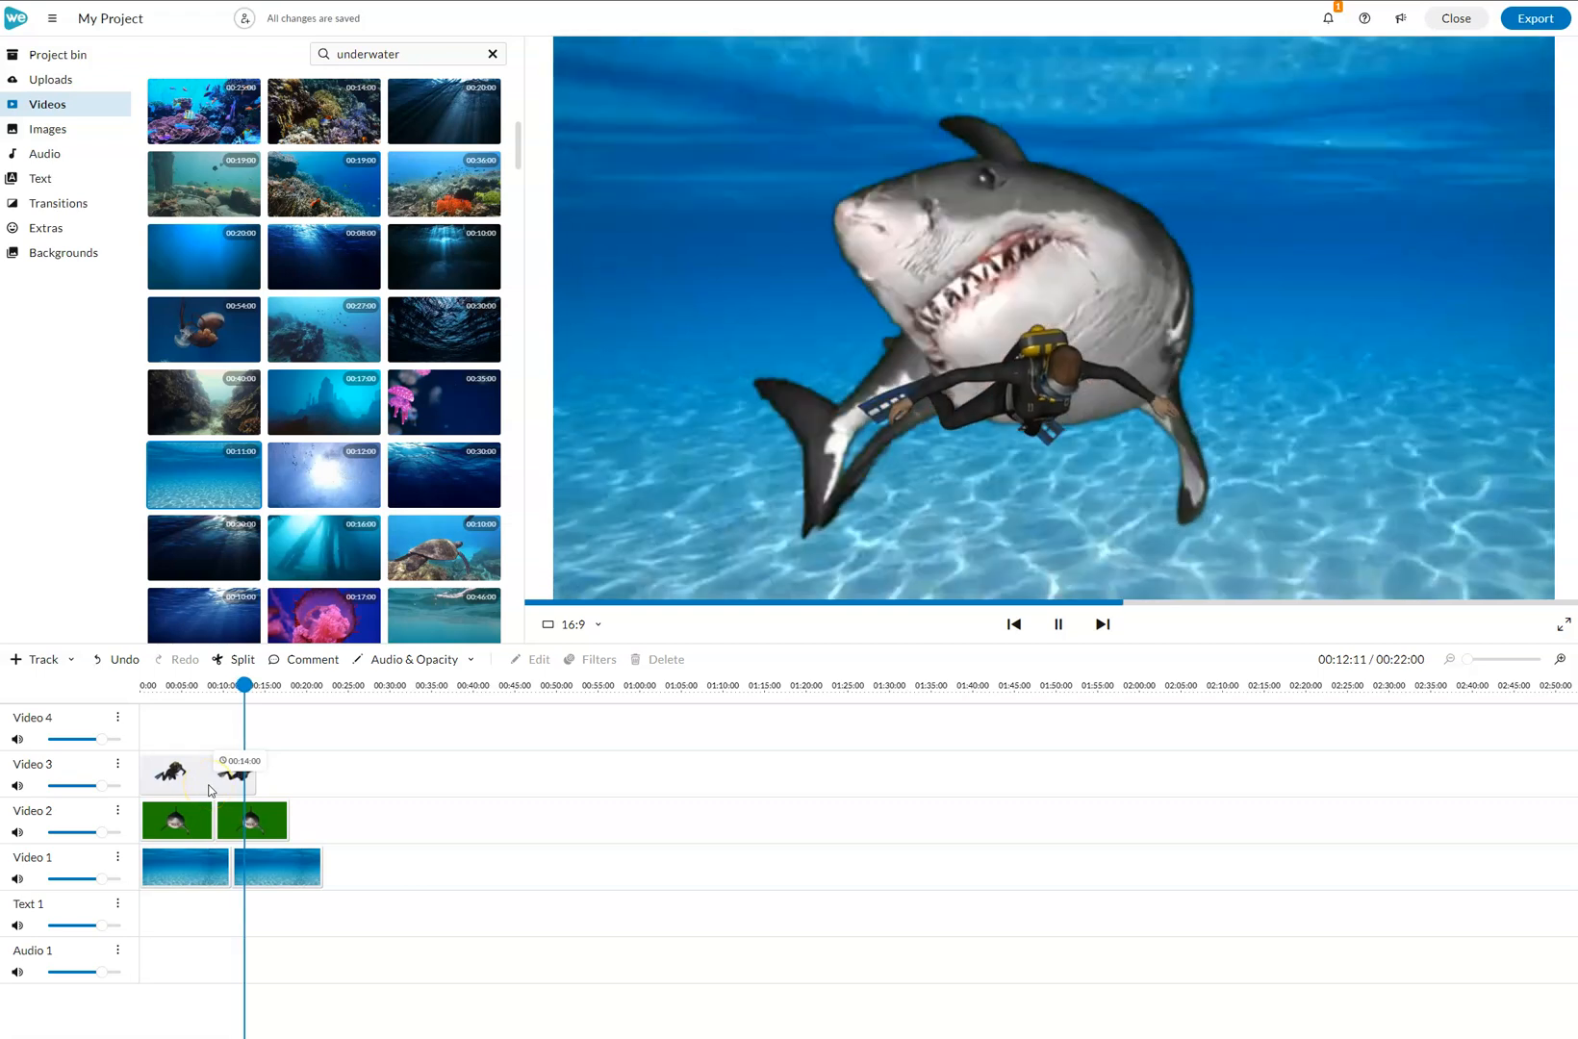
key("space")
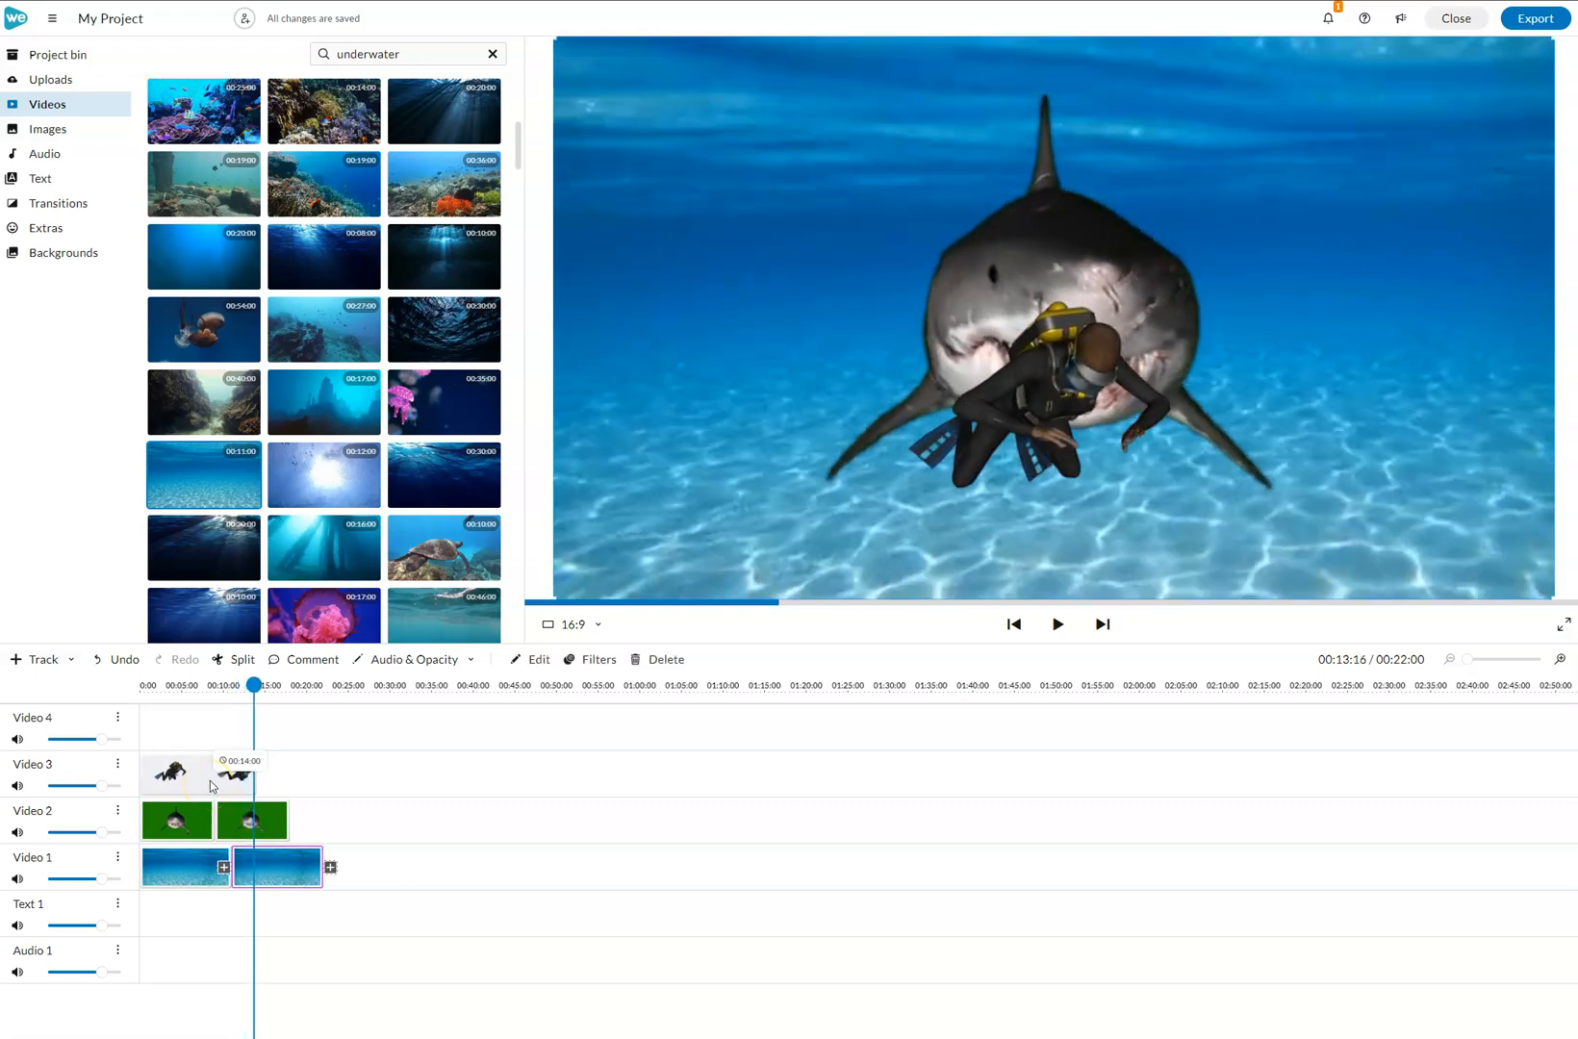
left_click(211, 785)
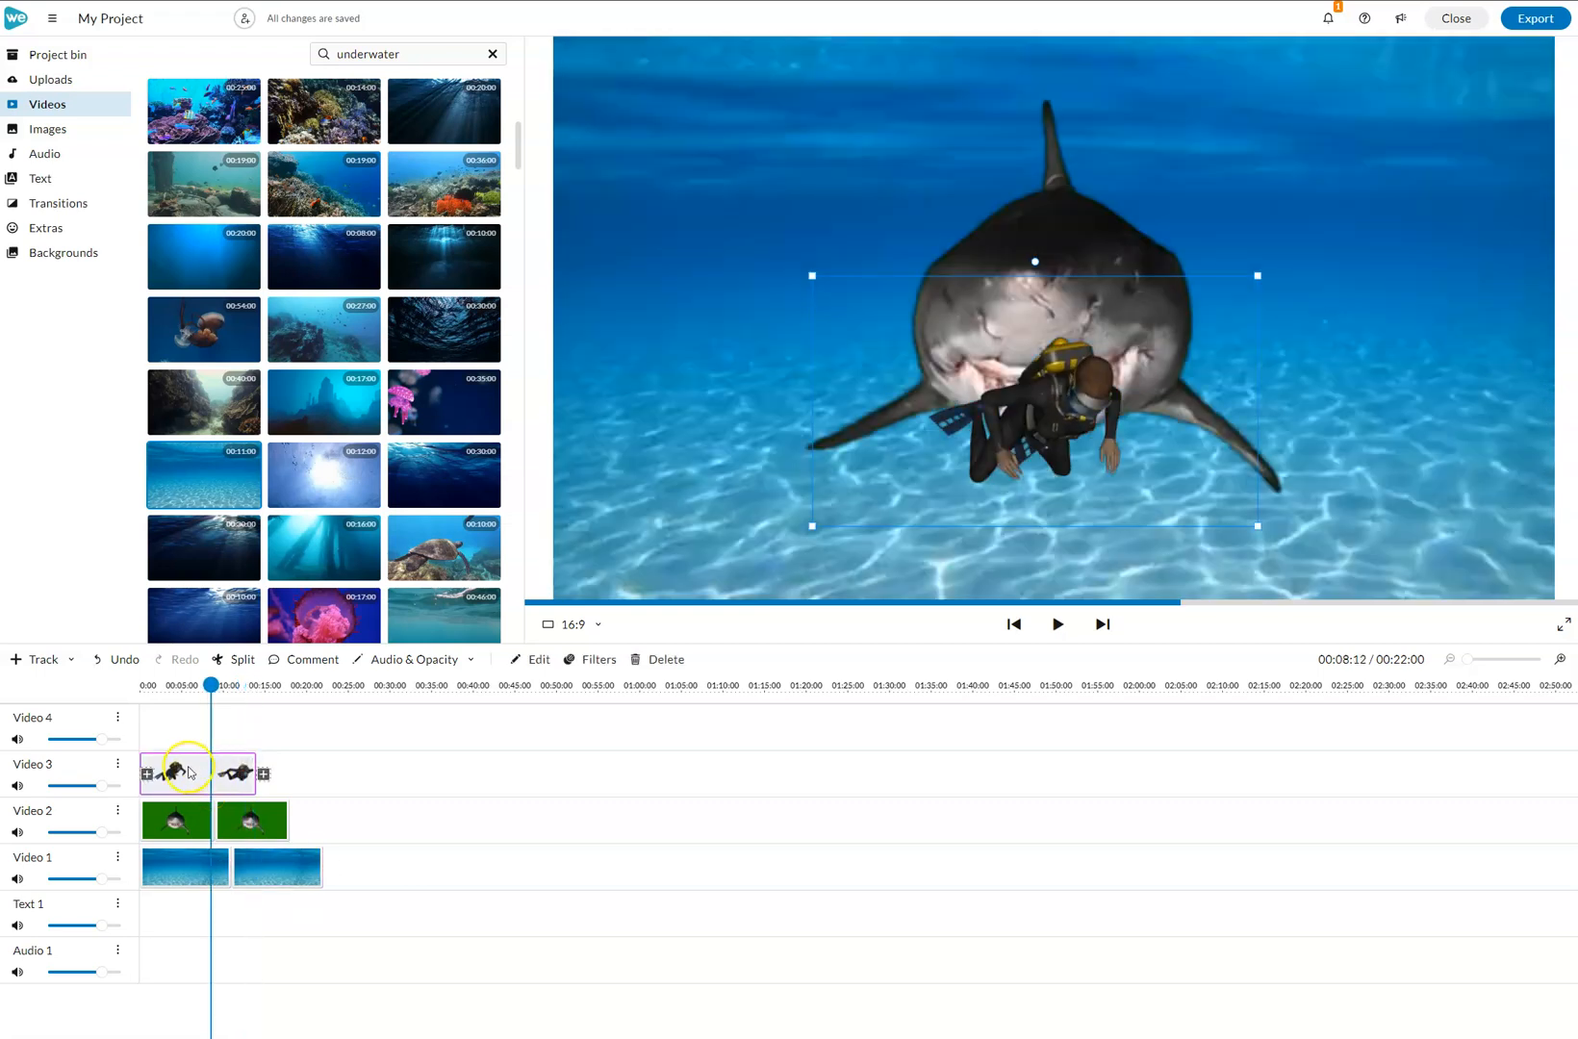
left_click(275, 819)
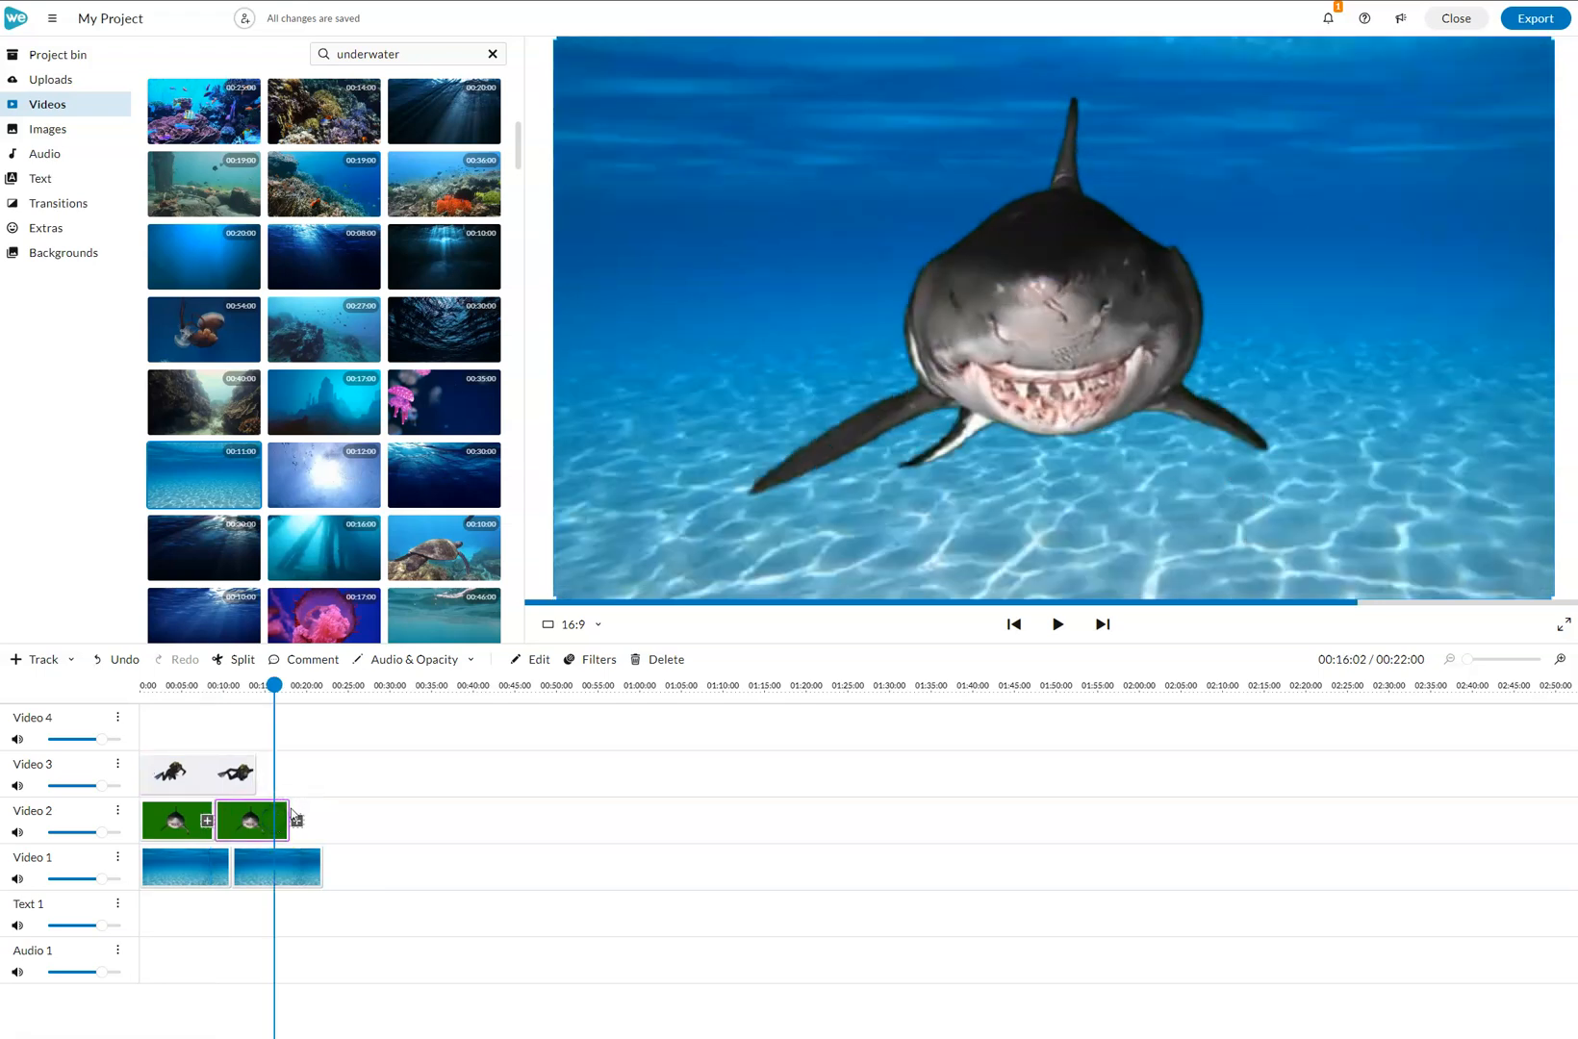
Trim the ends of the second shark clip and the second seabed clip to match the diver clip's end at 00:14:00.
left_click_drag(279, 807, 253, 809)
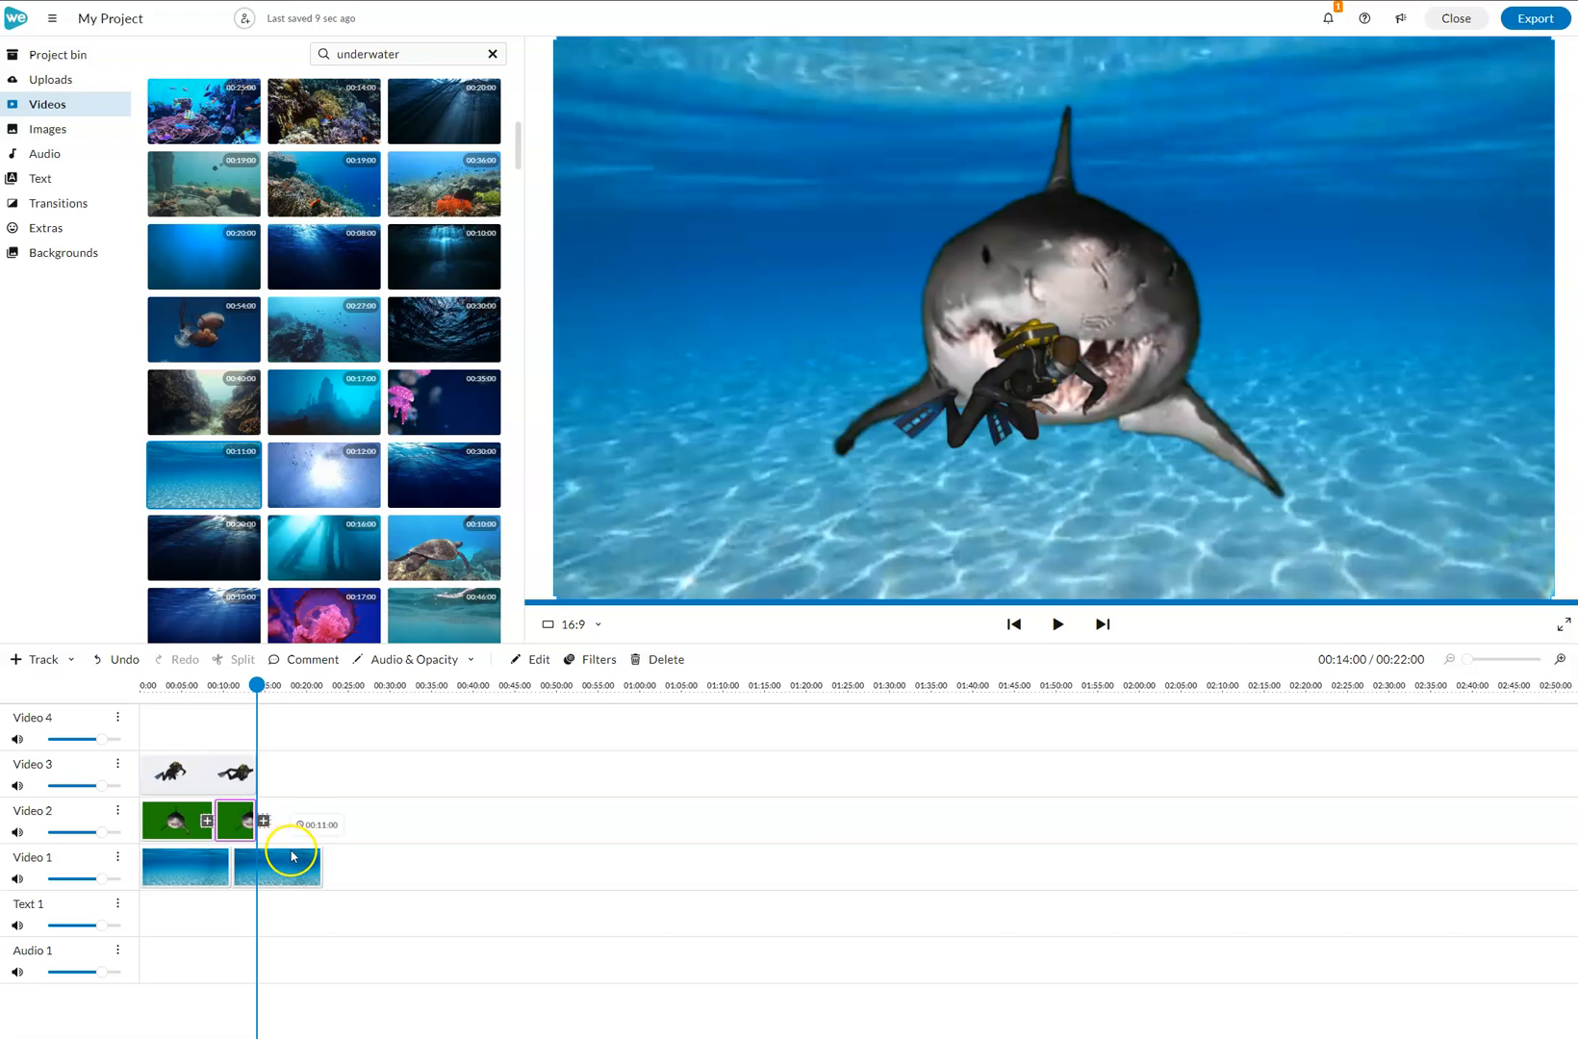
left_click(288, 866)
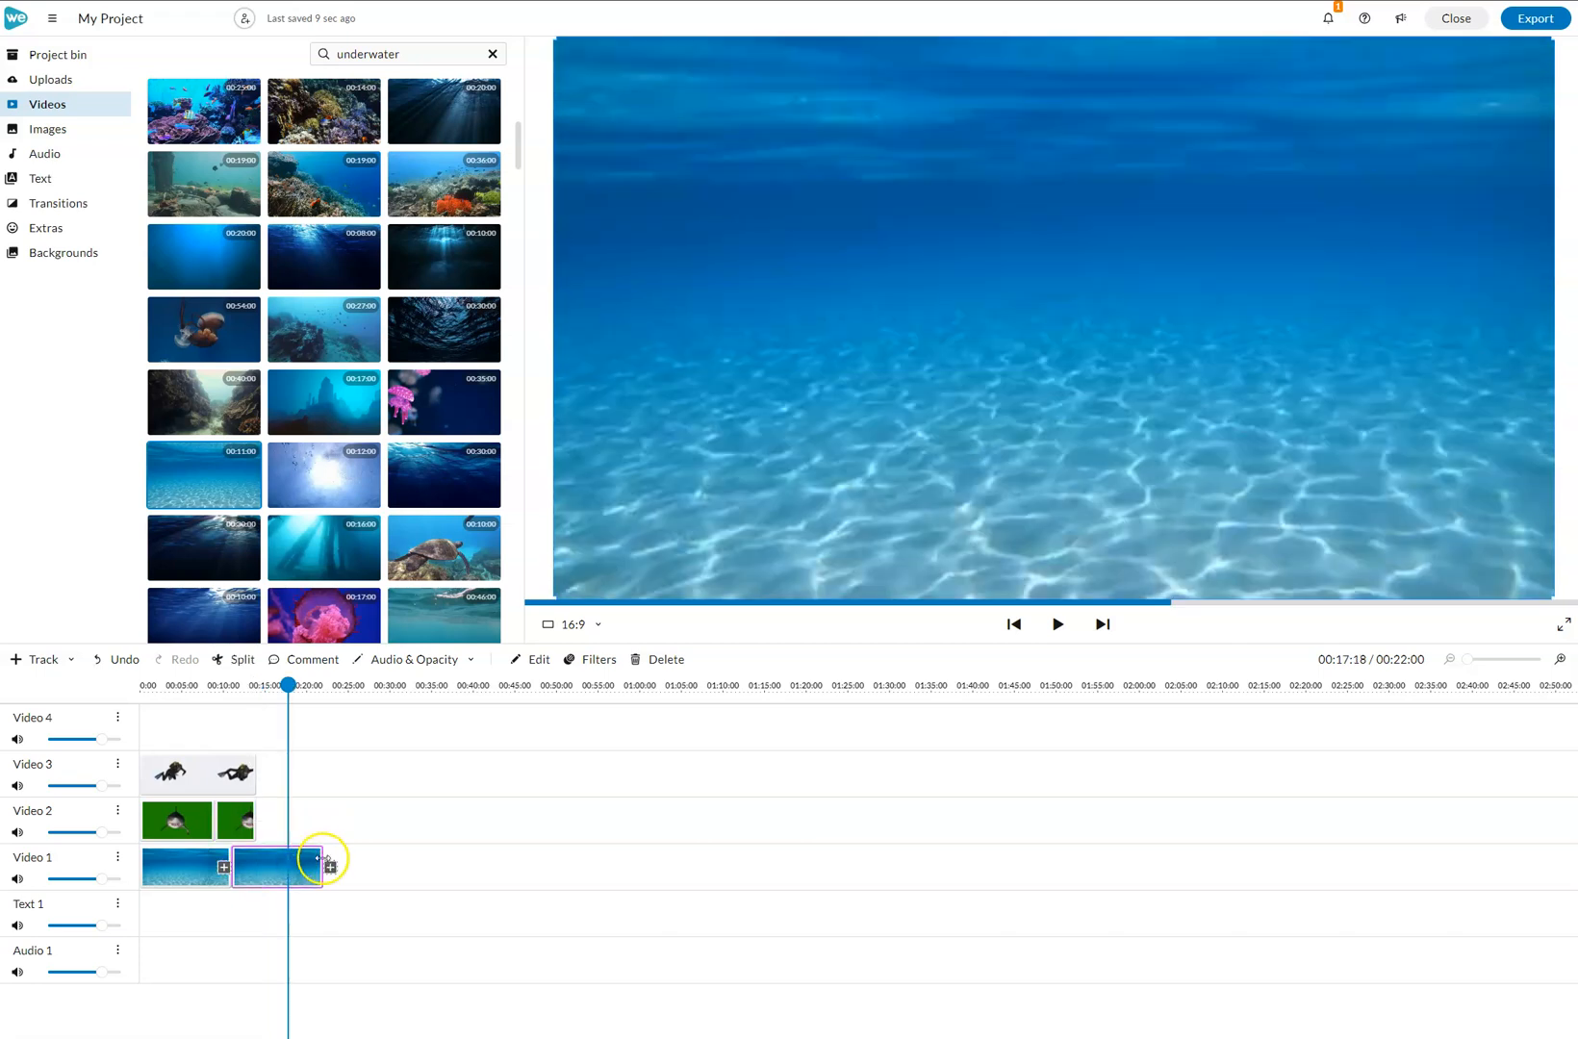
left_click_drag(322, 859, 268, 864)
Preview the layered composite's playback from about 00:02:22 to 00:05:15.
left_click_drag(254, 682, 161, 689)
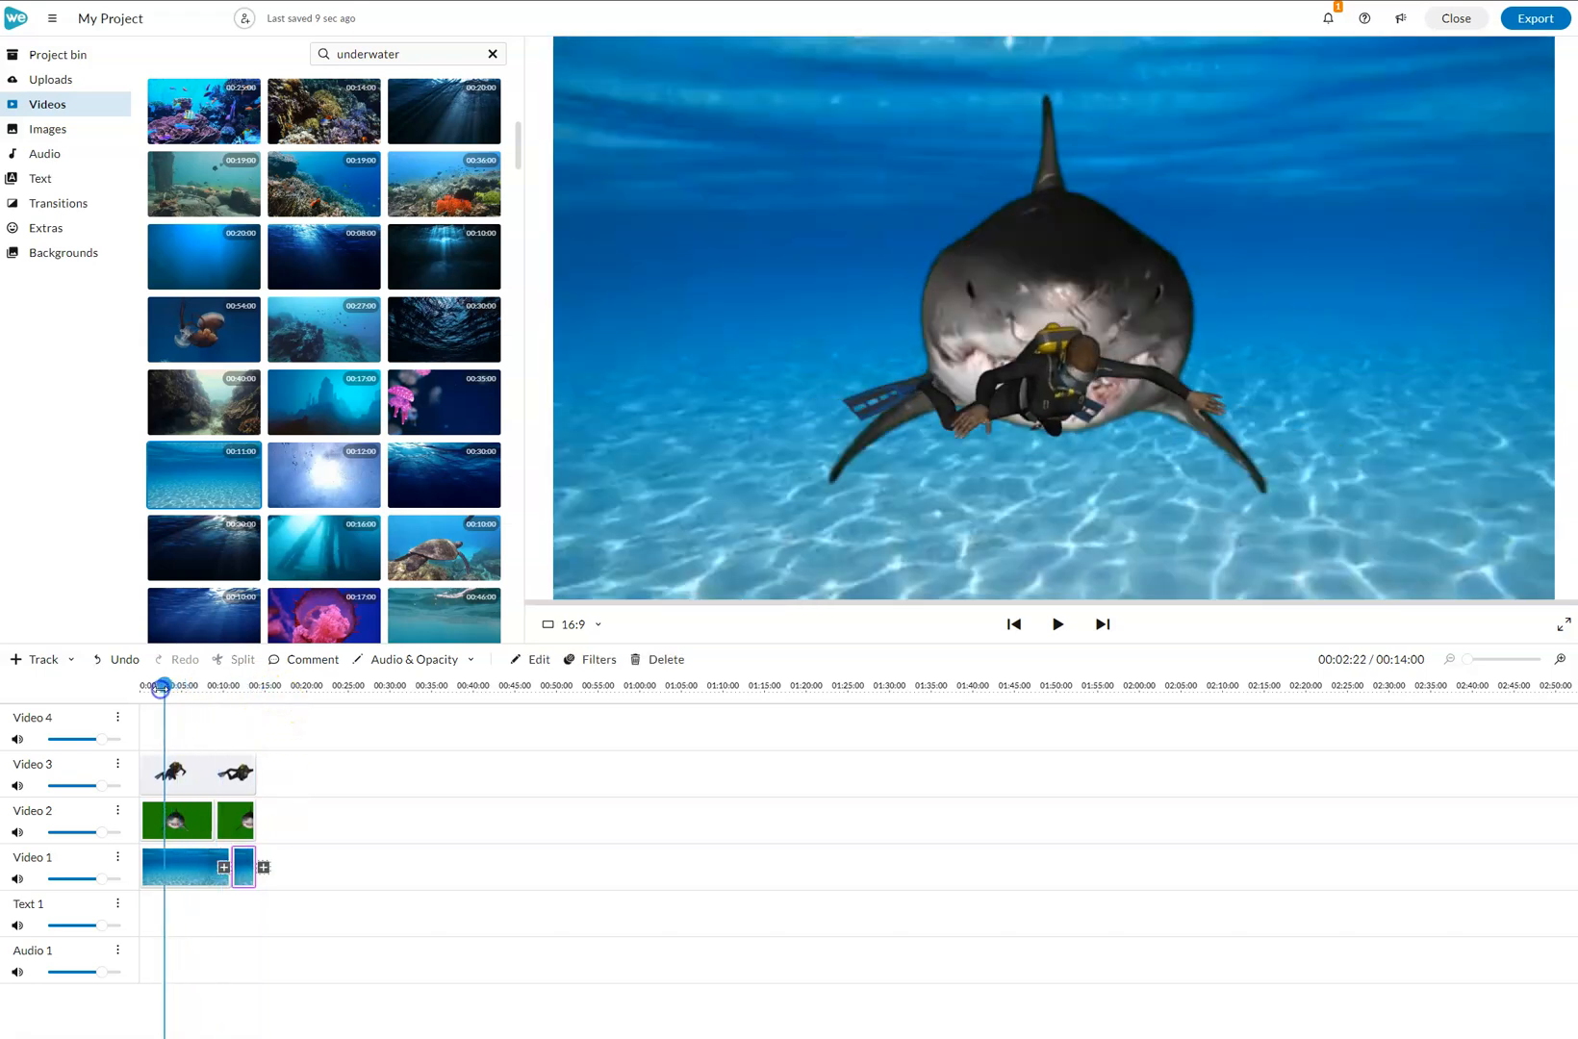
key("space")
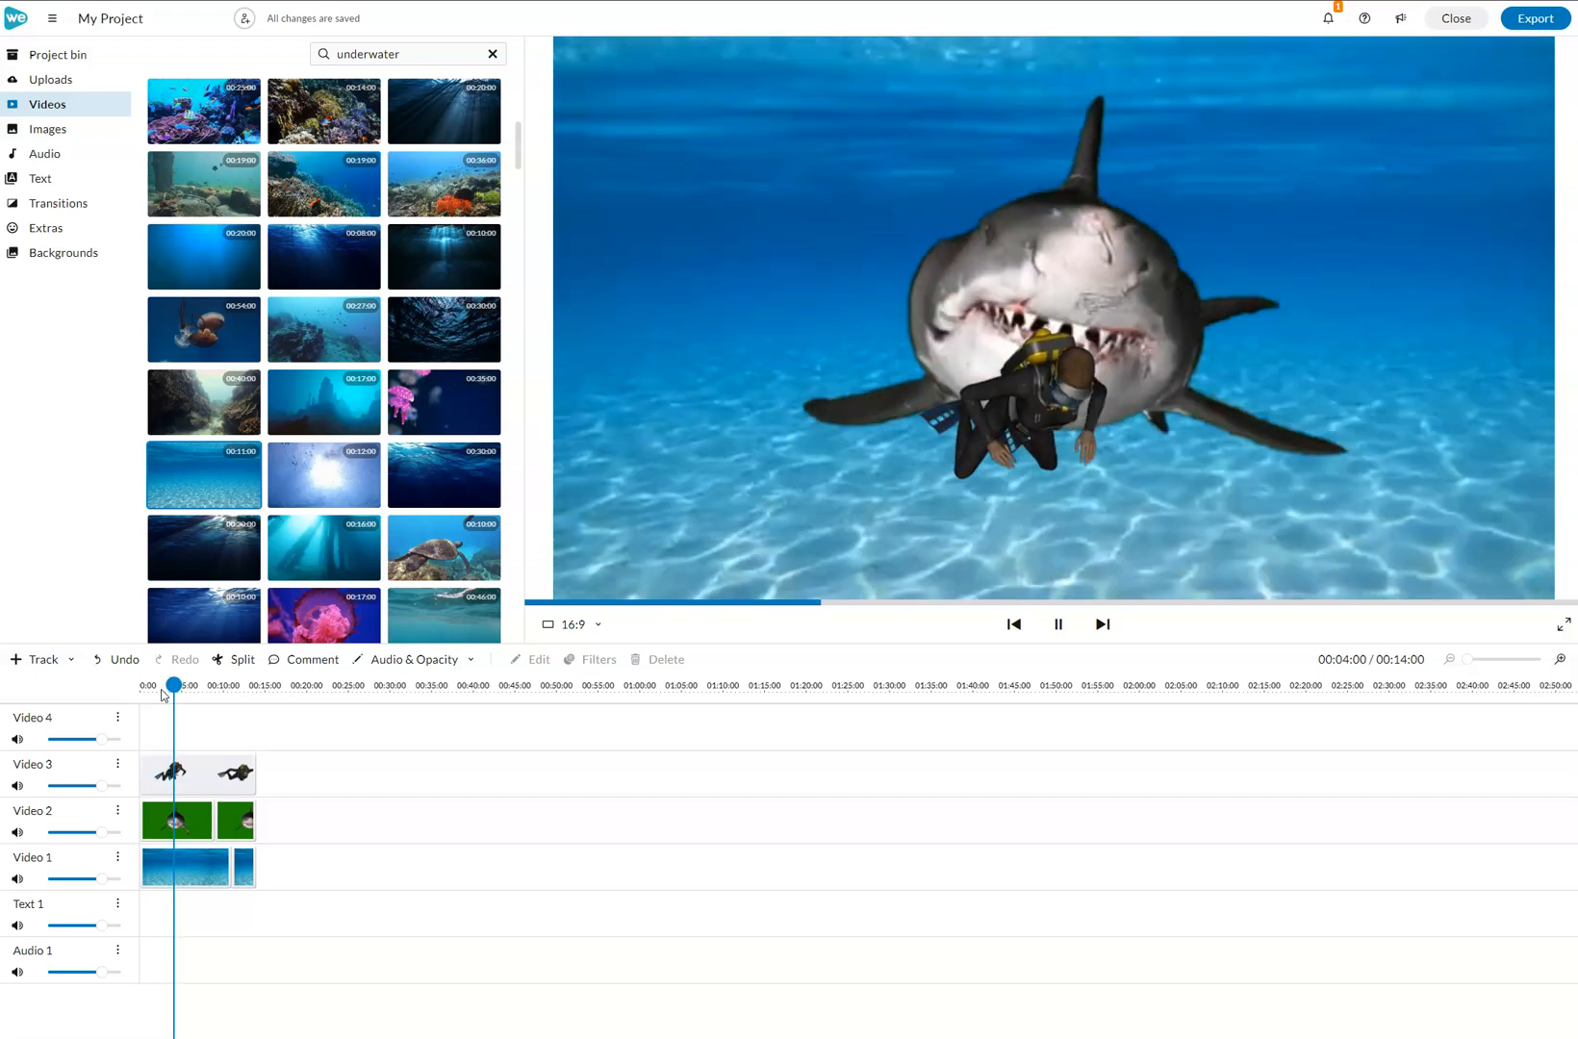
key("space")
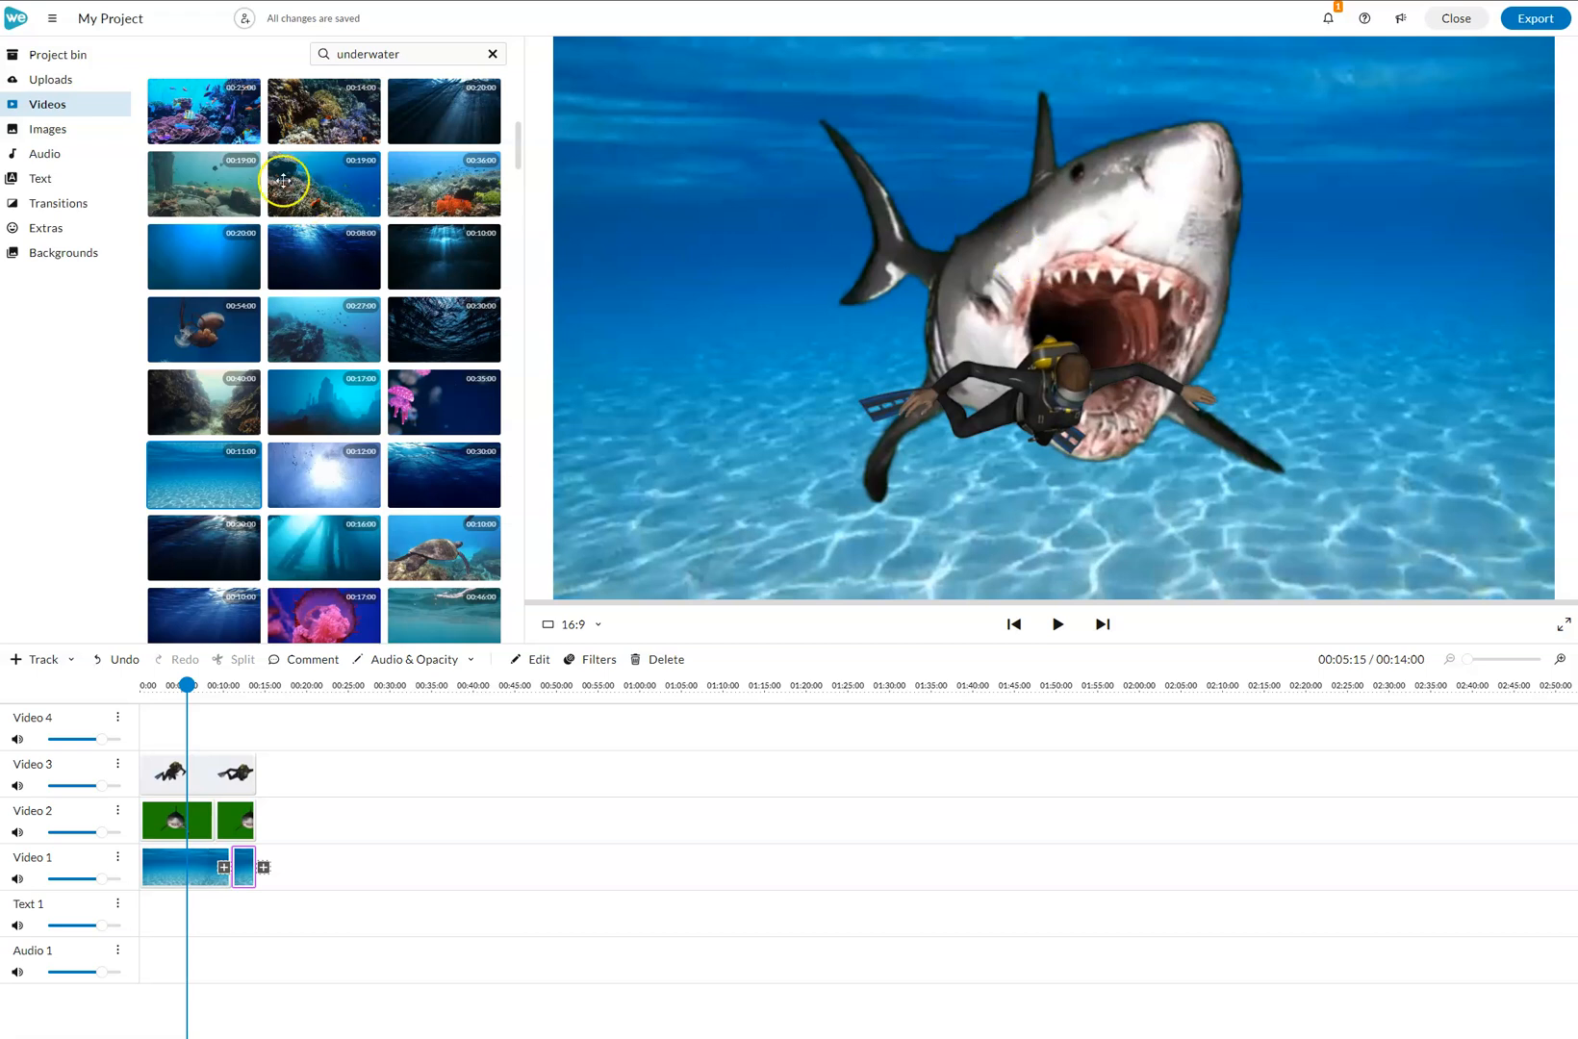
Clear the stock video search, browse the full Green screen category, and return to the project preview at about 00:01:16.
left_click(492, 54)
scroll(430, 551, "down", 3)
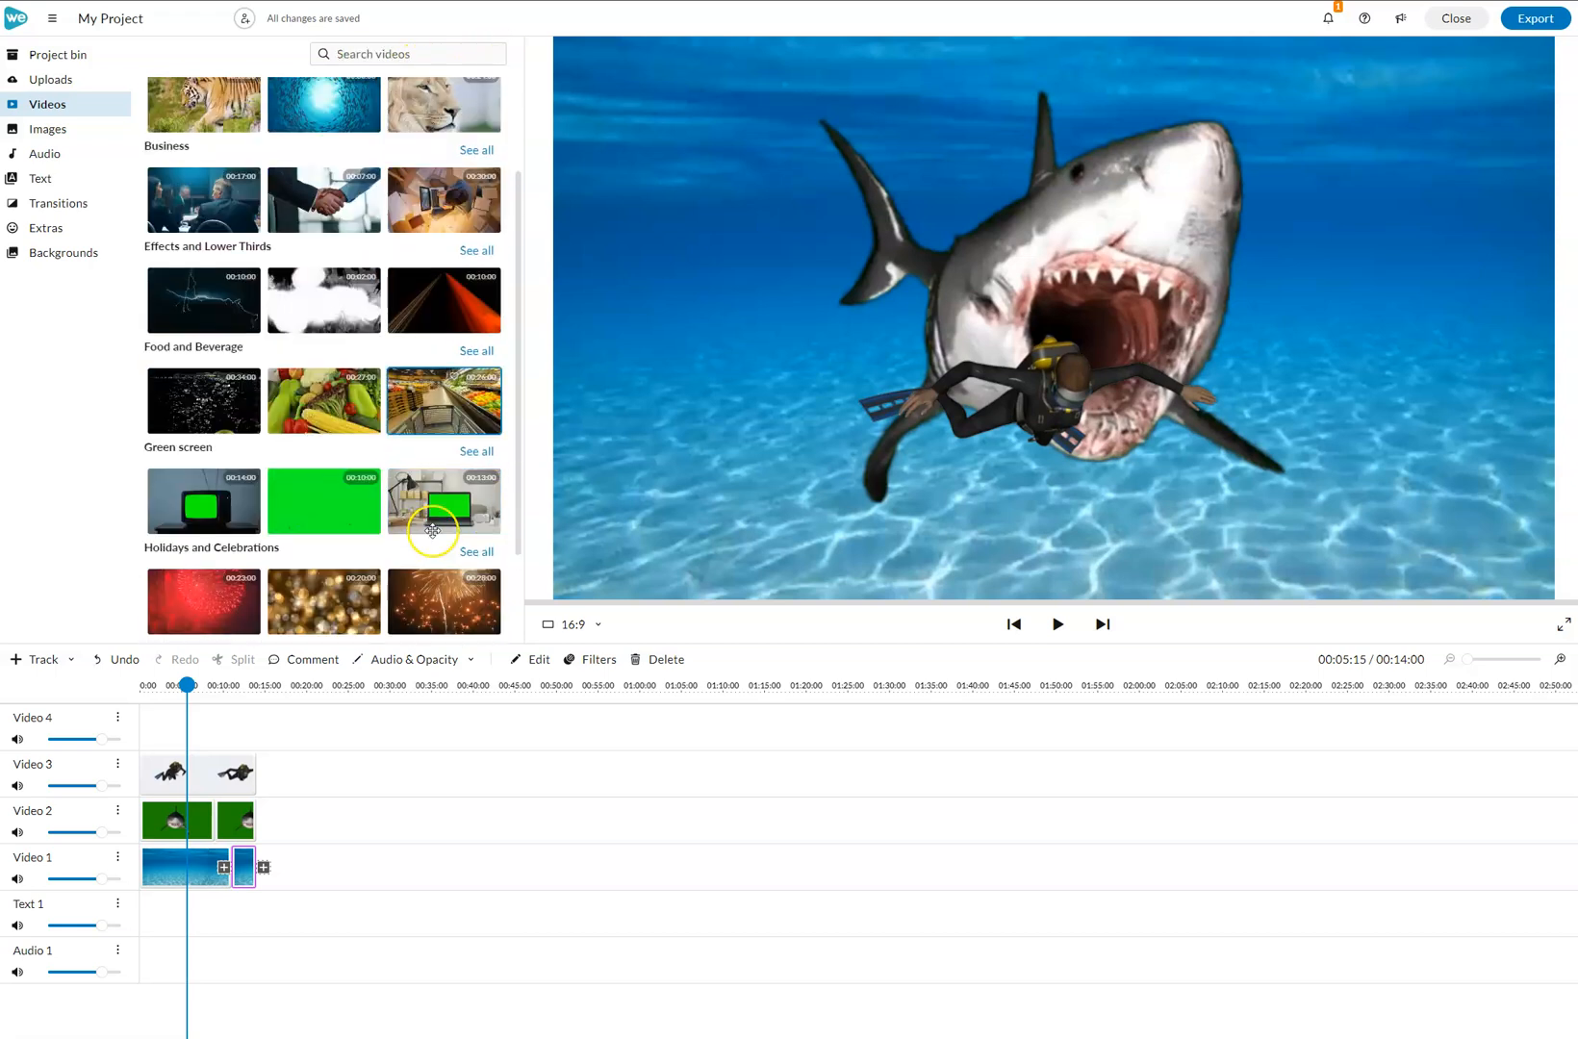
left_click(433, 520)
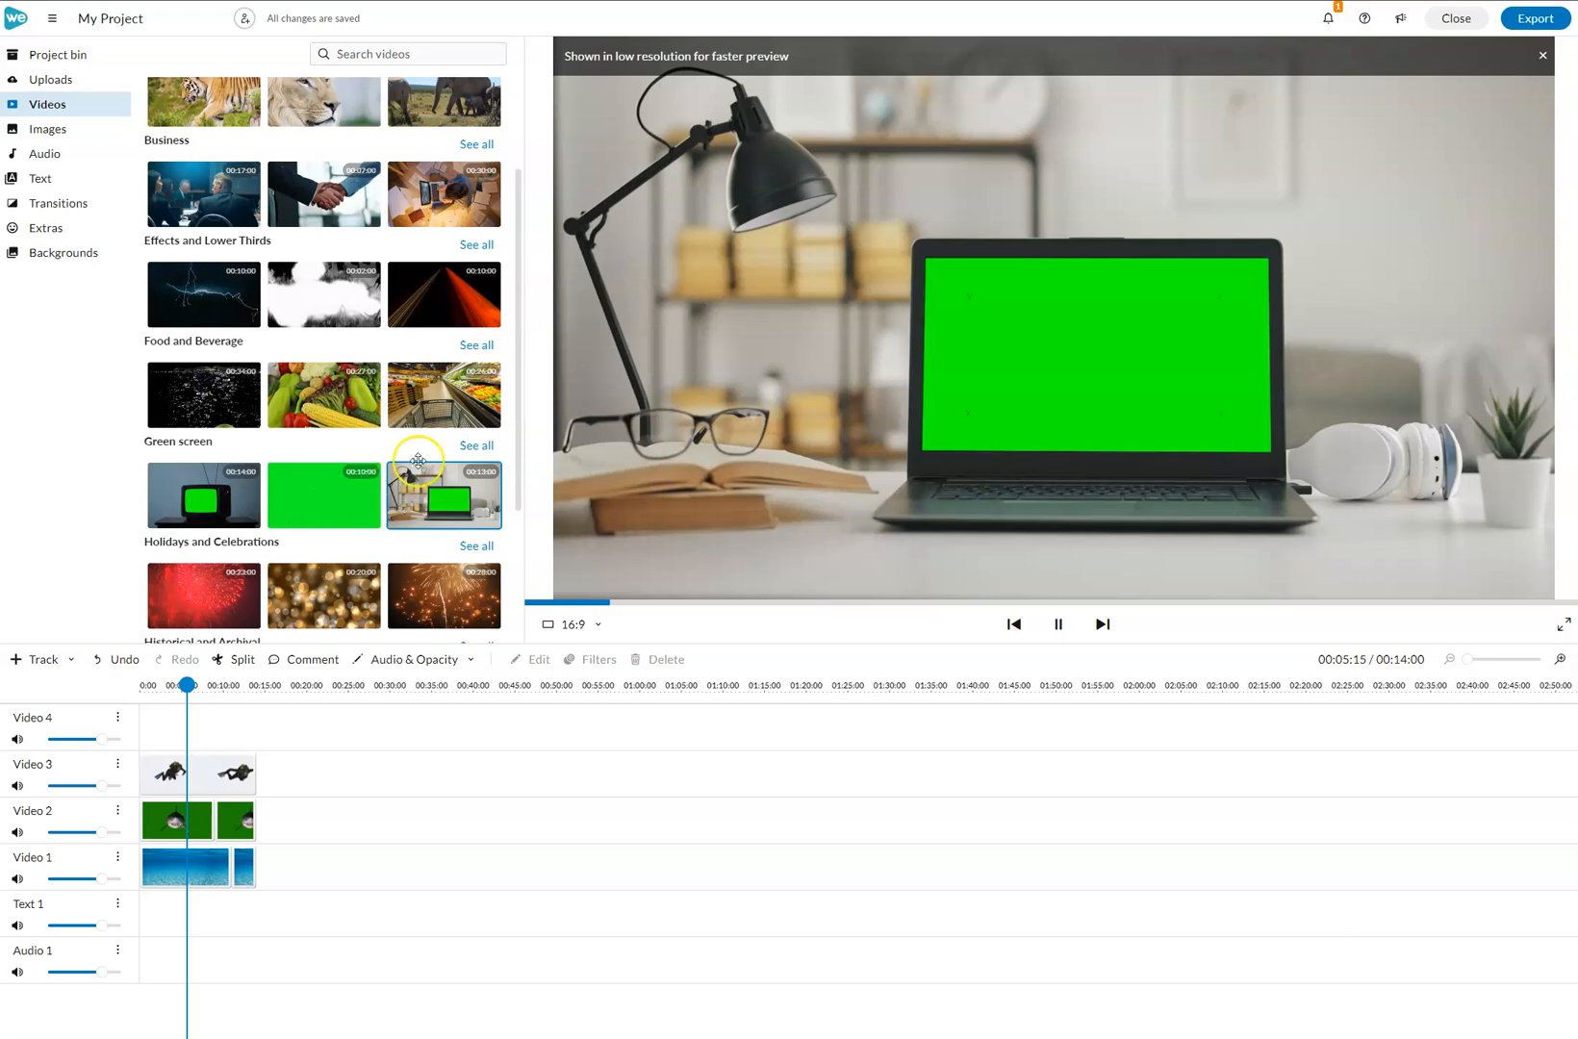
left_click(475, 445)
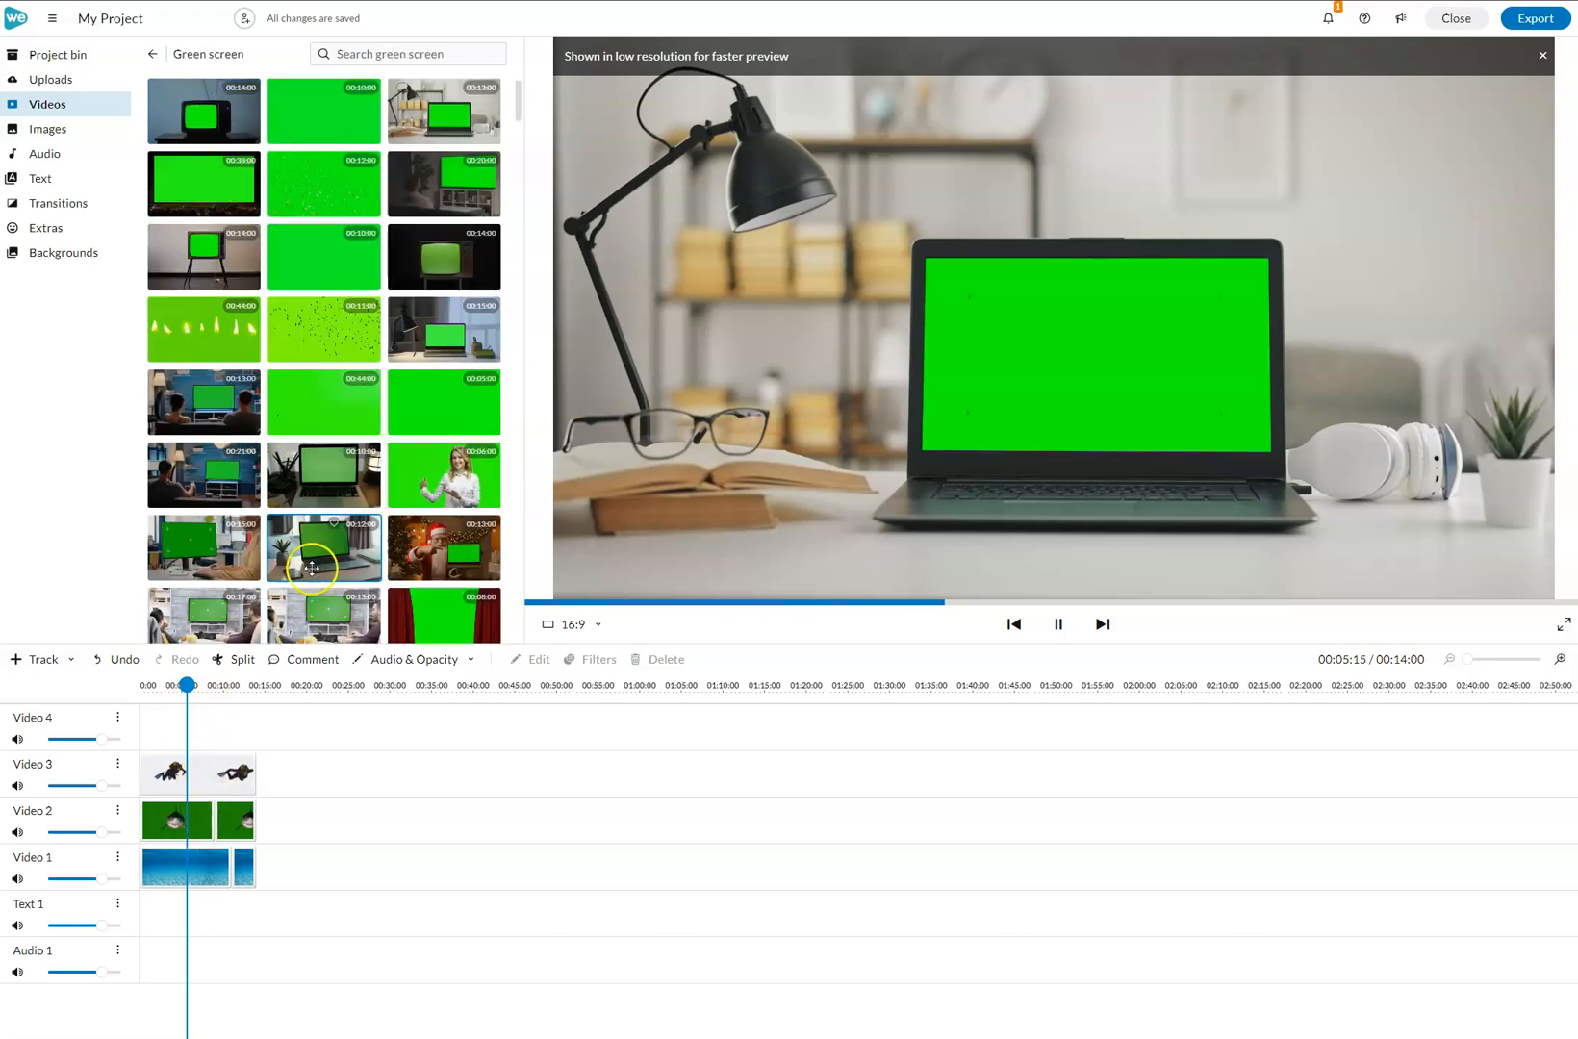
scroll(393, 430, "down", 3)
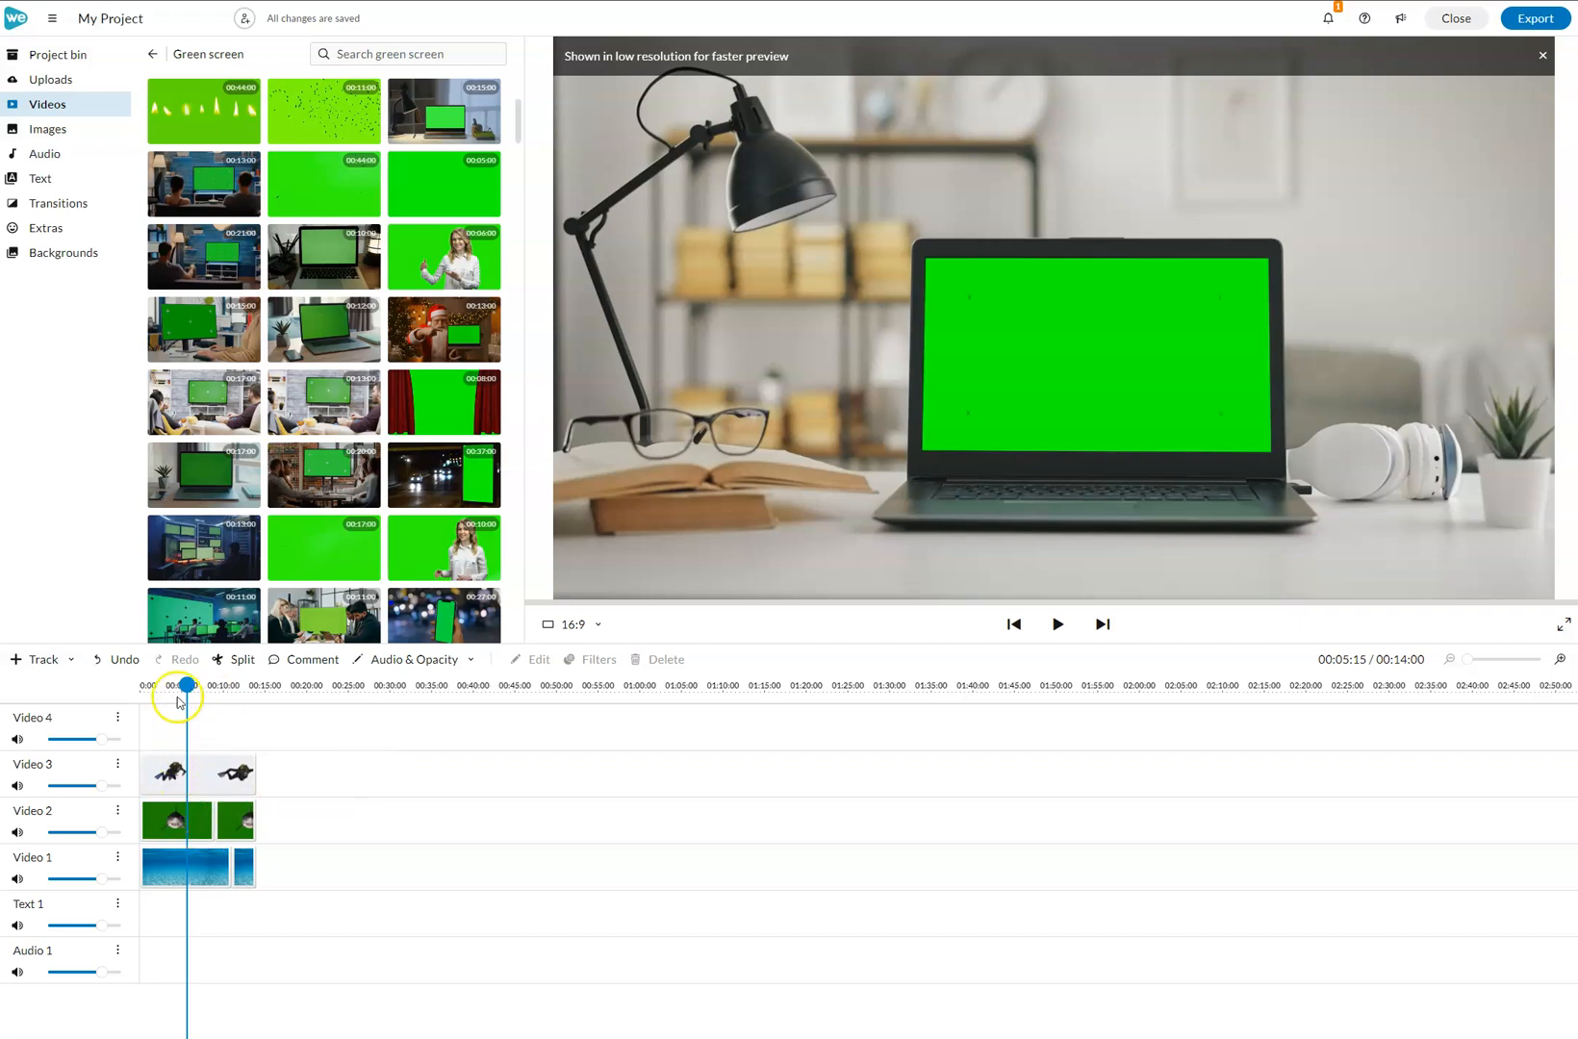
left_click_drag(187, 684, 155, 684)
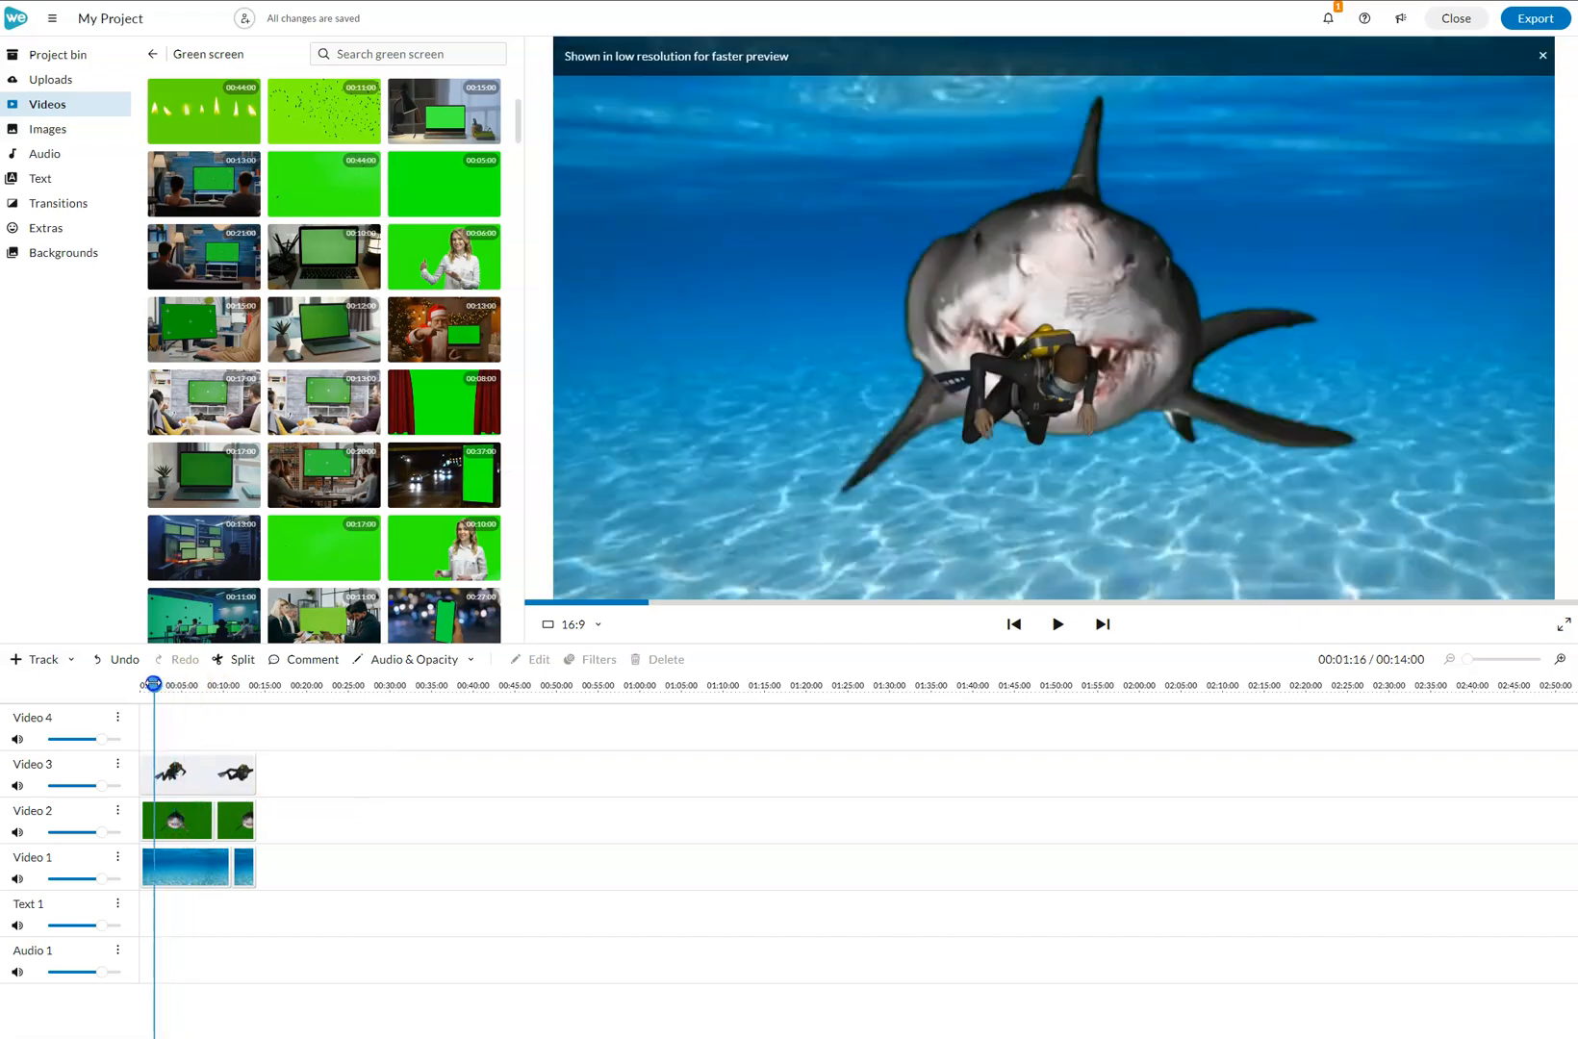